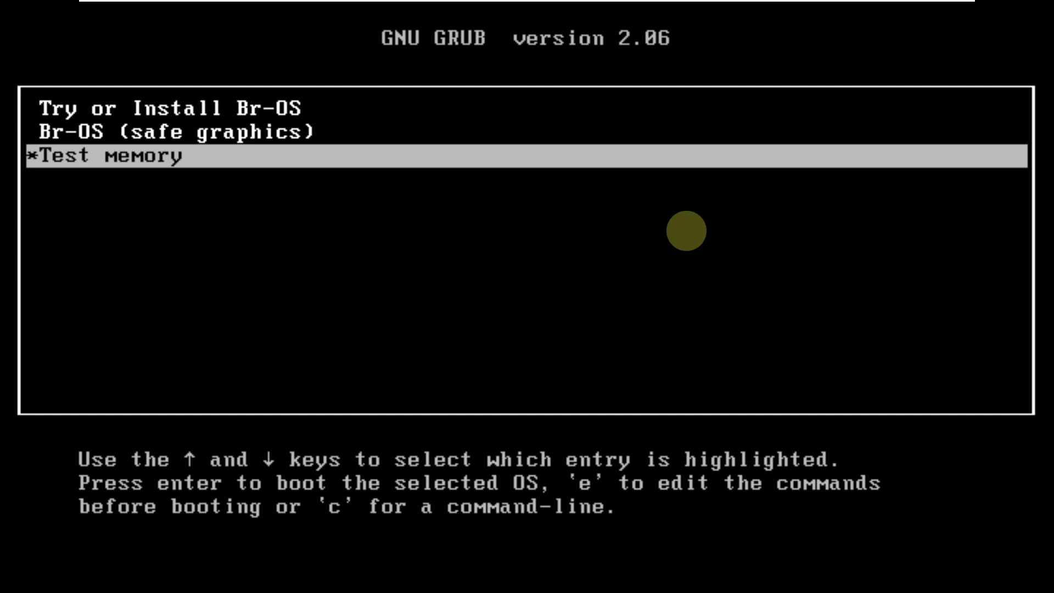
Step: Boot the Try or Install Br-OS entry and start the live session with Try Br OS
{"action": "key", "text": "Up"}
{"action": "key", "text": "Up"}
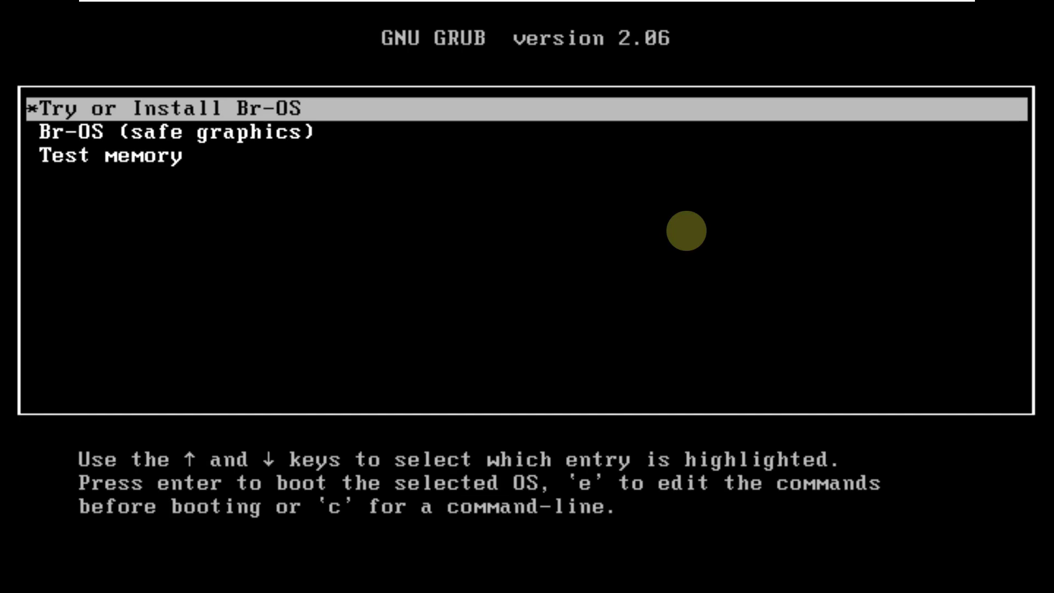
{"action": "key", "text": "Down"}
{"action": "key", "text": "Down"}
{"action": "key", "text": "Up"}
{"action": "key", "text": "Up"}
{"action": "key", "text": "Return"}
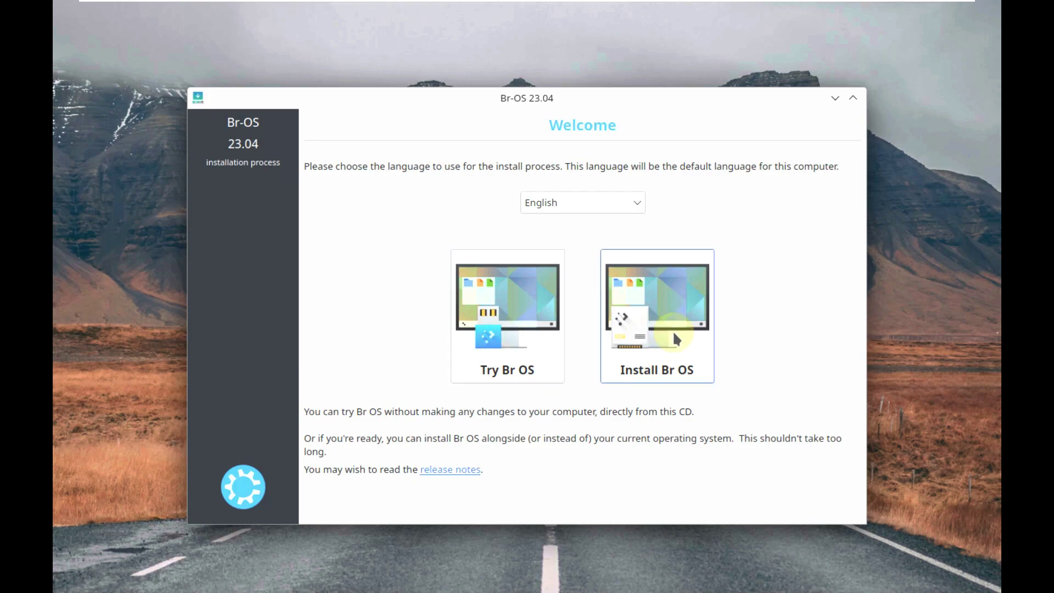
{"action": "left_click", "coordinate": [524, 364]}
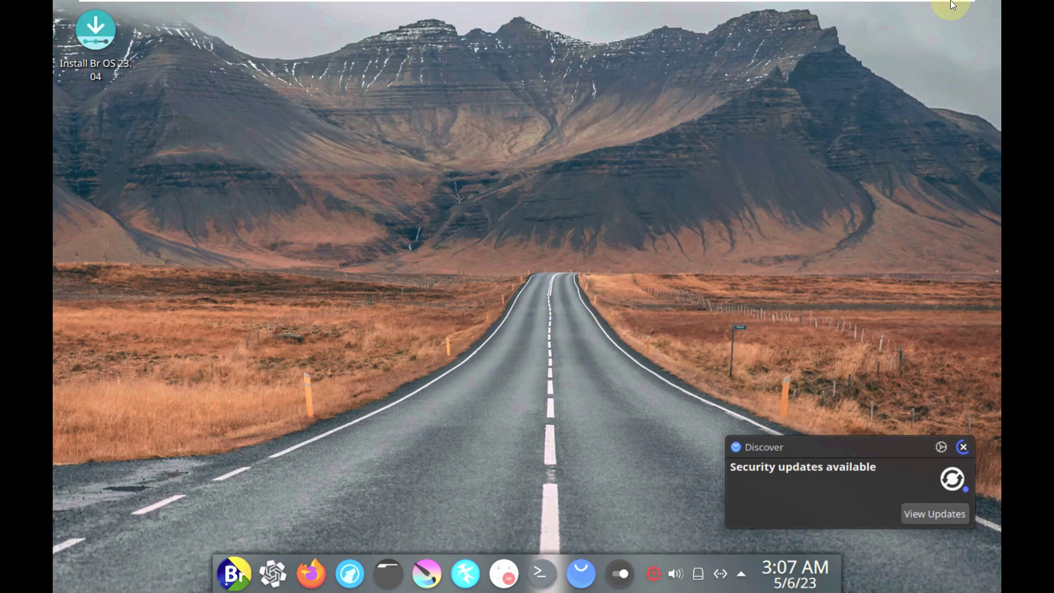
Step: Show the virtual machine's desktop unstretched, then set its display resolution to 1920x1080 (16:9) and keep the configuration
{"action": "mouse_move", "coordinate": [951, 2]}
{"action": "left_click", "coordinate": [456, 7]}
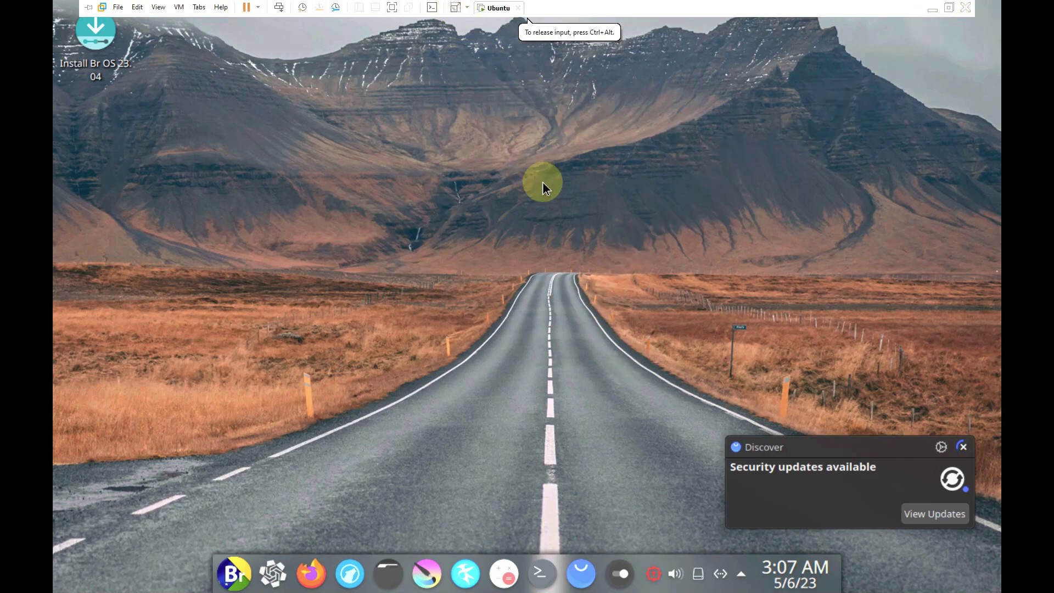
{"action": "right_click", "coordinate": [495, 186]}
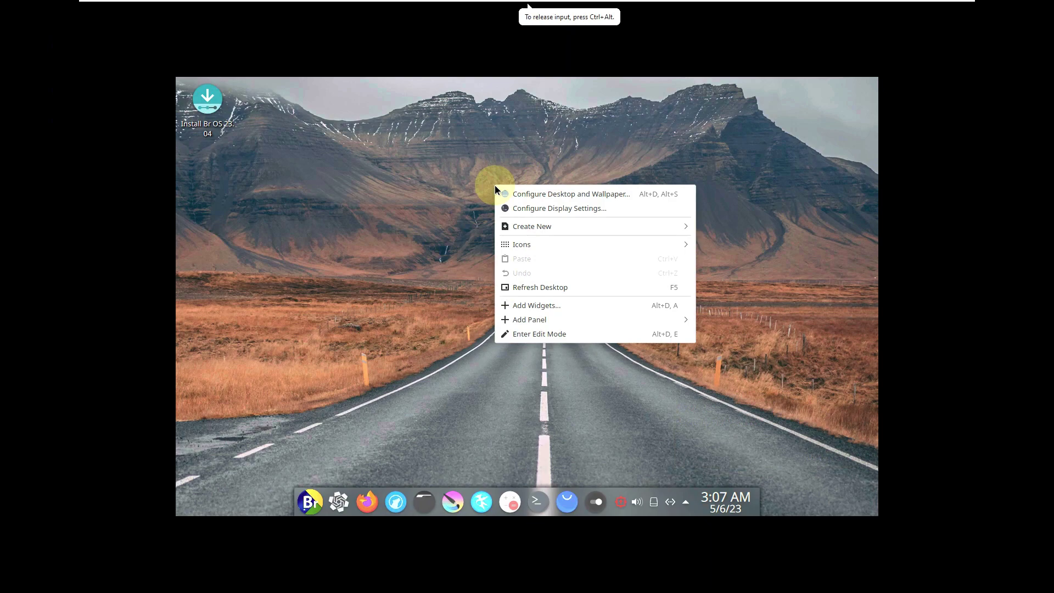
{"action": "left_click", "coordinate": [537, 212]}
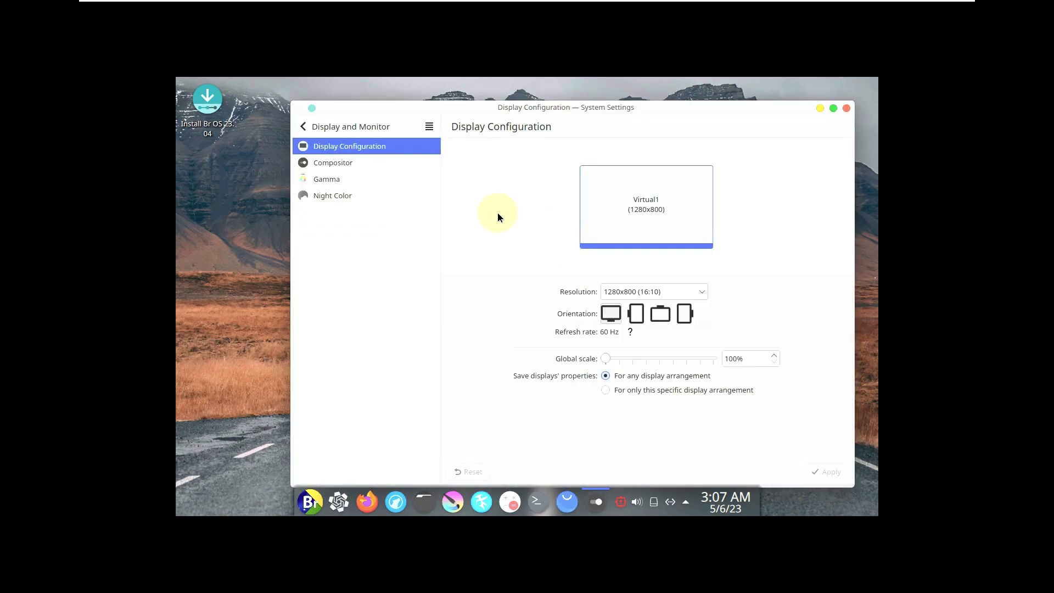
{"action": "left_click", "coordinate": [625, 291]}
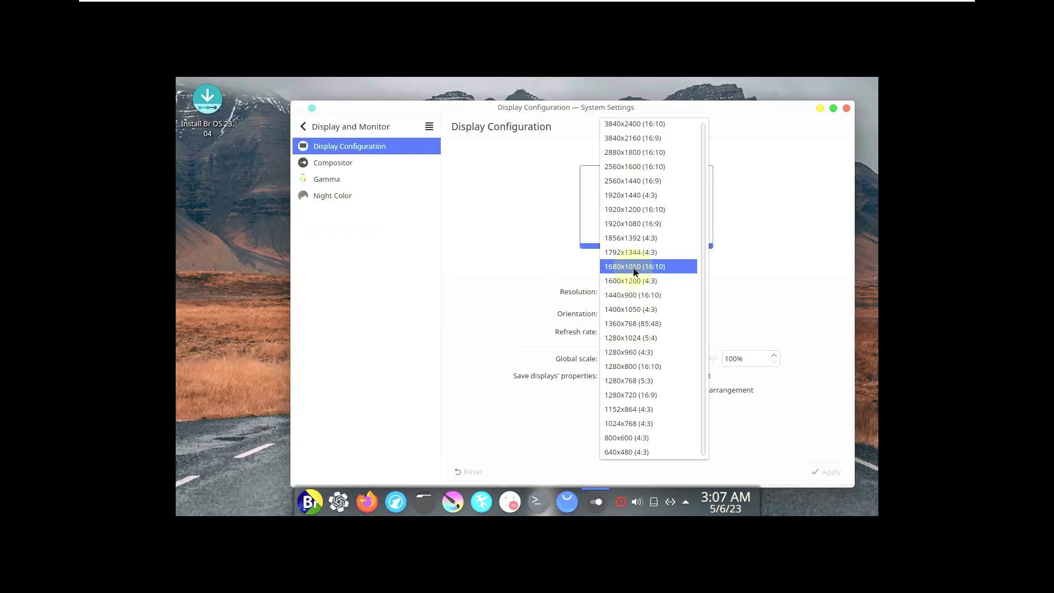
{"action": "left_click", "coordinate": [641, 226]}
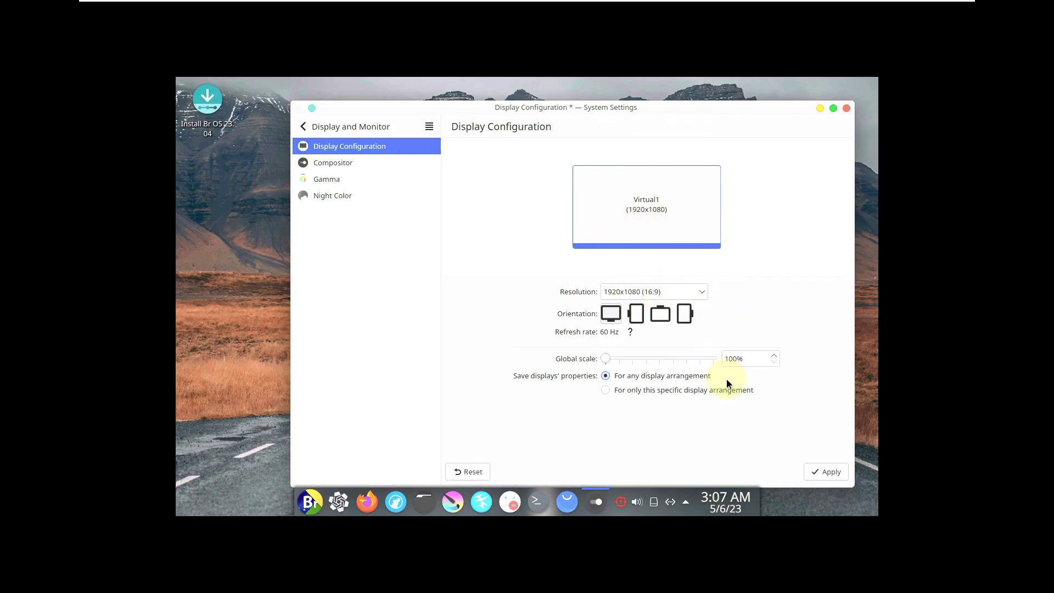
{"action": "left_click", "coordinate": [820, 470]}
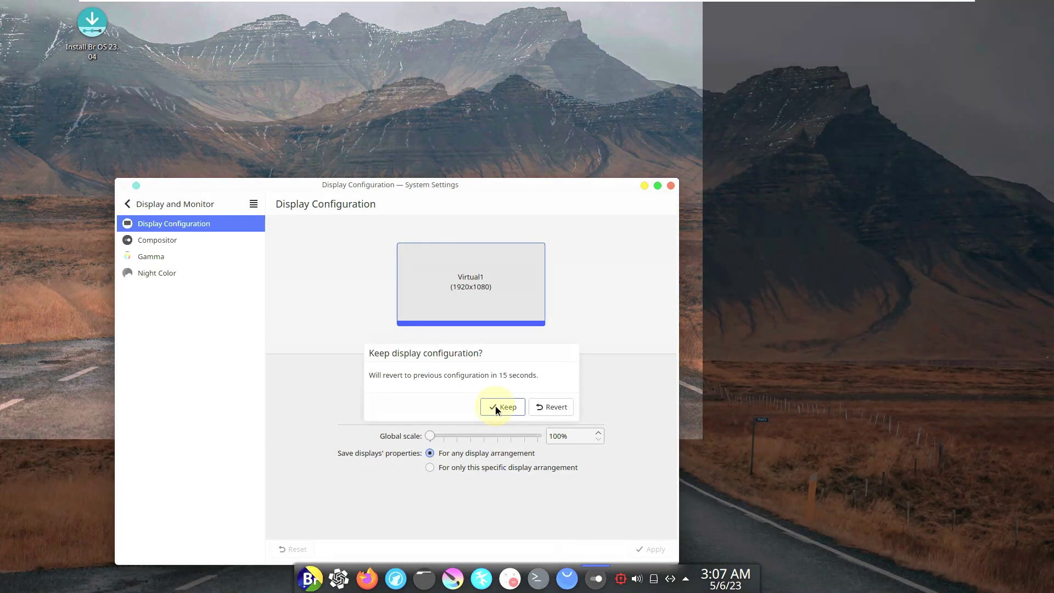
{"action": "left_click", "coordinate": [496, 406]}
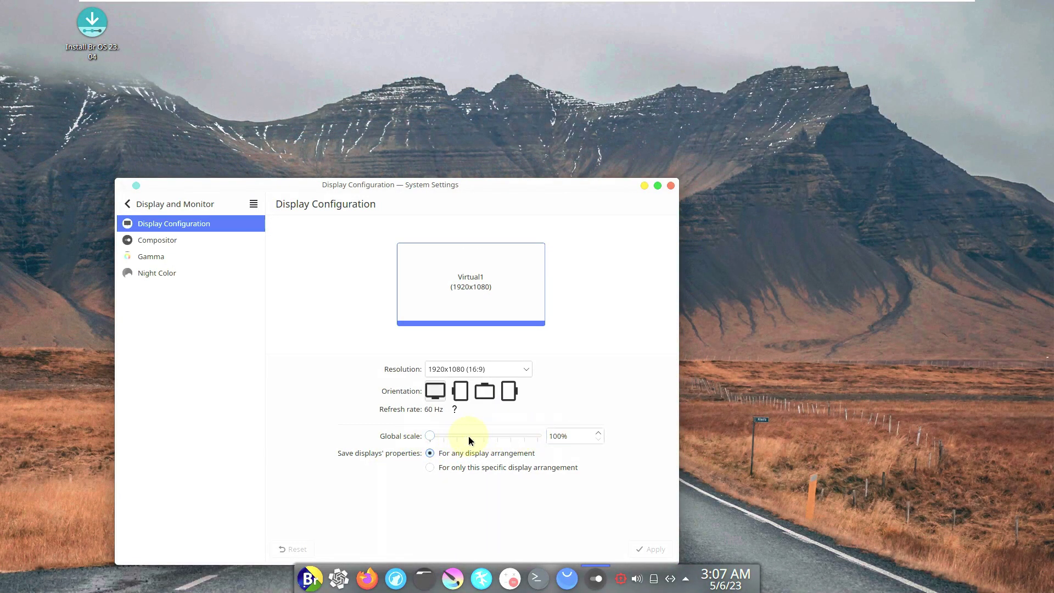
Step: View the About this System page in System Settings, highlight the kernel version and close the settings window
{"action": "left_click_drag", "start_coordinate": [549, 185], "coordinate": [602, 120]}
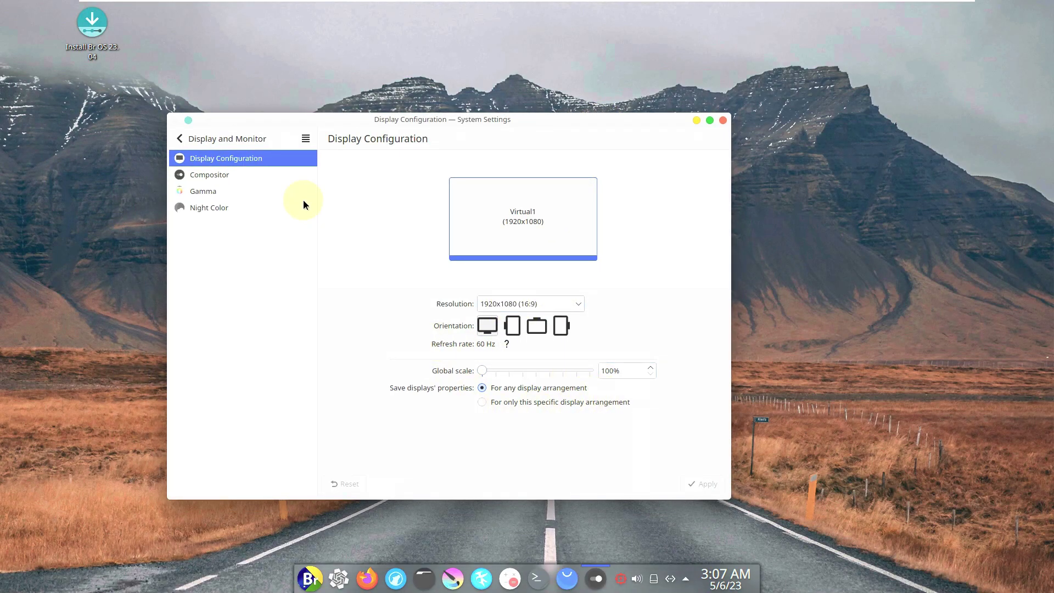
{"action": "left_click", "coordinate": [227, 137]}
{"action": "scroll", "coordinate": [301, 395], "scroll_direction": "down", "scroll_amount": 3}
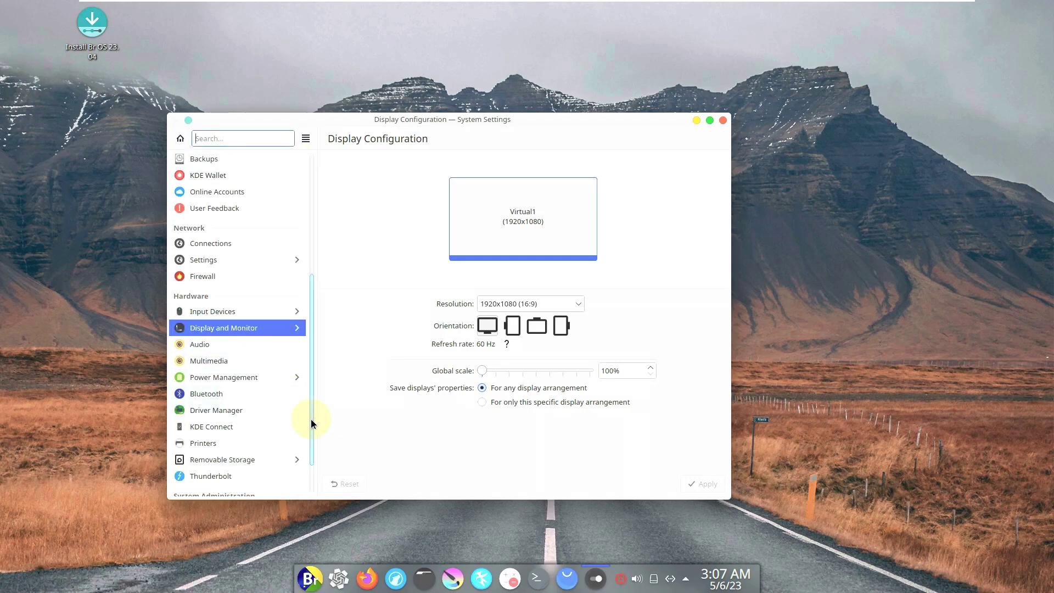
{"action": "left_click", "coordinate": [246, 468]}
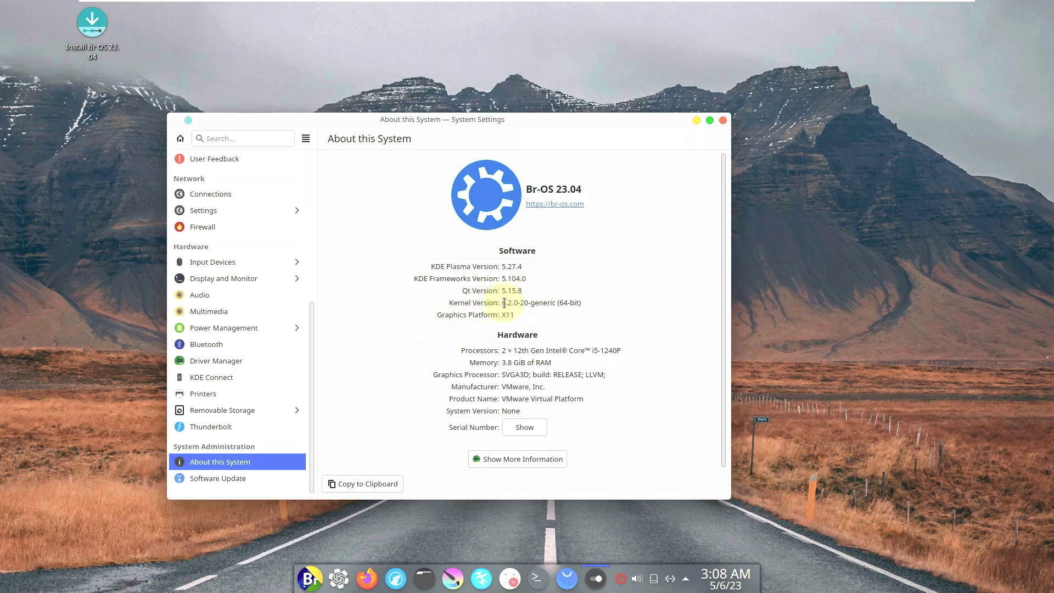
{"action": "left_click_drag", "start_coordinate": [502, 302], "coordinate": [604, 312]}
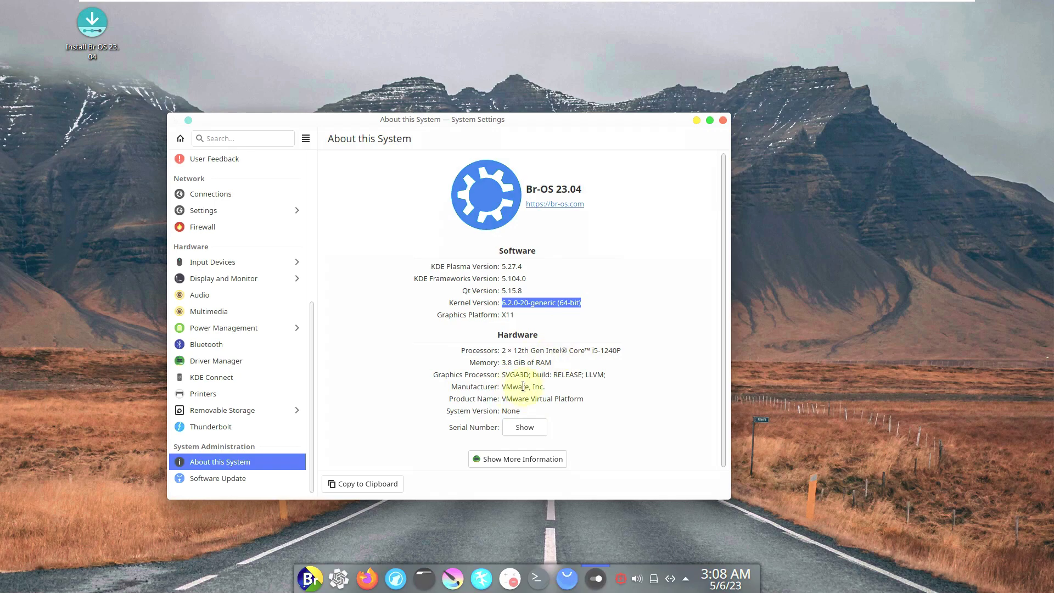
{"action": "left_click", "coordinate": [724, 121]}
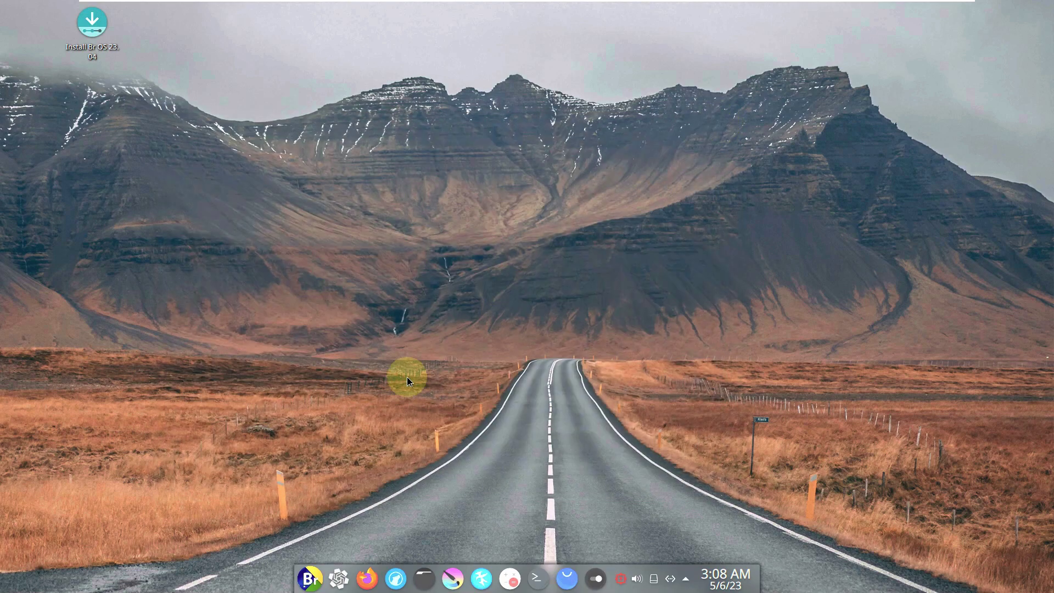
Step: Launch System Monitor and maximize its window to show the resource overview
{"action": "left_click", "coordinate": [308, 577]}
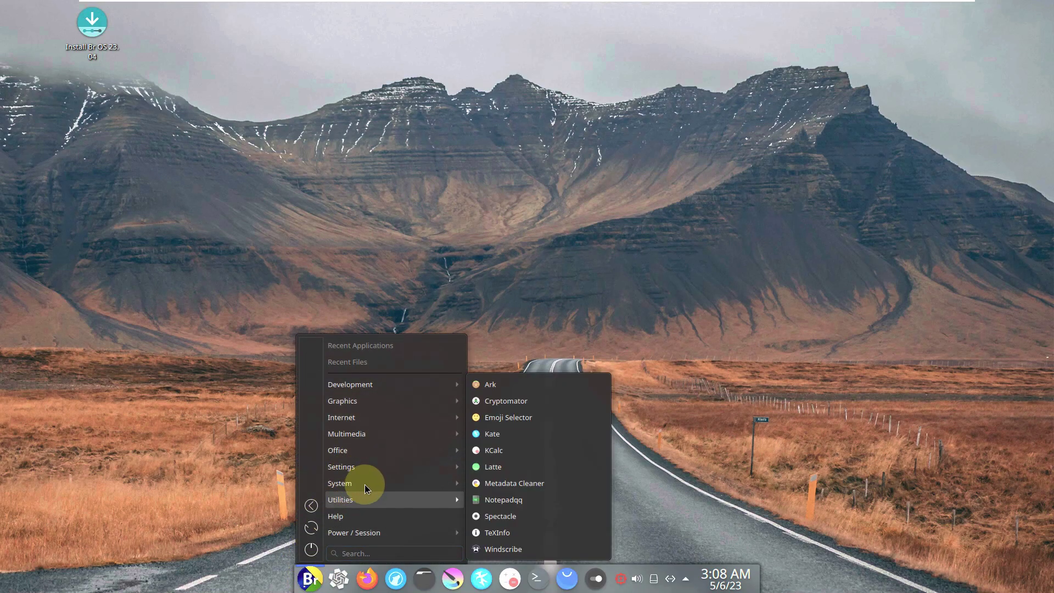
{"action": "mouse_move", "coordinate": [362, 485]}
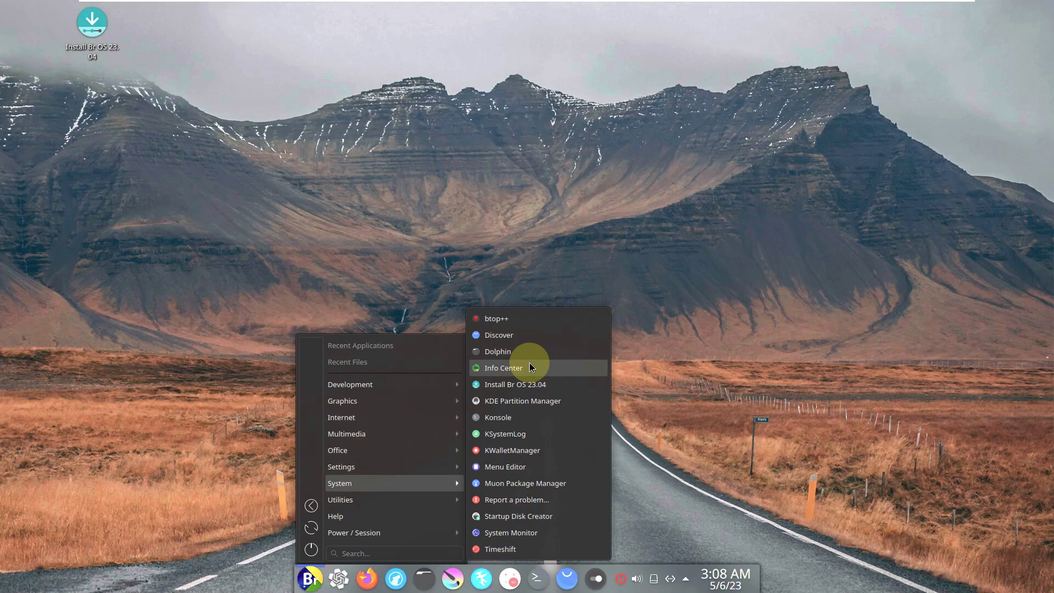
{"action": "left_click", "coordinate": [538, 531]}
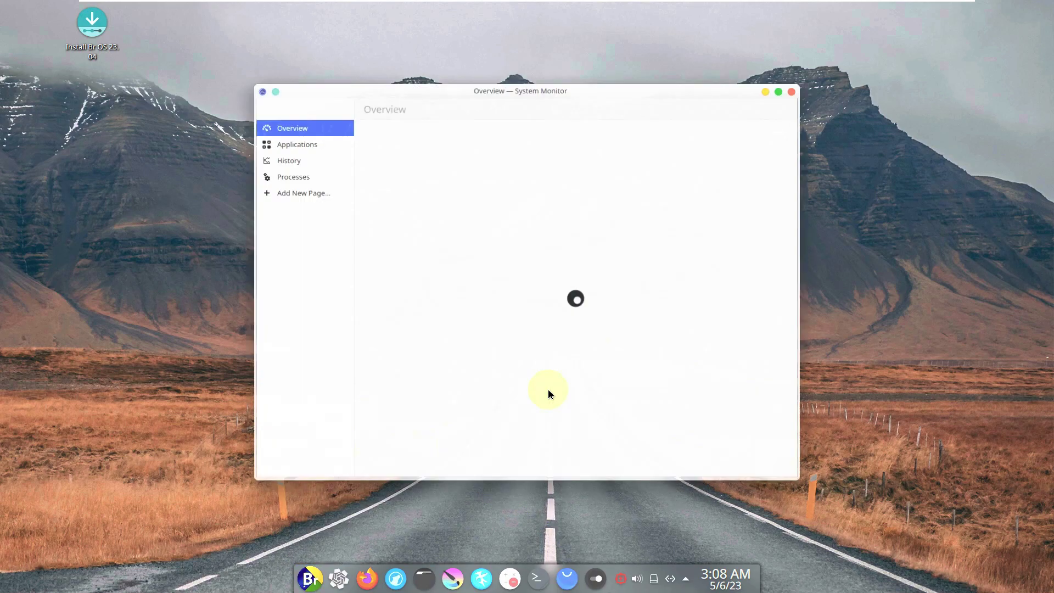
{"action": "left_click", "coordinate": [782, 88]}
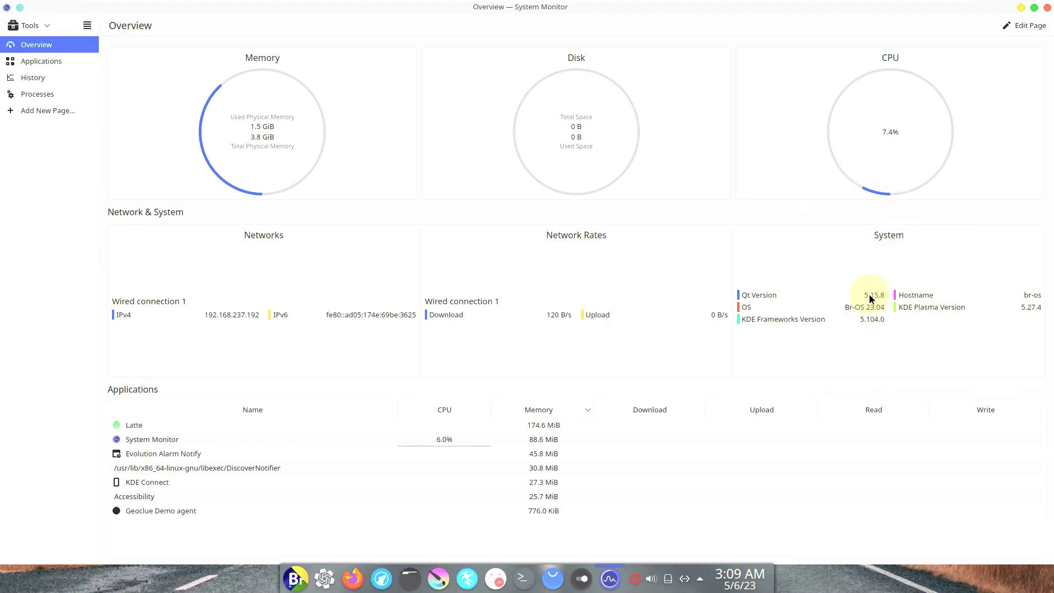
Step: Examine the Applications, History and Processes pages of System Monitor, looking through the process list
{"action": "left_click", "coordinate": [67, 64]}
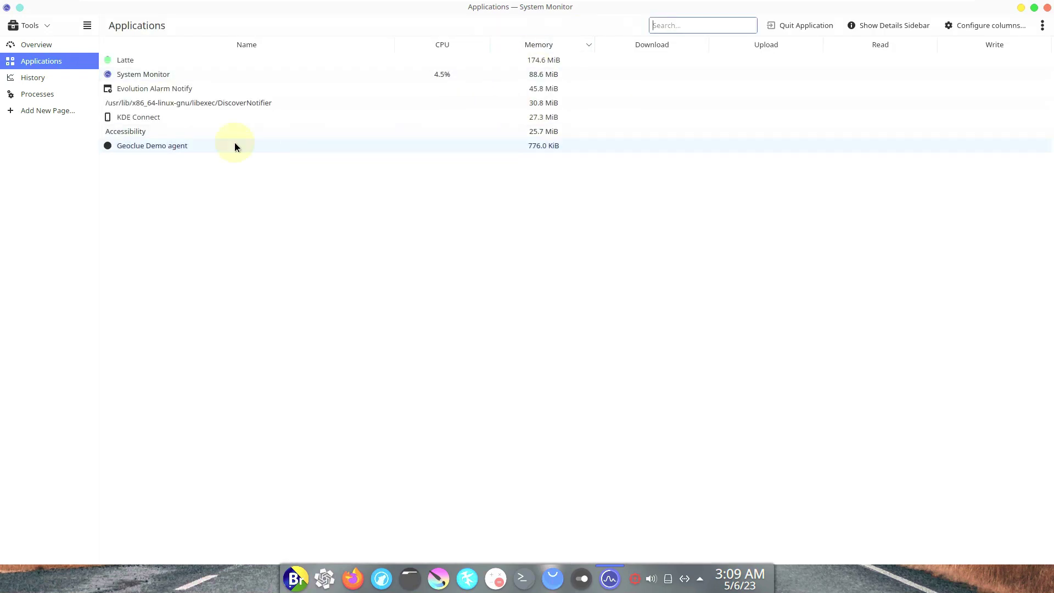
{"action": "left_click", "coordinate": [70, 78]}
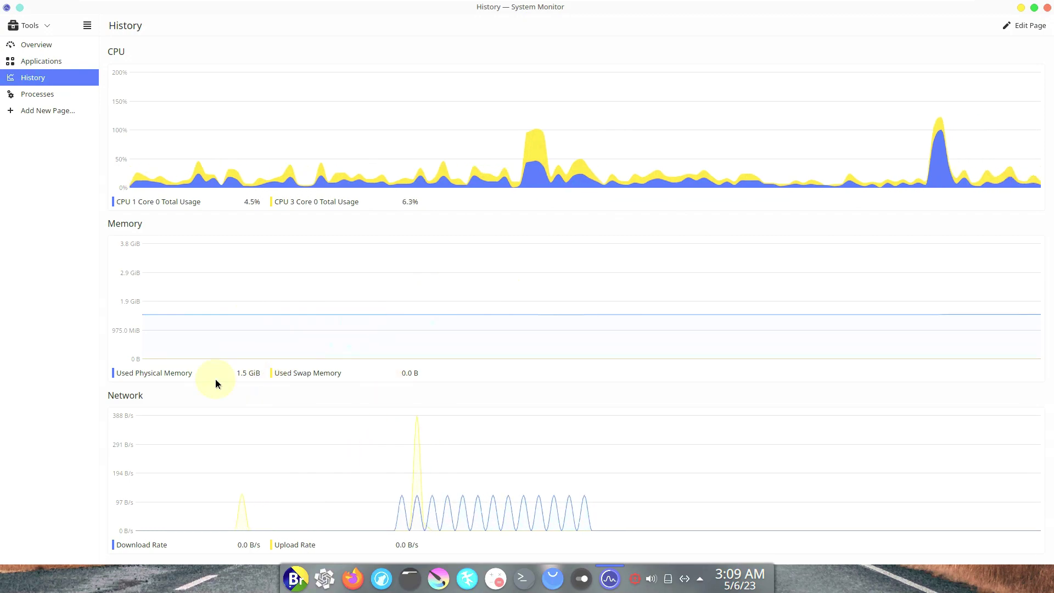
{"action": "left_click", "coordinate": [57, 94]}
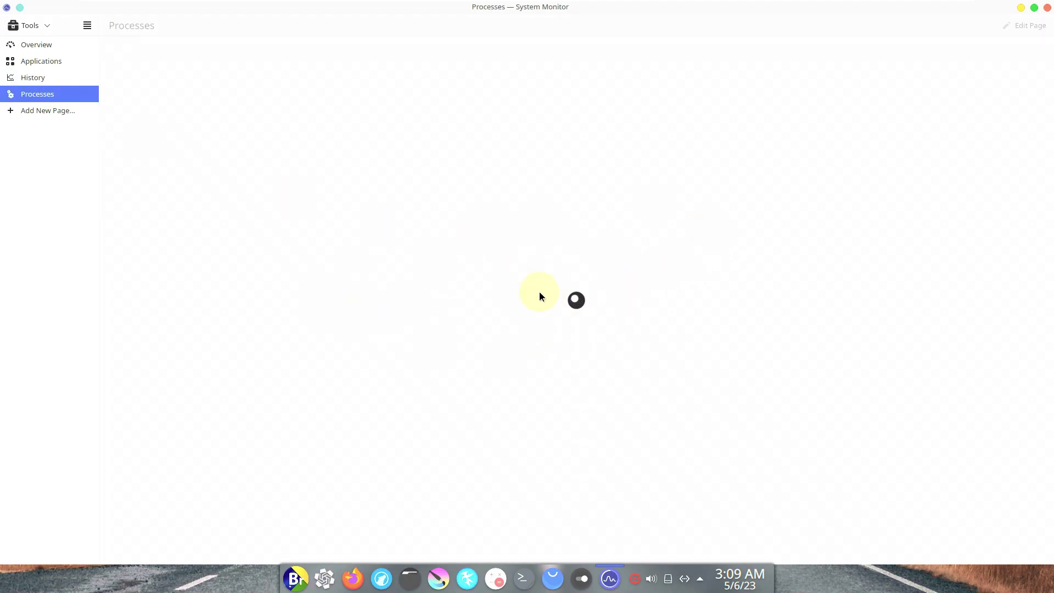
{"action": "scroll", "coordinate": [526, 202], "scroll_direction": "down", "scroll_amount": 5}
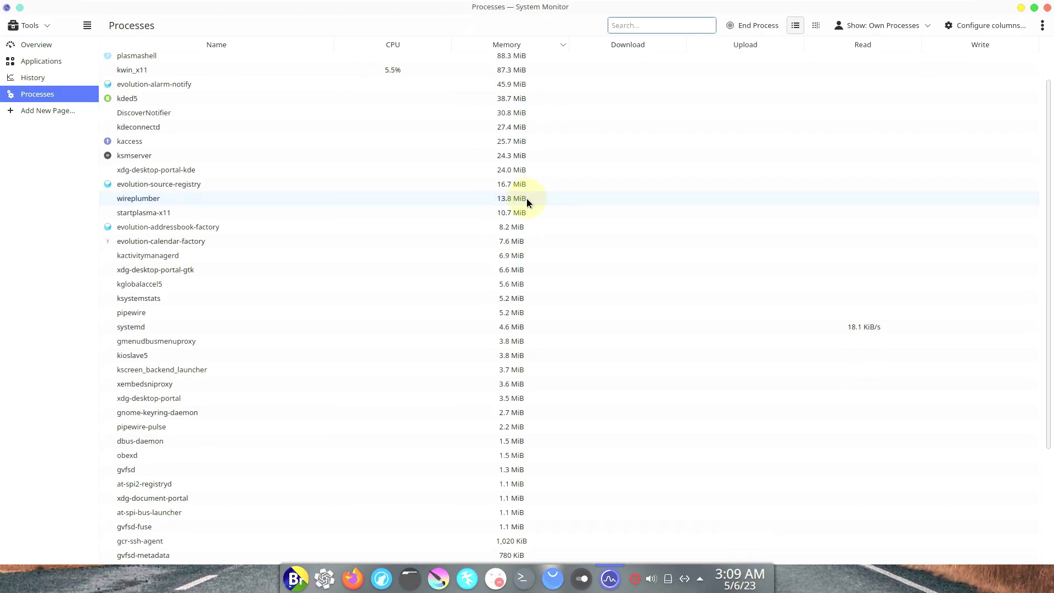
{"action": "scroll", "coordinate": [527, 202], "scroll_direction": "up", "scroll_amount": 5}
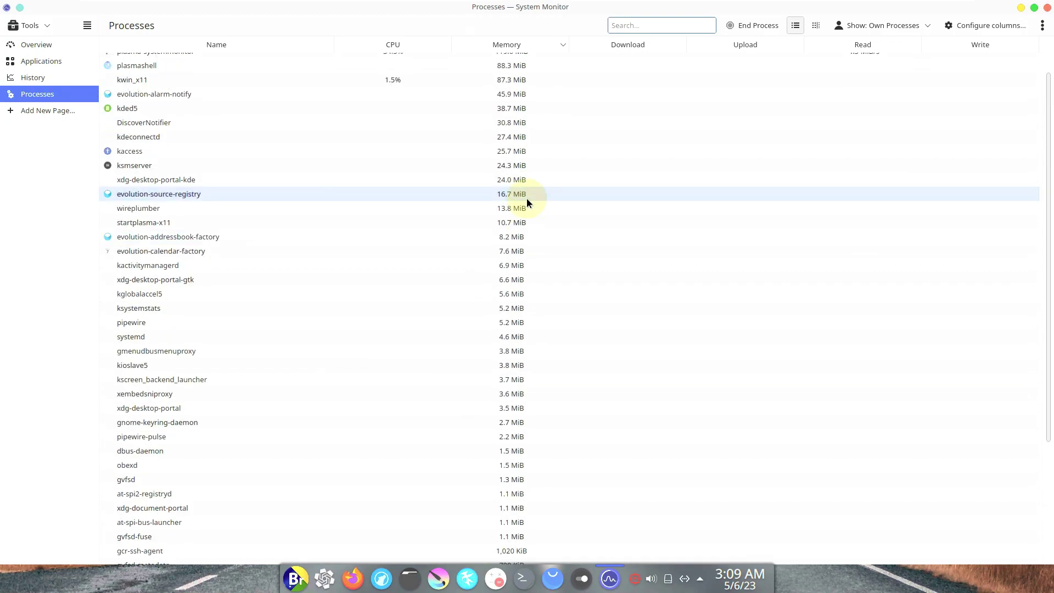
Step: View the About System Monitor information and close System Monitor
{"action": "left_click", "coordinate": [87, 25]}
{"action": "left_click", "coordinate": [162, 147]}
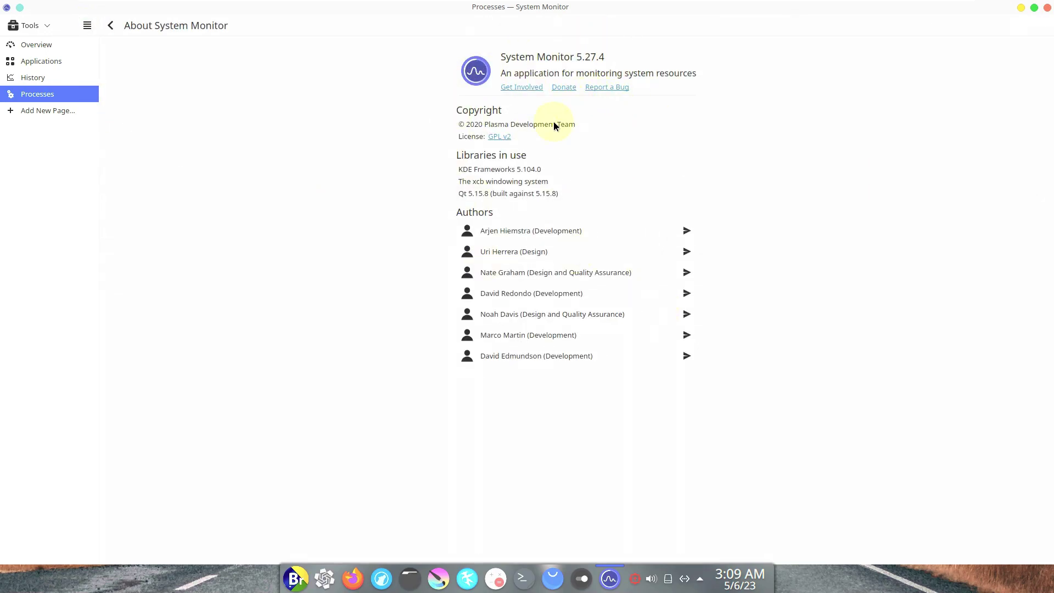
{"action": "left_click", "coordinate": [1047, 8]}
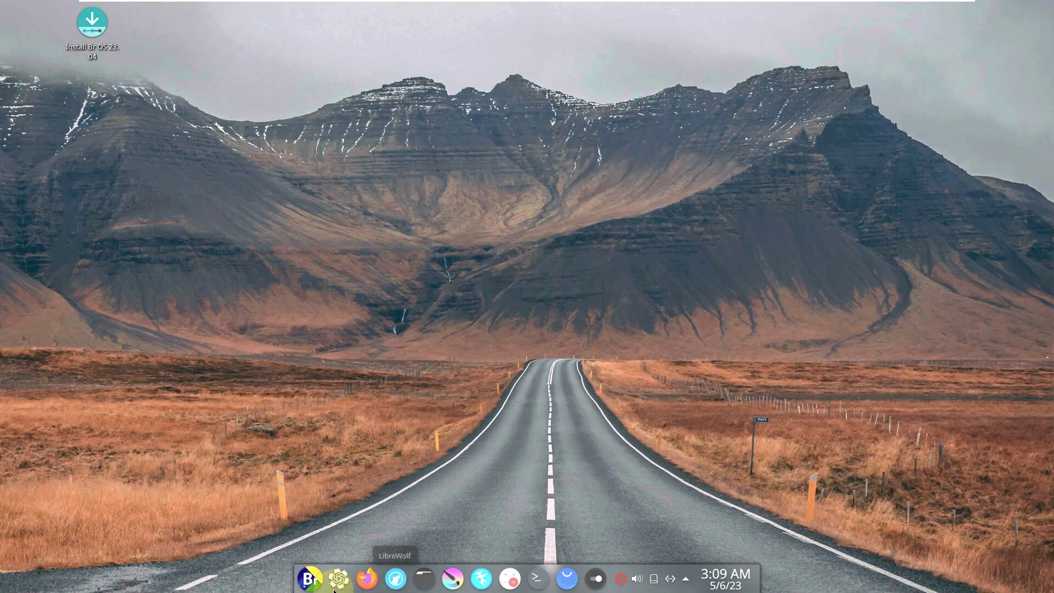
Step: Run inxi -sv8 in a Konsole terminal and maximize the window with the report's beginning in view
{"action": "left_click", "coordinate": [545, 587]}
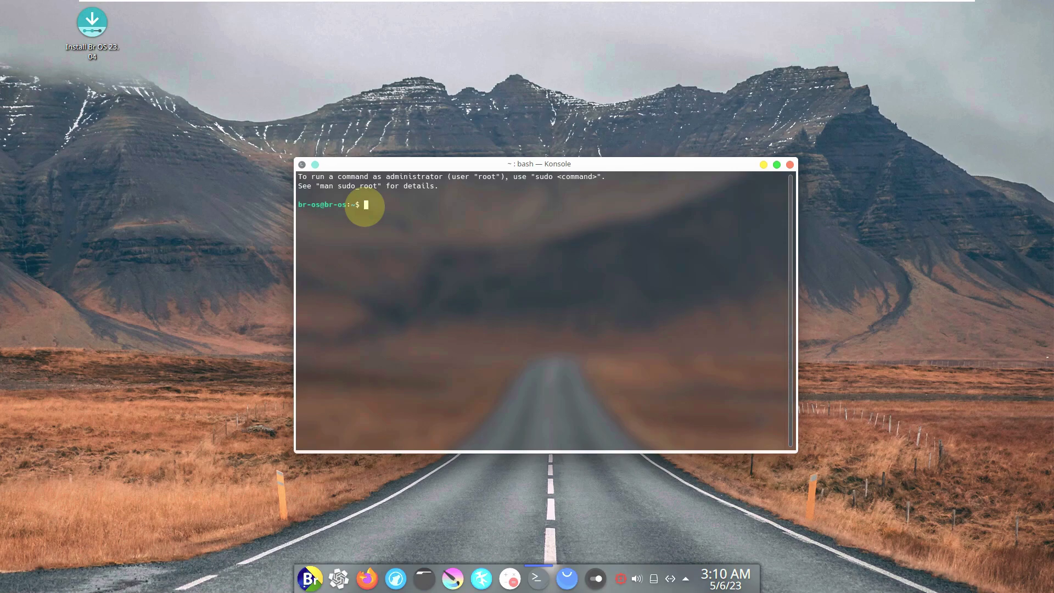
{"action": "type", "text": "xi -"}
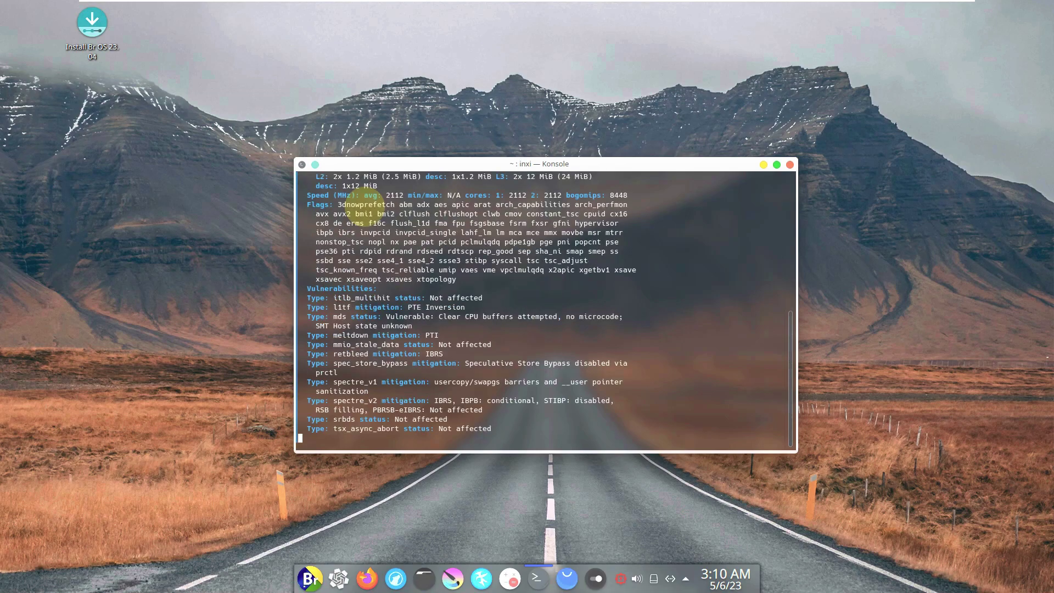
{"action": "scroll", "coordinate": [483, 296], "scroll_direction": "up", "scroll_amount": 10}
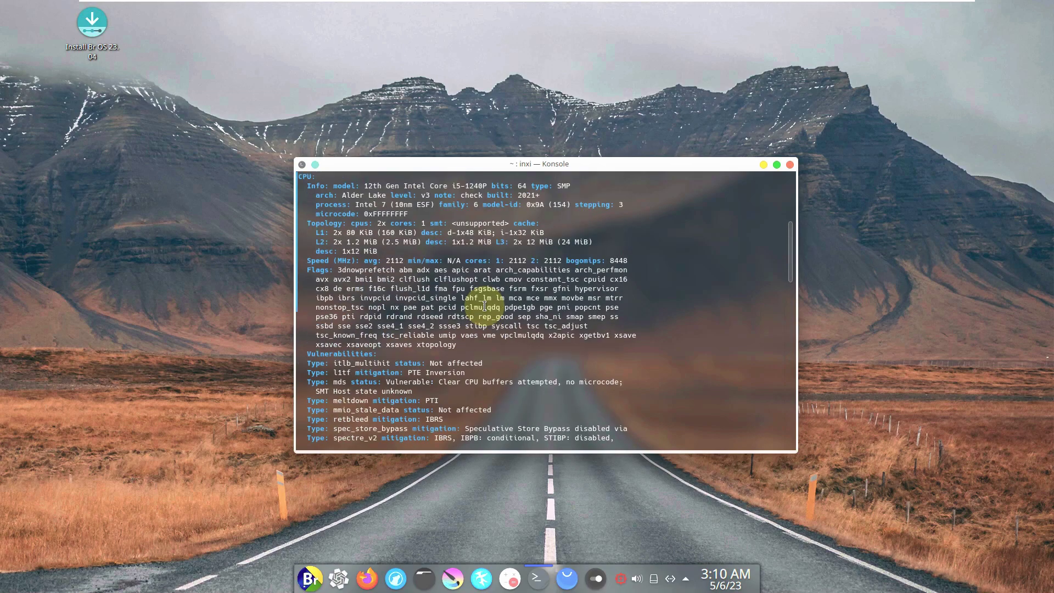
{"action": "left_click", "coordinate": [777, 164]}
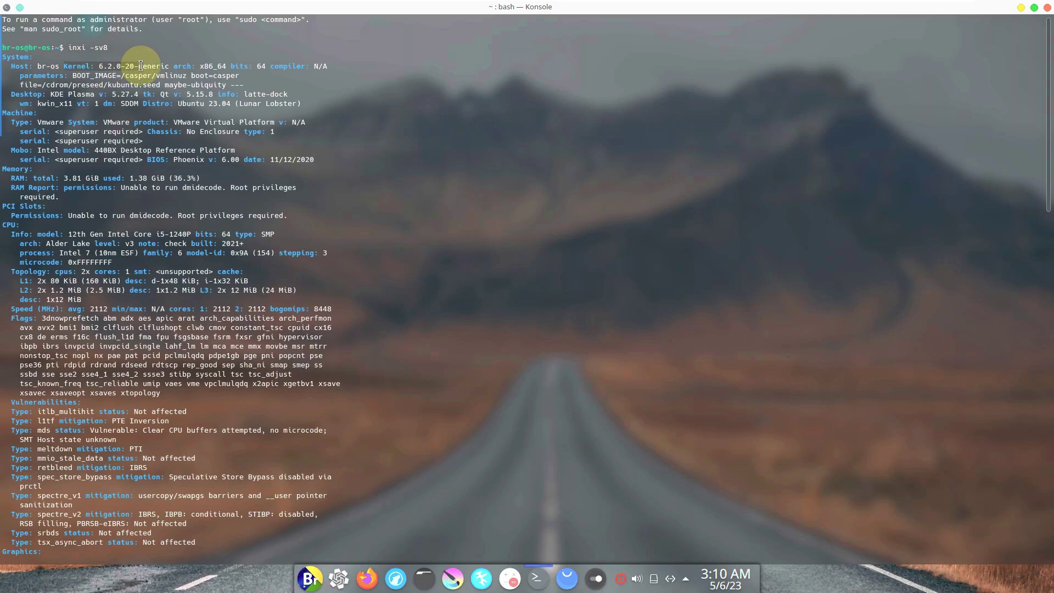
Step: Examine the system report, highlighting the architecture, distribution and BIOS details in turn
{"action": "left_click_drag", "start_coordinate": [174, 67], "coordinate": [227, 66]}
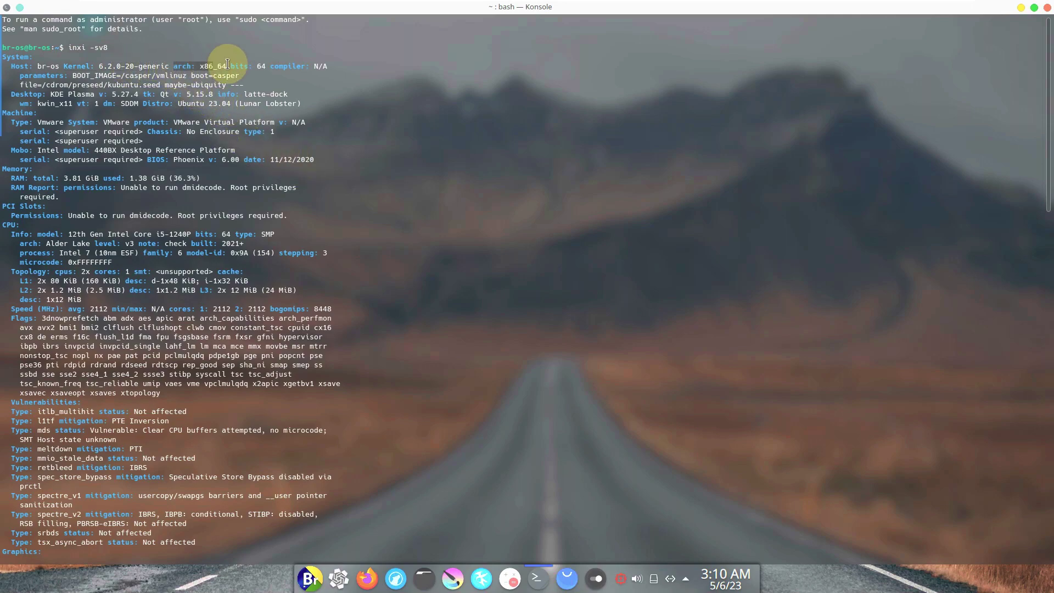
{"action": "left_click", "coordinate": [327, 92]}
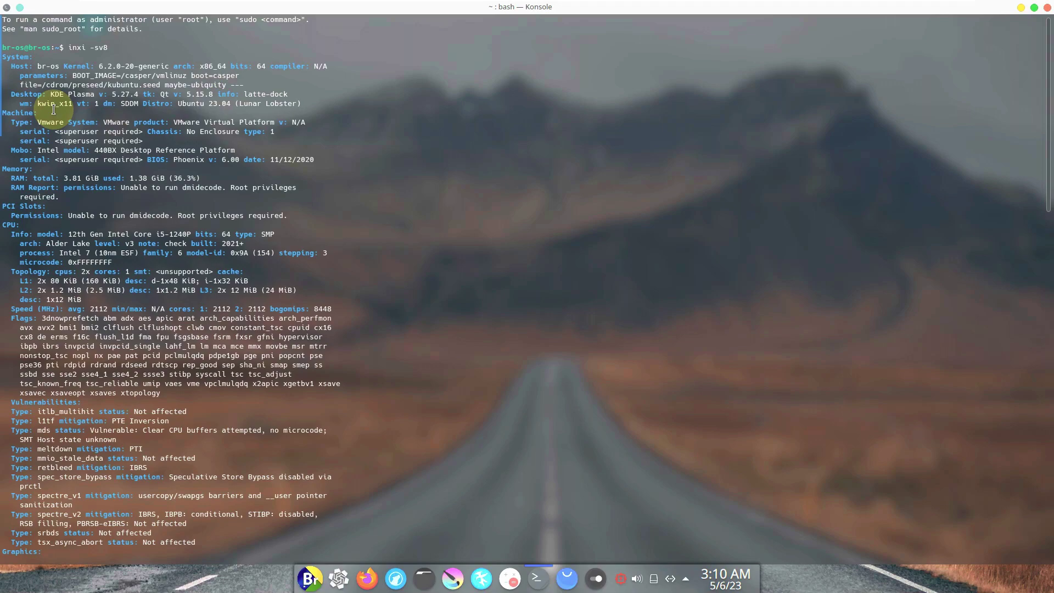
{"action": "left_click_drag", "start_coordinate": [140, 101], "coordinate": [310, 103]}
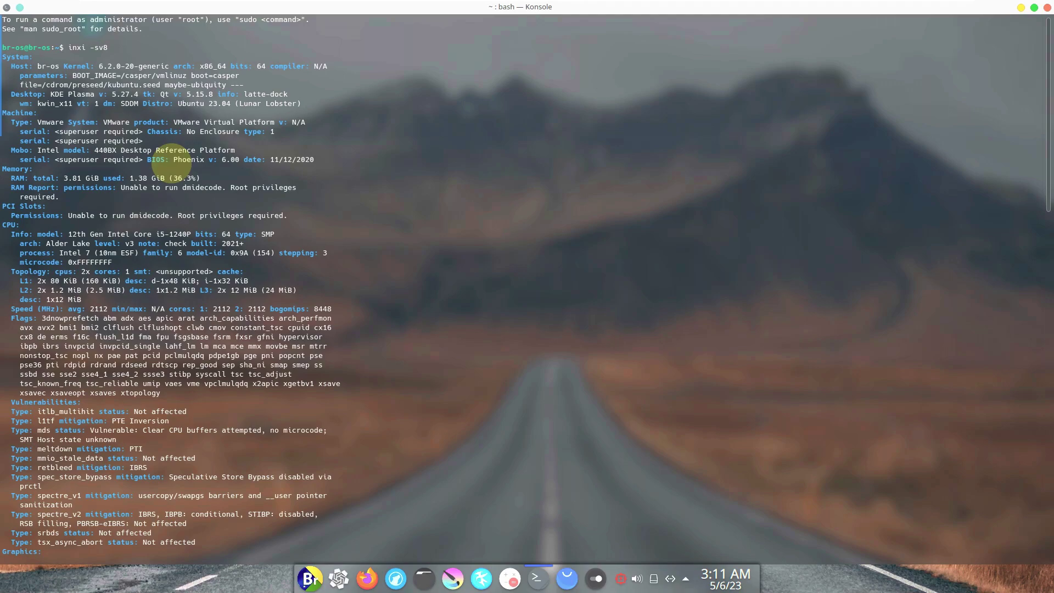
{"action": "left_click_drag", "start_coordinate": [148, 159], "coordinate": [329, 160]}
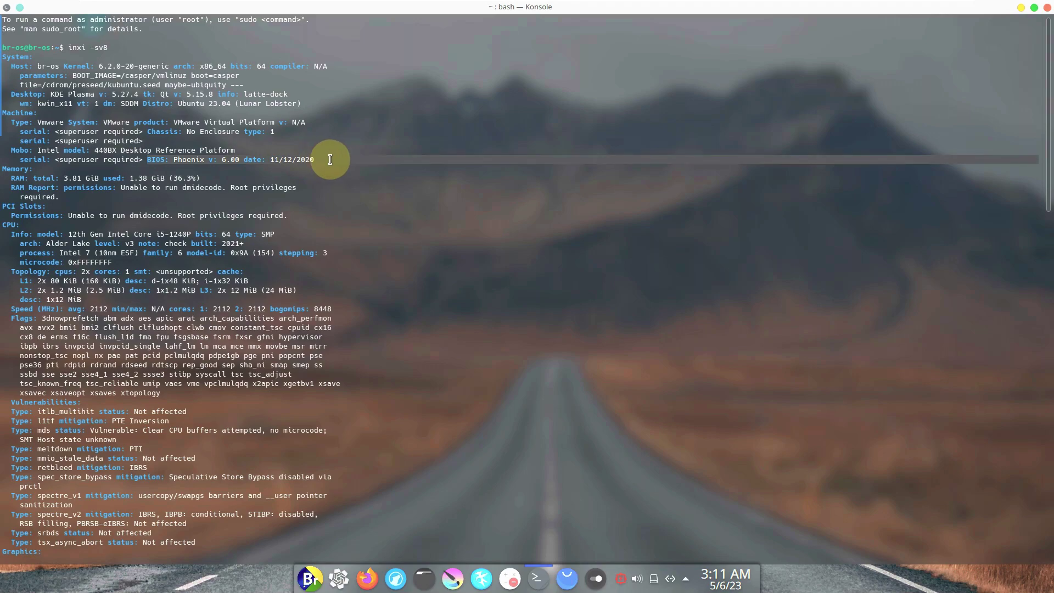
{"action": "left_click", "coordinate": [401, 183]}
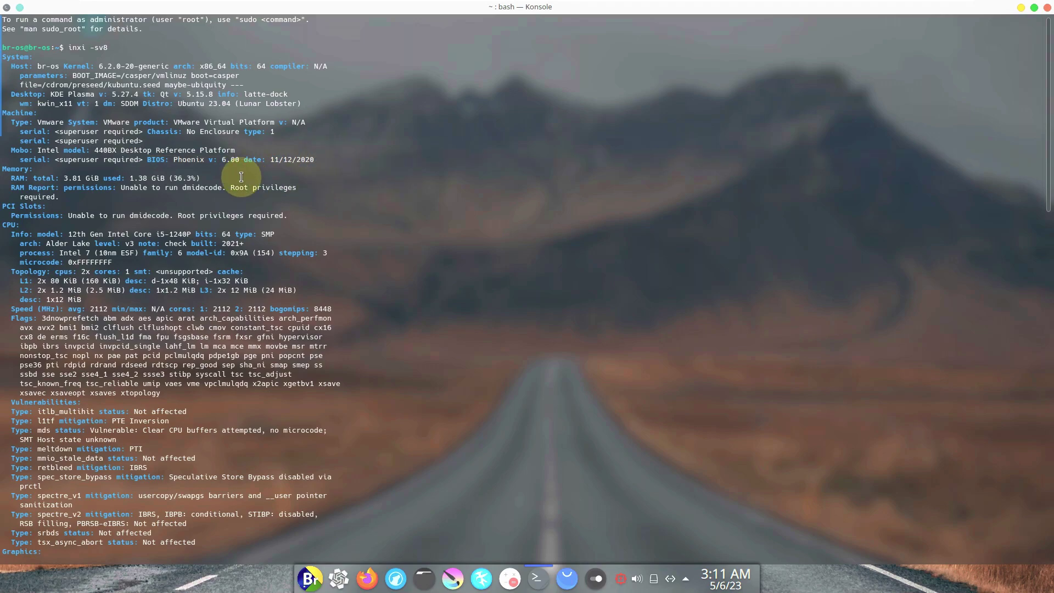
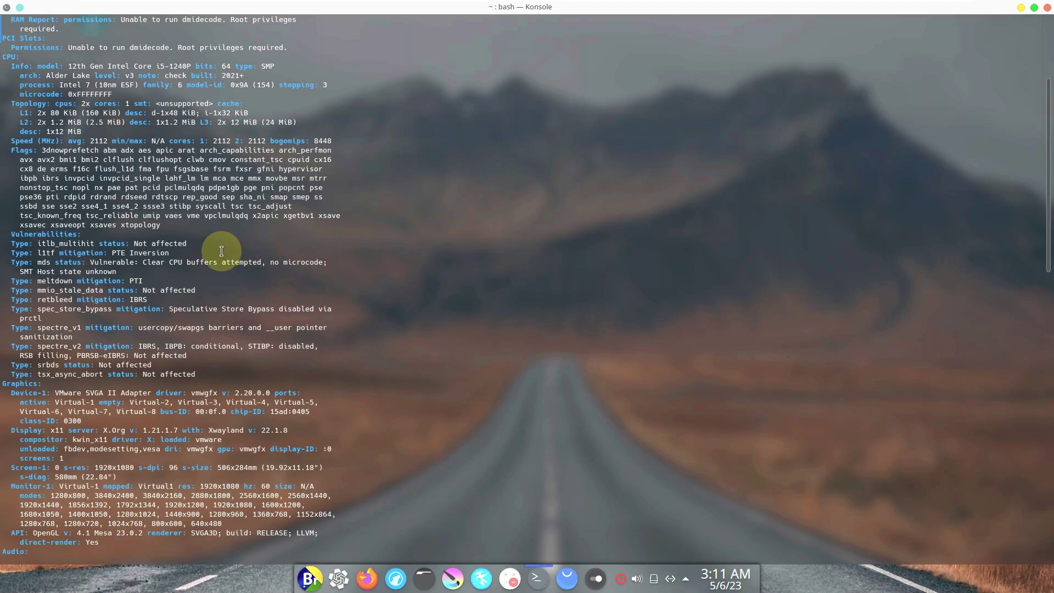
Step: Examine the Graphics section of the inxi report, highlighting the display server line and the monitor modes in turn
{"action": "scroll", "coordinate": [220, 251], "scroll_direction": "down", "scroll_amount": 4}
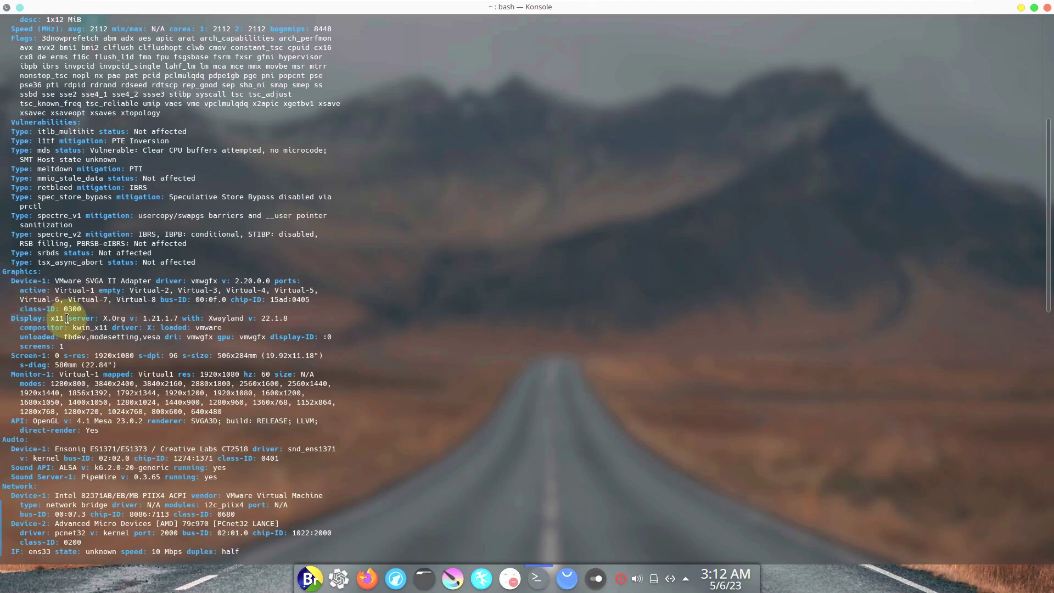
{"action": "left_click_drag", "start_coordinate": [187, 283], "coordinate": [270, 282]}
{"action": "left_click", "coordinate": [383, 283]}
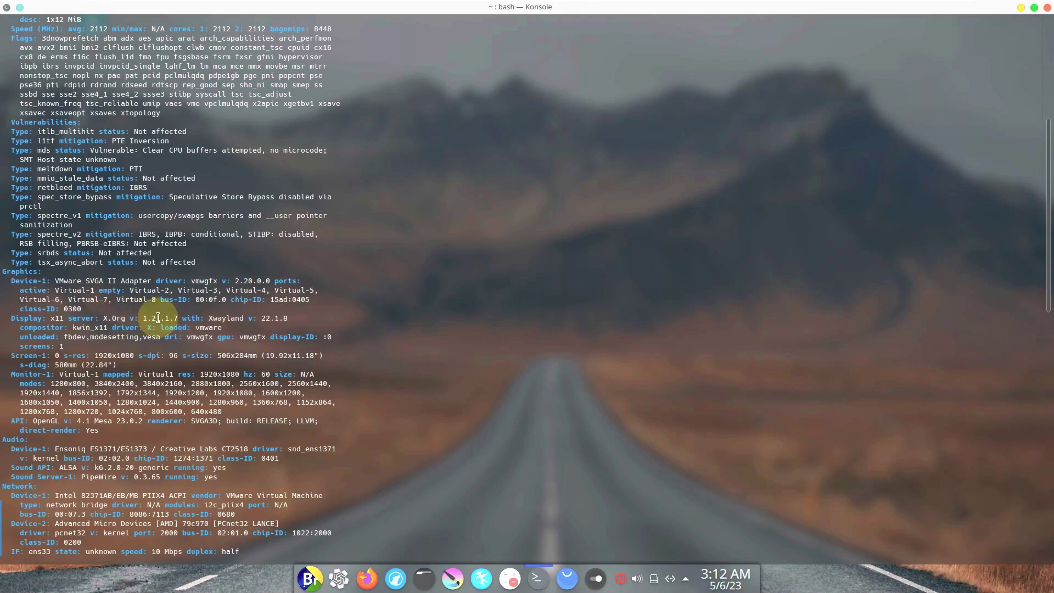
{"action": "triple_click", "coordinate": [297, 317]}
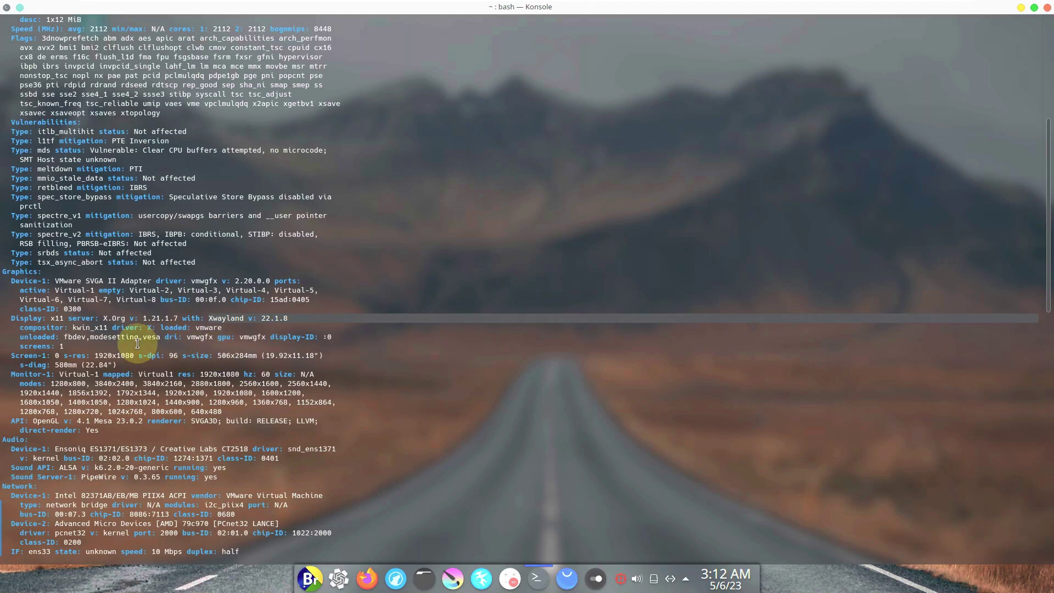
{"action": "scroll", "coordinate": [138, 343], "scroll_direction": "down", "scroll_amount": 3}
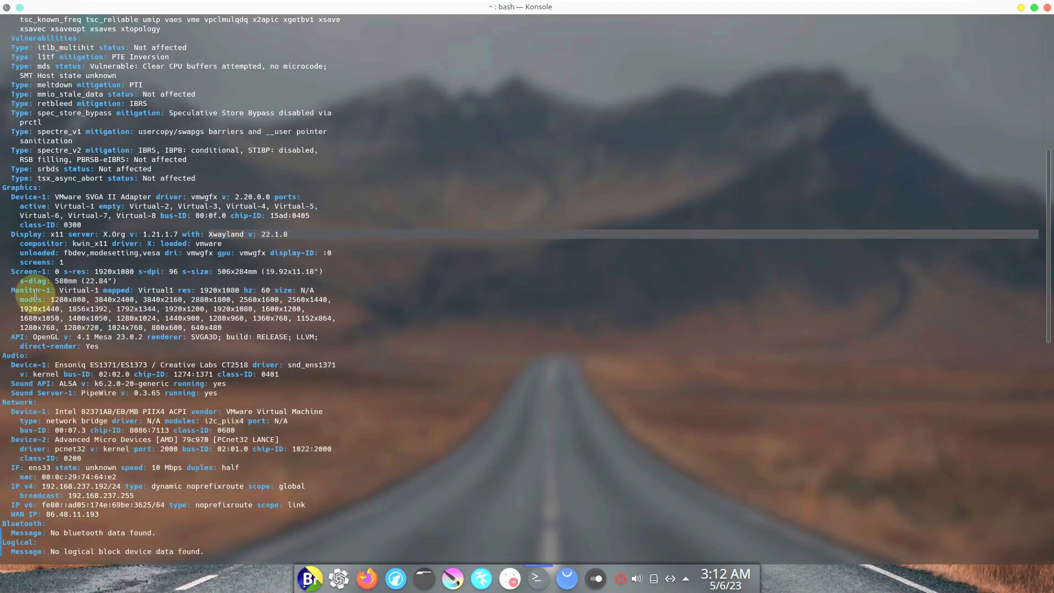
{"action": "triple_click", "coordinate": [38, 305]}
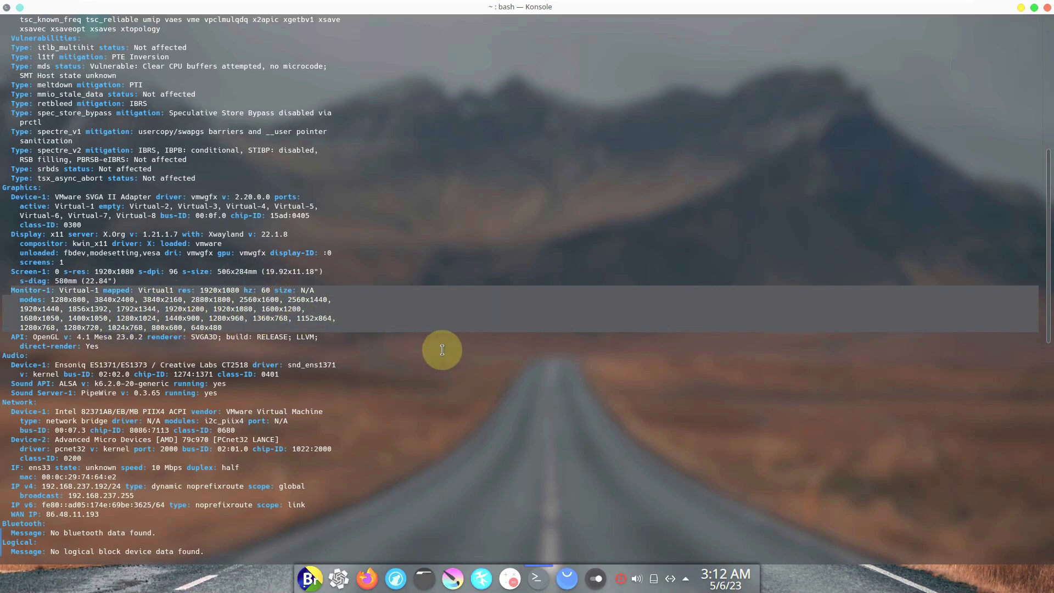
{"action": "left_click", "coordinate": [361, 351]}
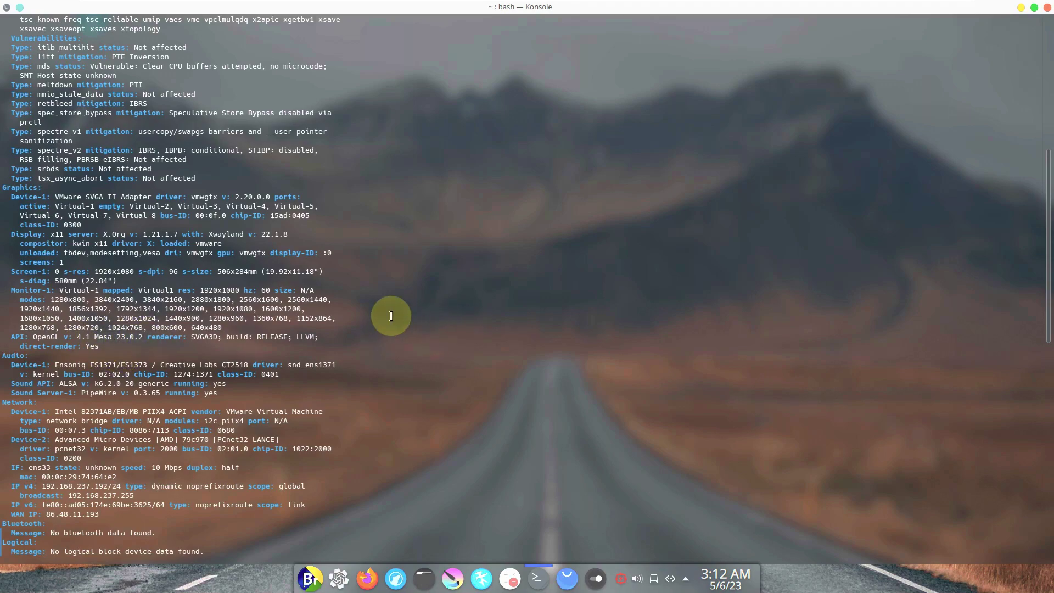
Step: Read the inxi report from the Audio section to its end, highlighting the sound API, local storage and final Info lines
{"action": "scroll", "coordinate": [389, 315], "scroll_direction": "down", "scroll_amount": 1}
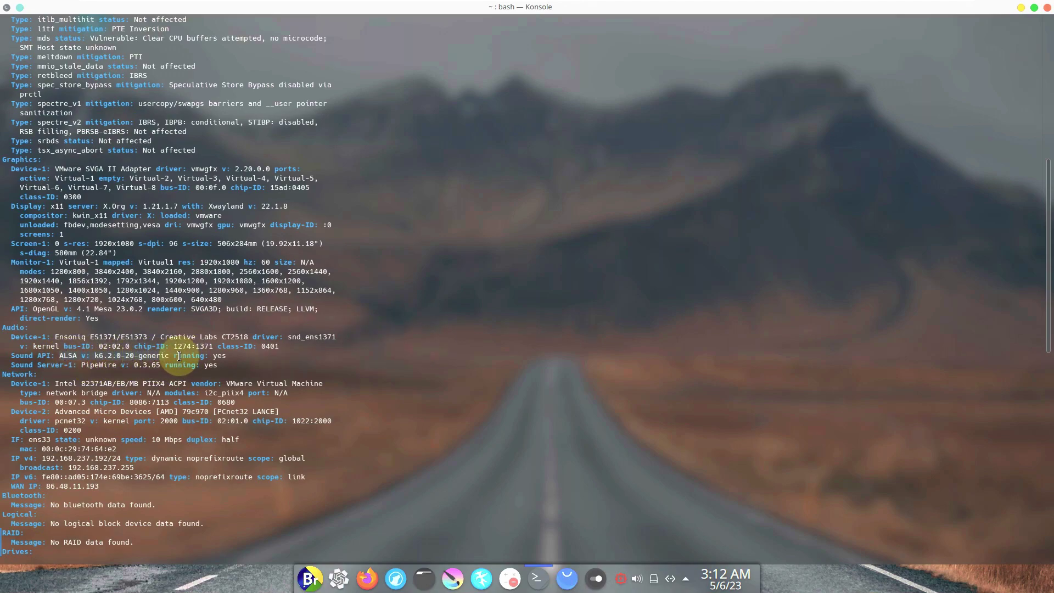
{"action": "scroll", "coordinate": [404, 349], "scroll_direction": "down", "scroll_amount": 5}
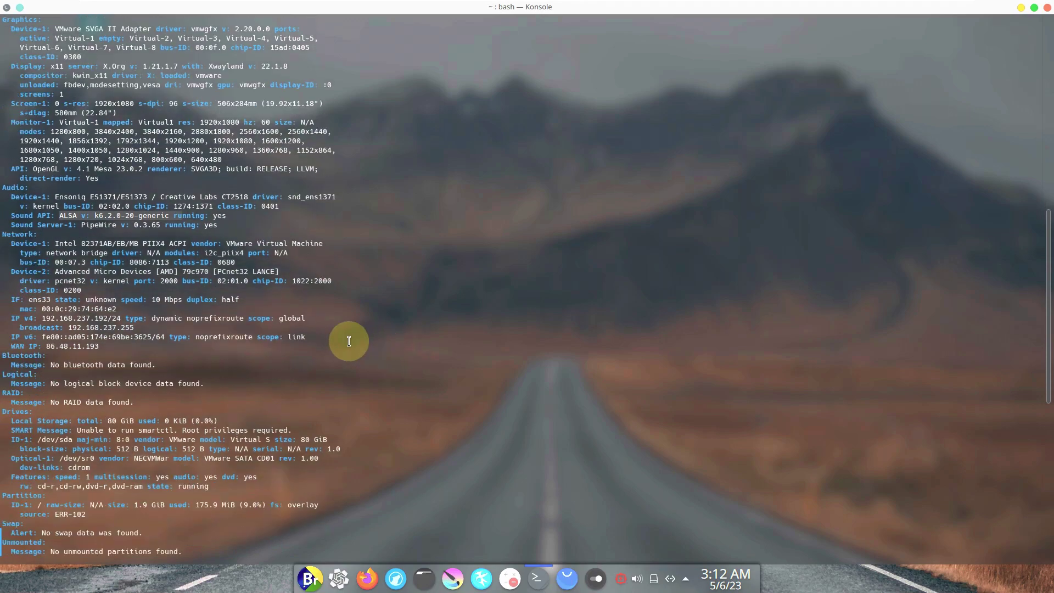
{"action": "scroll", "coordinate": [349, 341], "scroll_direction": "down", "scroll_amount": 3}
{"action": "left_click", "coordinate": [132, 339]}
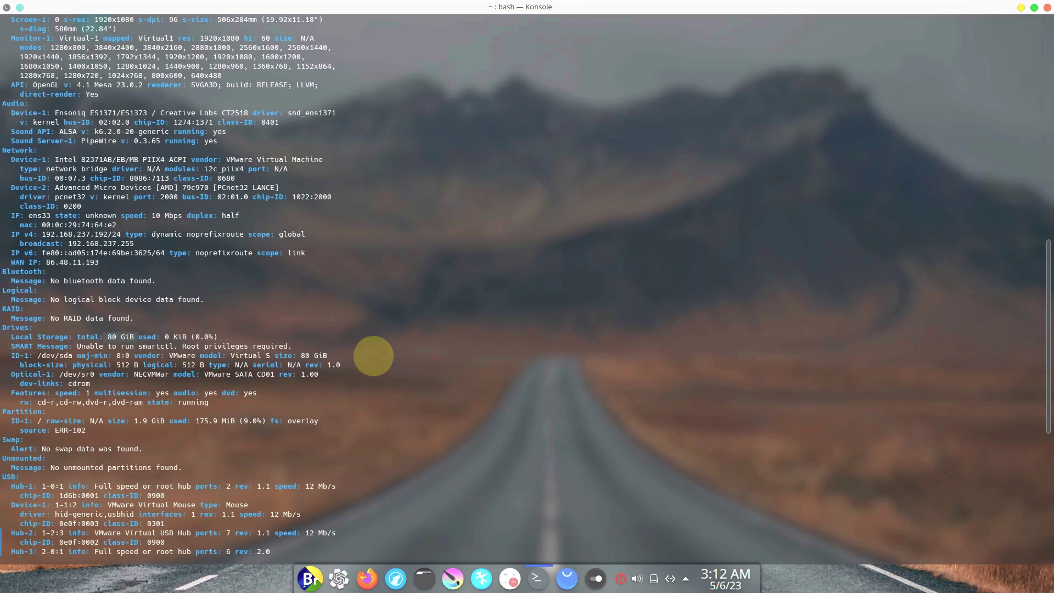
{"action": "scroll", "coordinate": [357, 362], "scroll_direction": "down", "scroll_amount": 8}
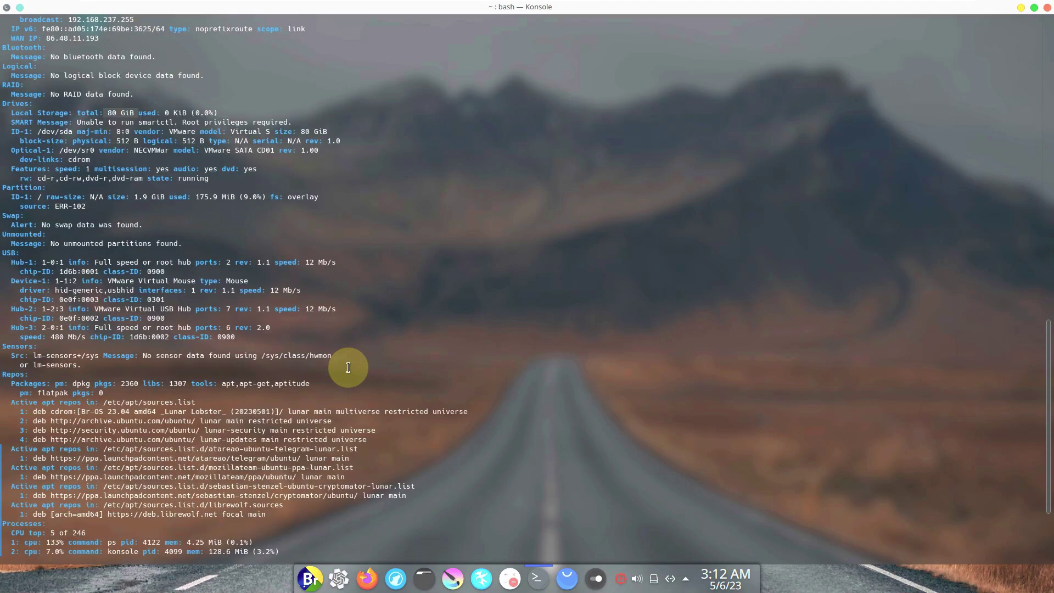
{"action": "scroll", "coordinate": [348, 367], "scroll_direction": "down", "scroll_amount": 5}
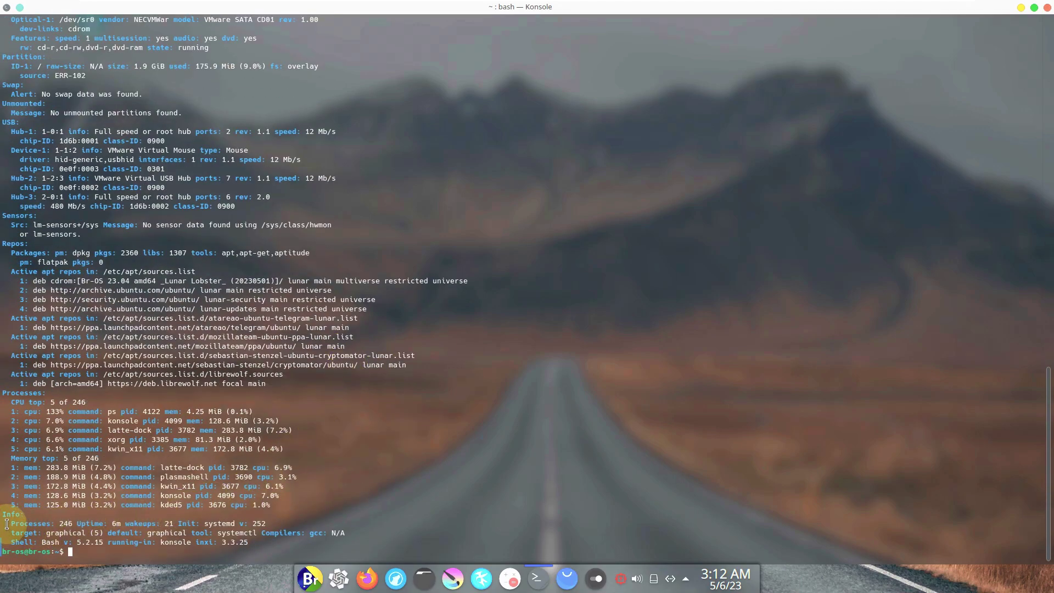
{"action": "left_click_drag", "start_coordinate": [7, 523], "coordinate": [101, 538]}
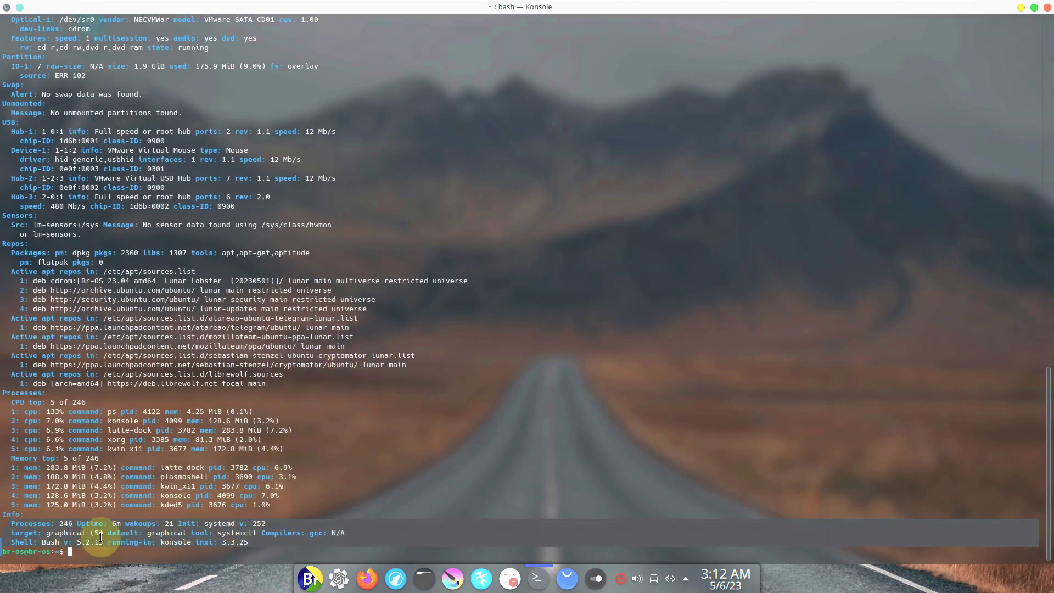
{"action": "left_click", "coordinate": [113, 513]}
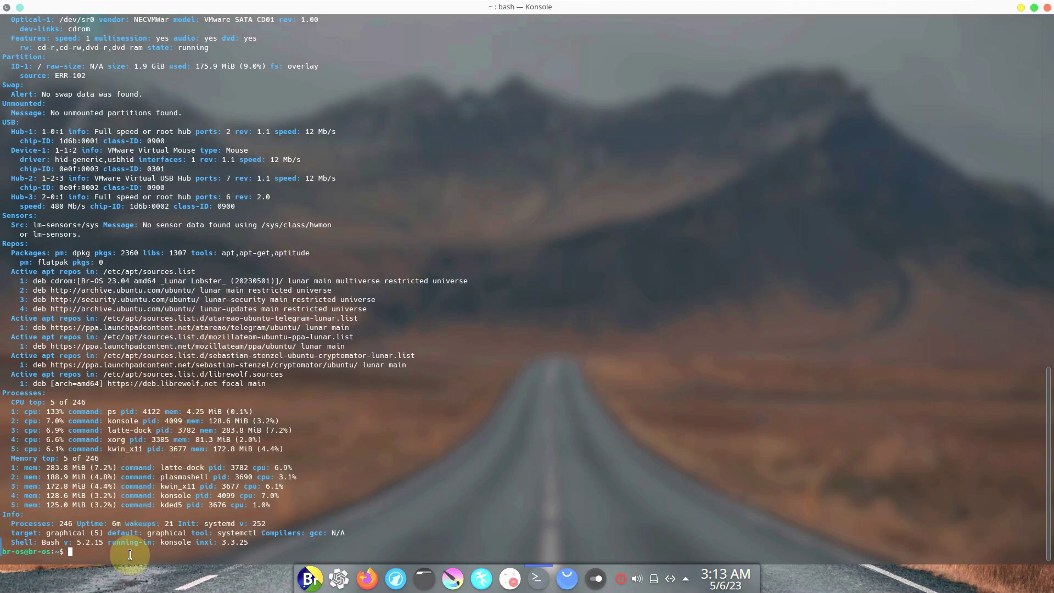
Step: Print shorter system reports with inxi, inxi -b and the graphics-only inxi -G
{"action": "type", "text": "inxi"}
{"action": "key", "text": "Return"}
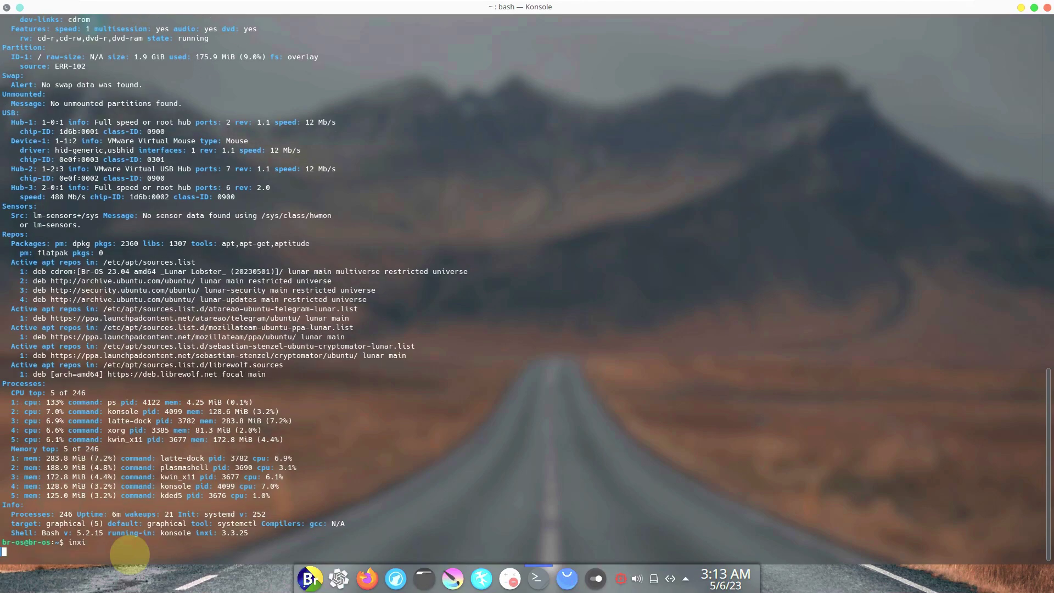
{"action": "type", "text": "inxi -b"}
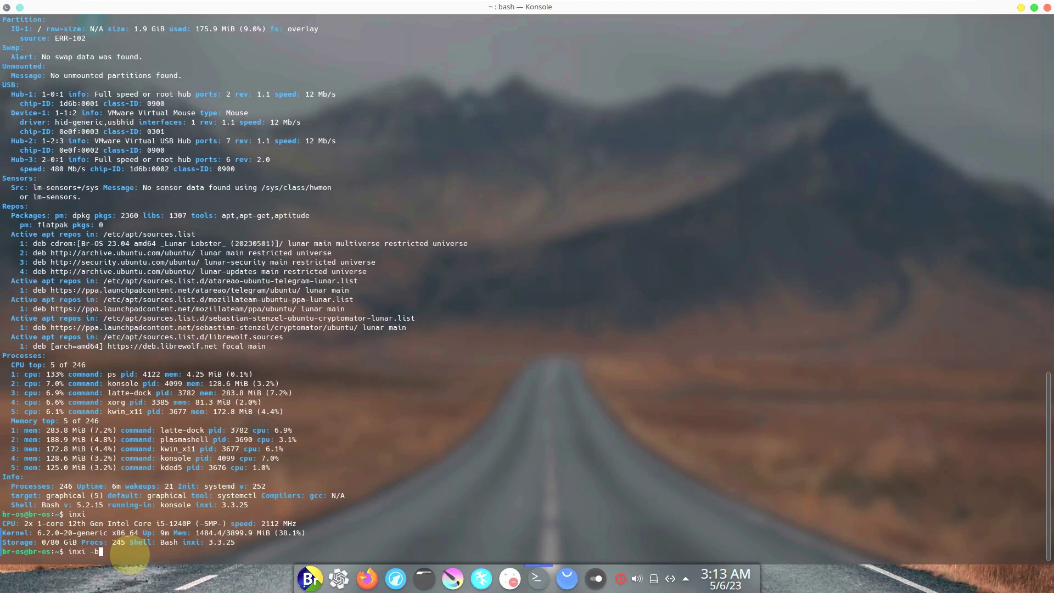
{"action": "key", "text": "Return"}
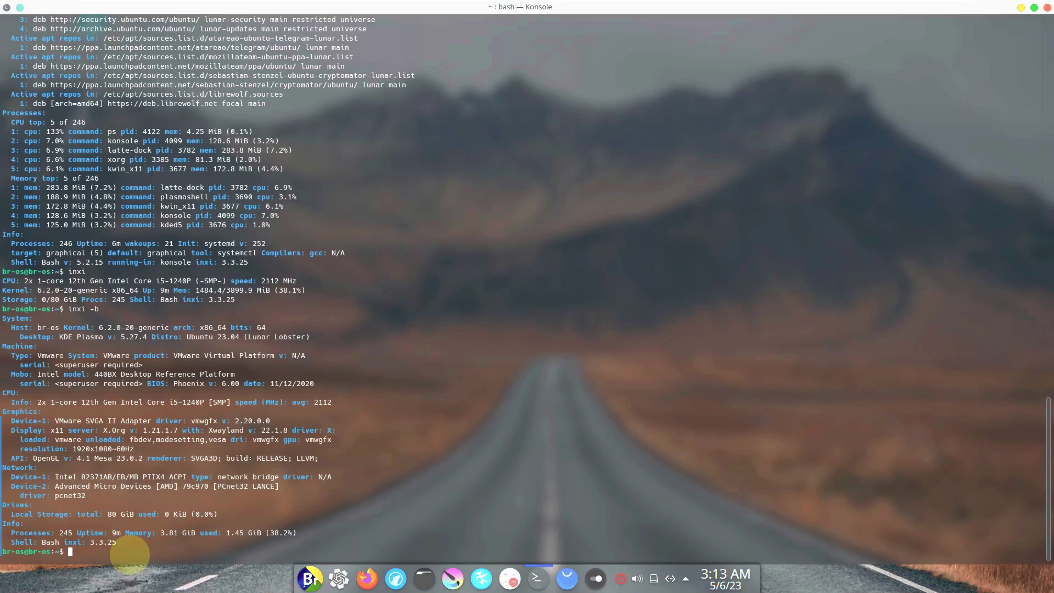
{"action": "type", "text": "xi -G"}
{"action": "key", "text": "Return"}
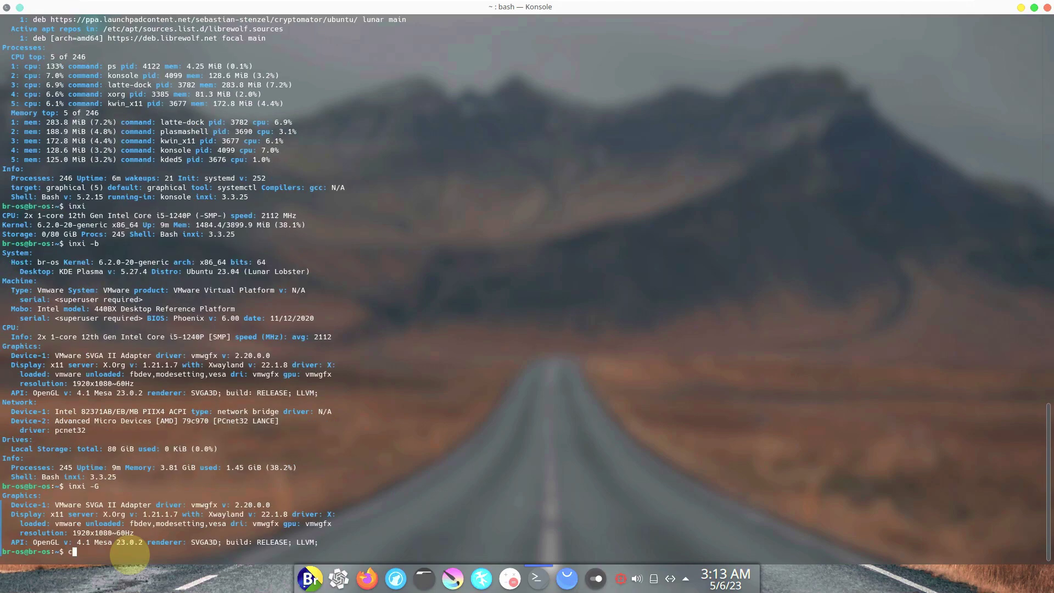
Step: Print the distribution identification from /etc/issue with cat
{"action": "type", "text": "cat /etc/isuue"}
{"action": "key", "text": "Return"}
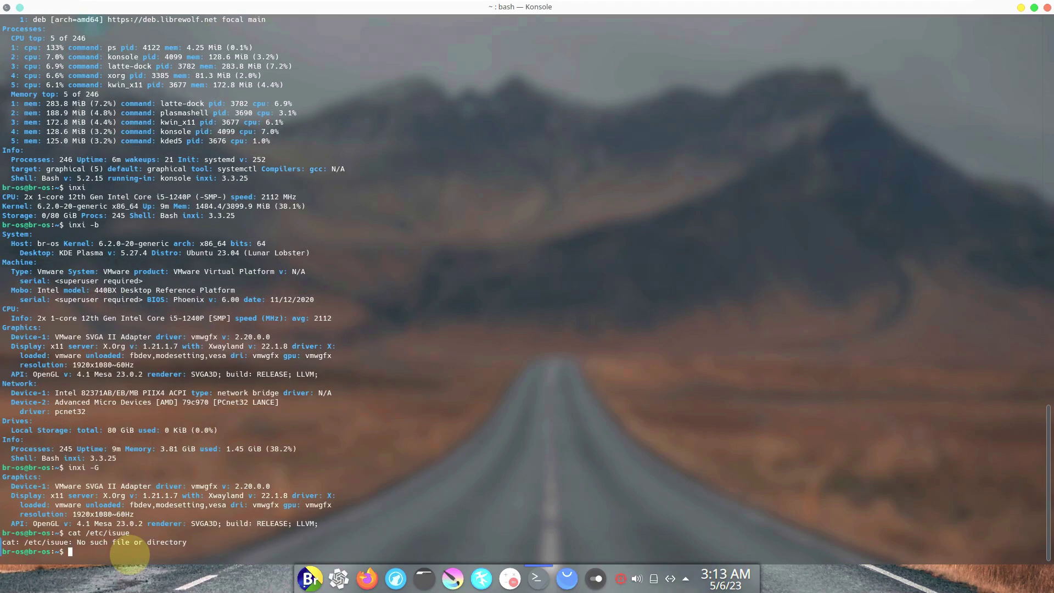
{"action": "type", "text": "cat /etc/issue"}
{"action": "key", "text": "Return"}
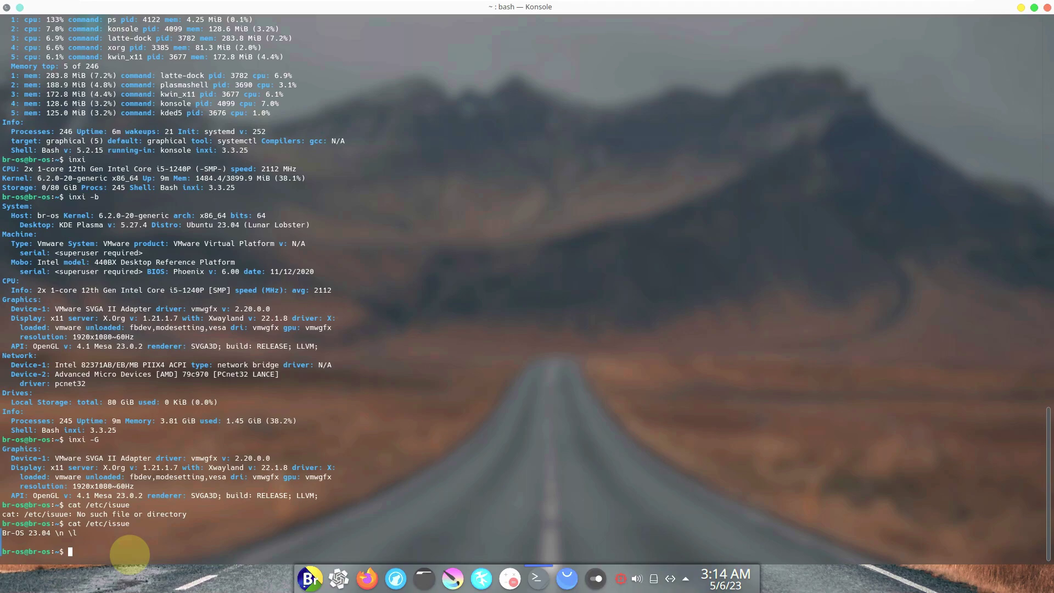
Step: Install the neofetch package with sudo apt install, accepting the additional packages, and run neofetch
{"action": "type", "text": "neofetch"}
{"action": "key", "text": "Return"}
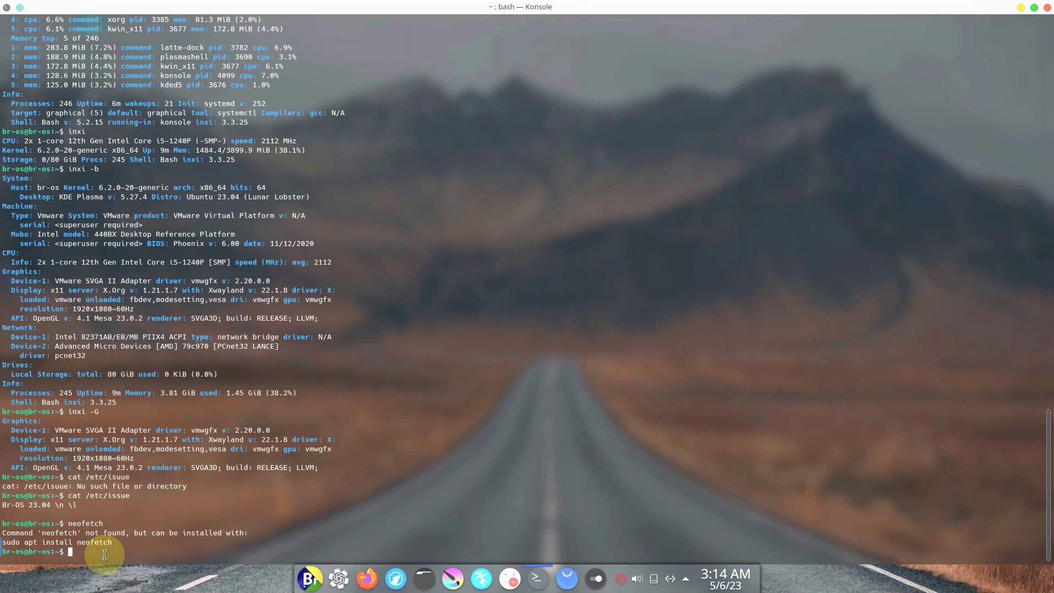
{"action": "type", "text": "sudo aptin"}
{"action": "type", "text": "install ne"}
{"action": "type", "text": "ofe"}
{"action": "type", "text": "tch"}
{"action": "key", "text": "Return"}
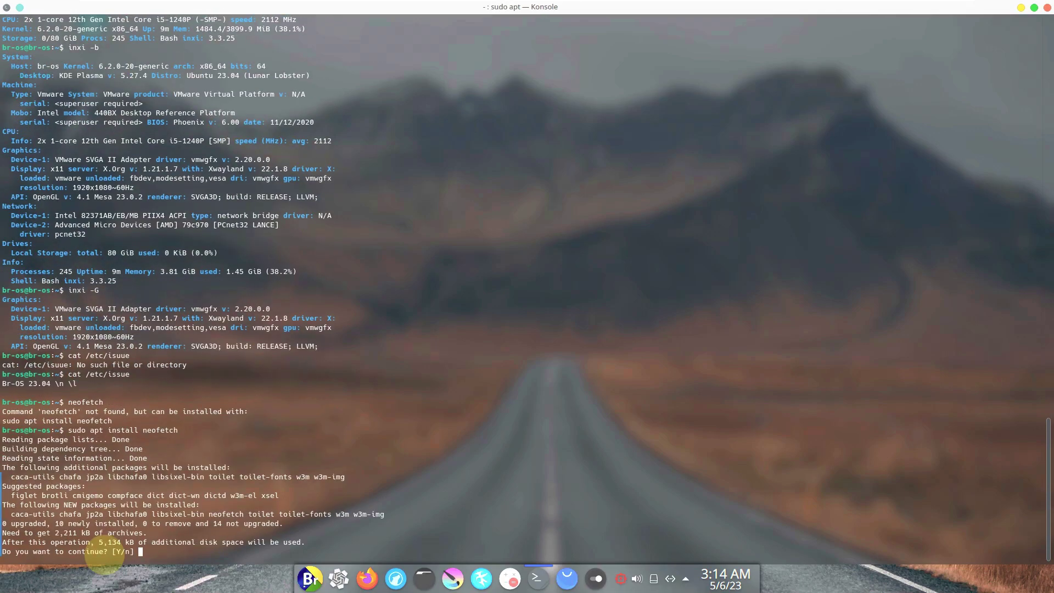
{"action": "key", "text": "Return"}
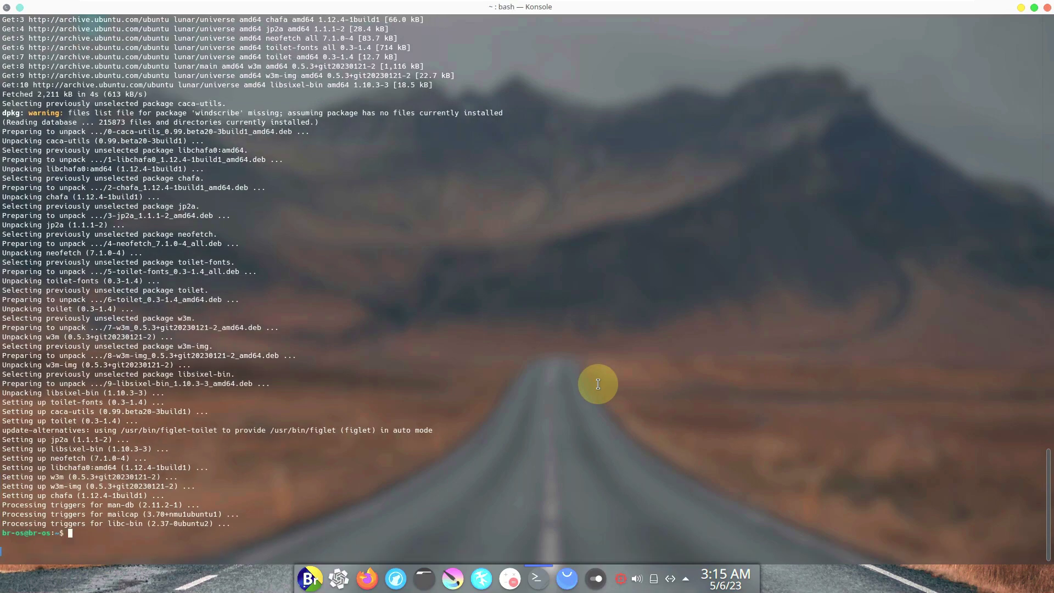
{"action": "type", "text": "neofetch"}
{"action": "key", "text": "Return"}
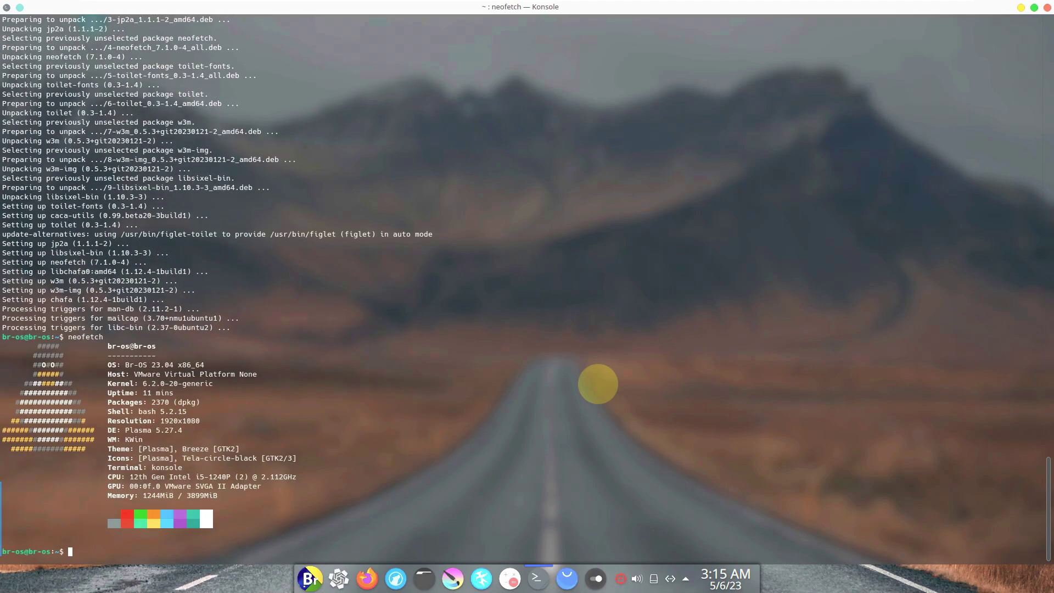
Step: Try the htop command and install the htop package with sudo apt install
{"action": "type", "text": "j"}
{"action": "key", "text": "BackSpace"}
{"action": "type", "text": "htop"}
{"action": "key", "text": "Return"}
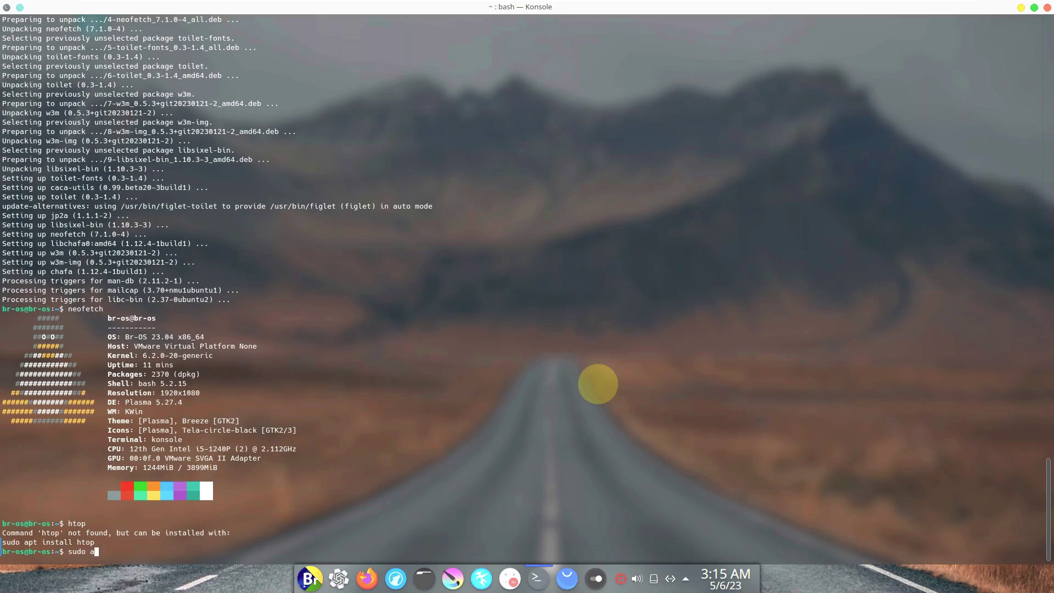
{"action": "type", "text": "sudo apt insta"}
{"action": "type", "text": "ll htop"}
{"action": "key", "text": "Return"}
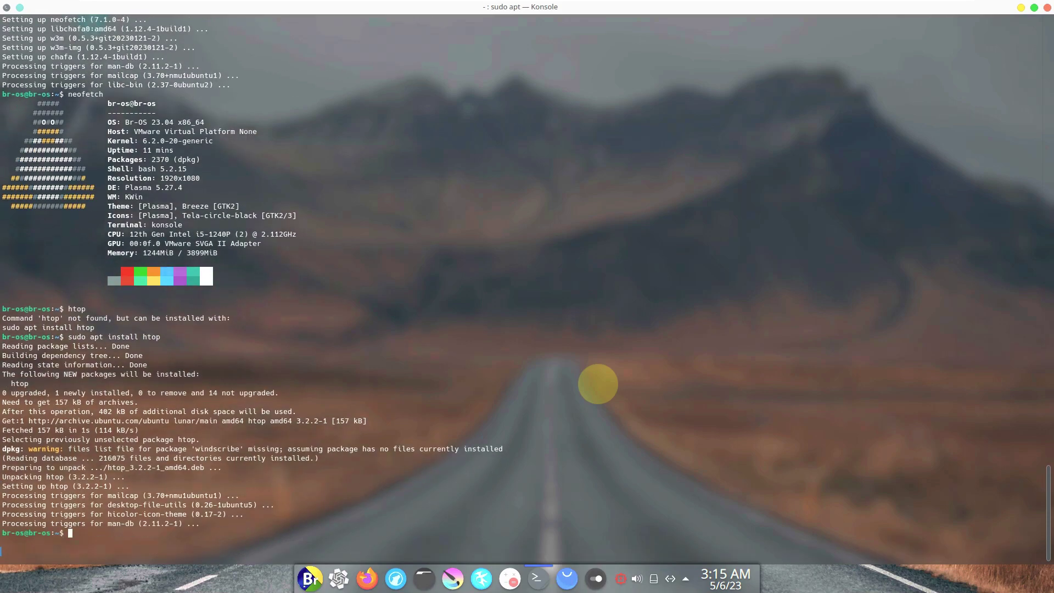
Step: Run htop to view the running processes and close the Konsole window
{"action": "type", "text": "htop"}
{"action": "key", "text": "Return"}
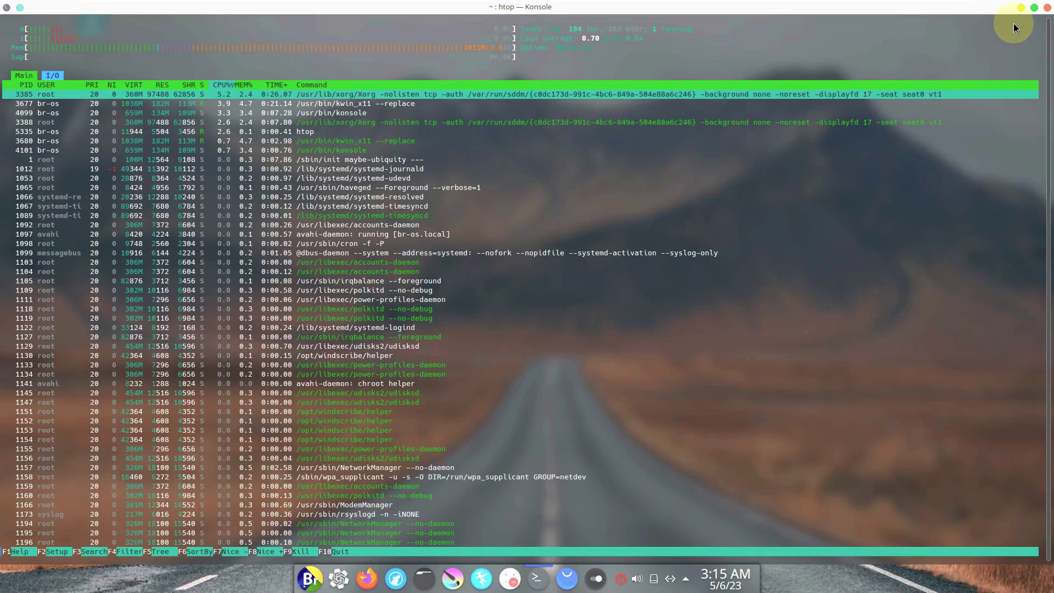
{"action": "left_click", "coordinate": [1047, 8]}
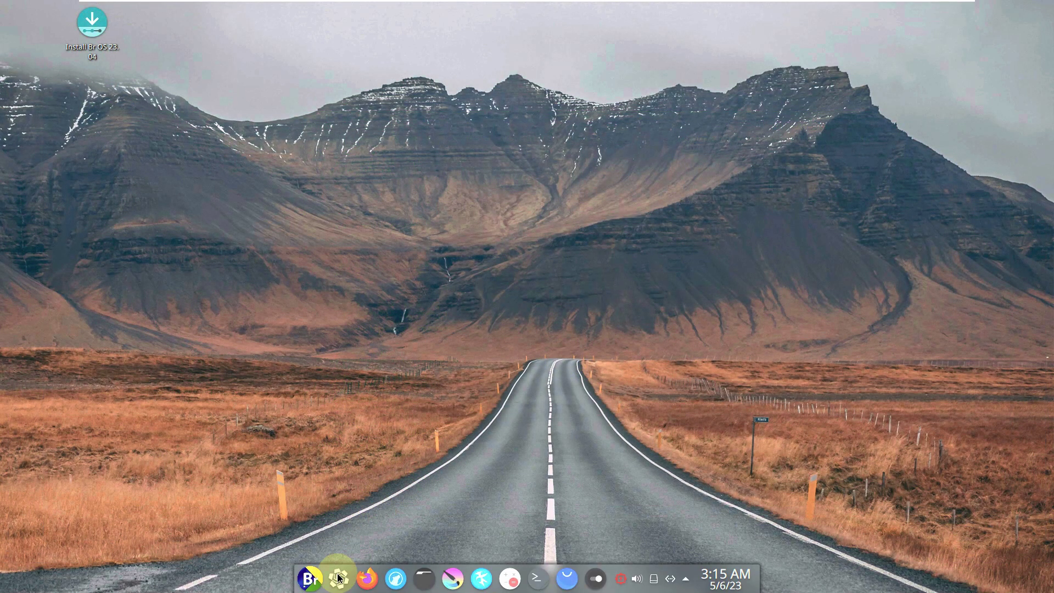
Step: Switch to Firefox and close the Mozilla privacy page, keeping the welcome page open
{"action": "left_click", "coordinate": [365, 578]}
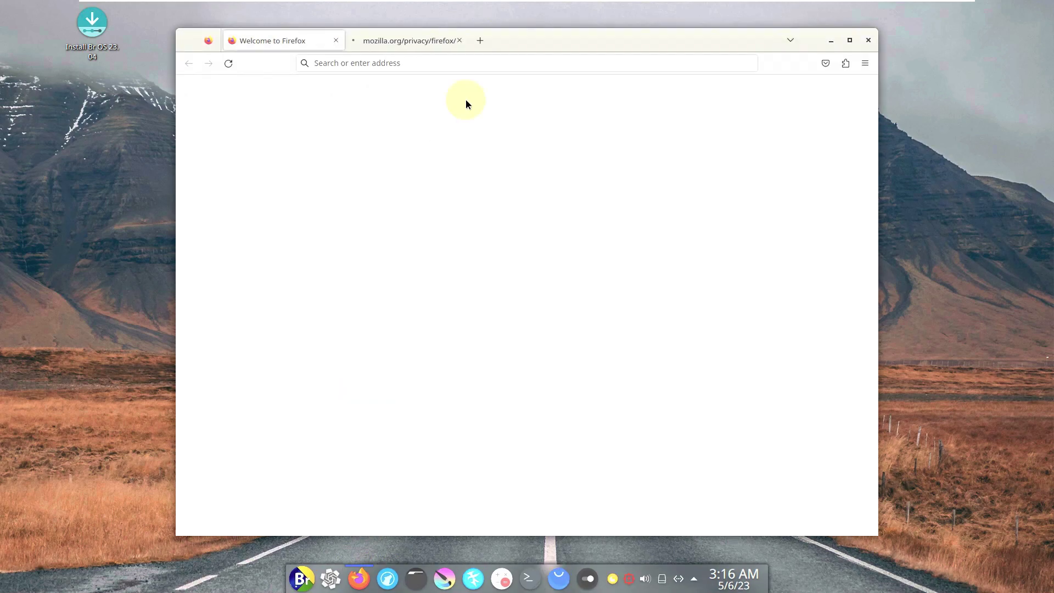
{"action": "left_click", "coordinate": [460, 41]}
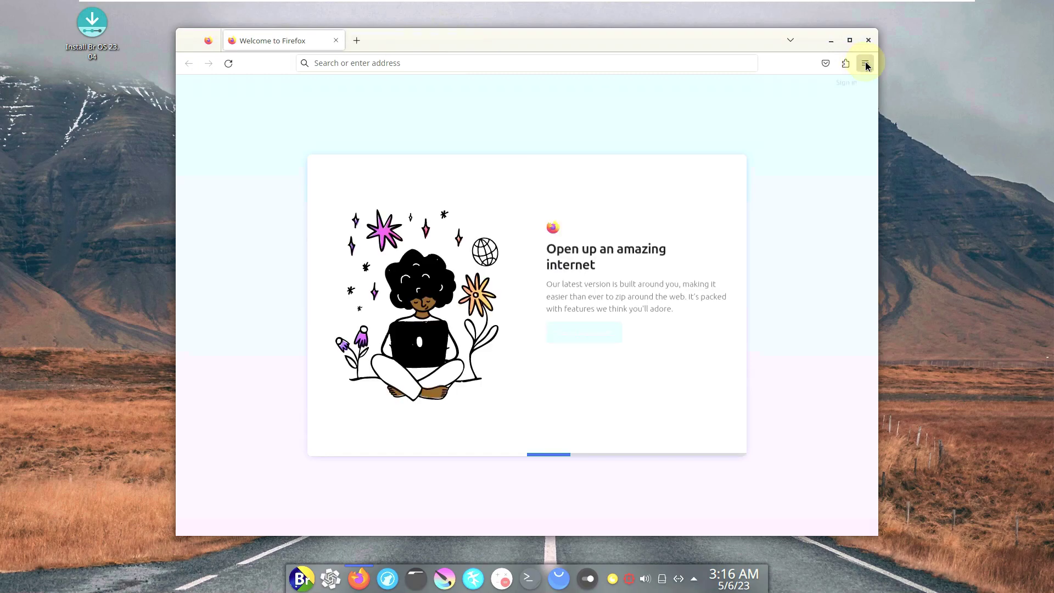
Step: View the About Firefox information, highlight the browser's major version number and close the About window
{"action": "left_click", "coordinate": [865, 63]}
{"action": "left_click", "coordinate": [771, 389]}
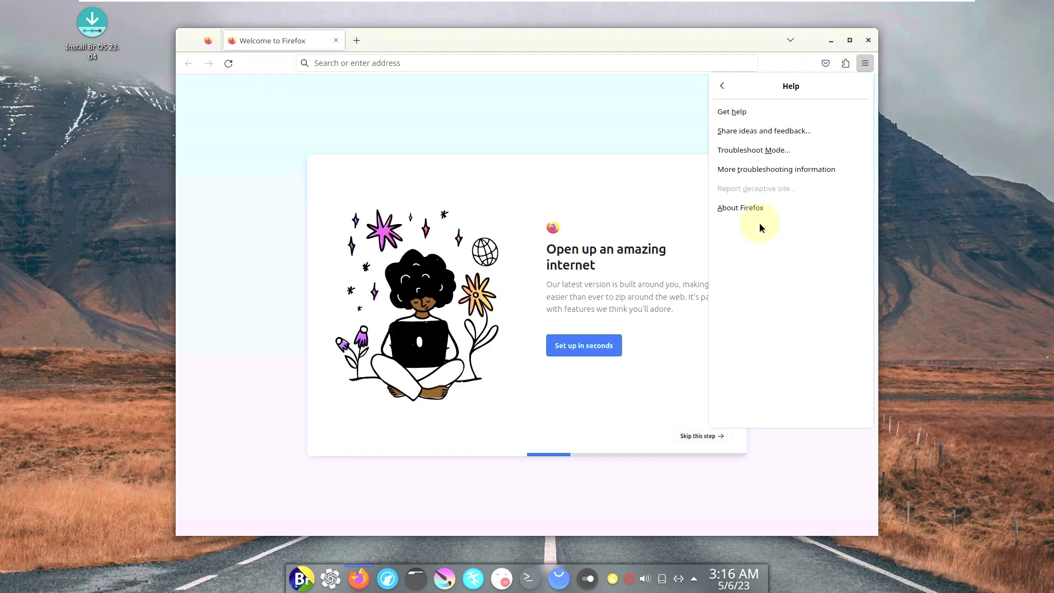
{"action": "left_click", "coordinate": [756, 203]}
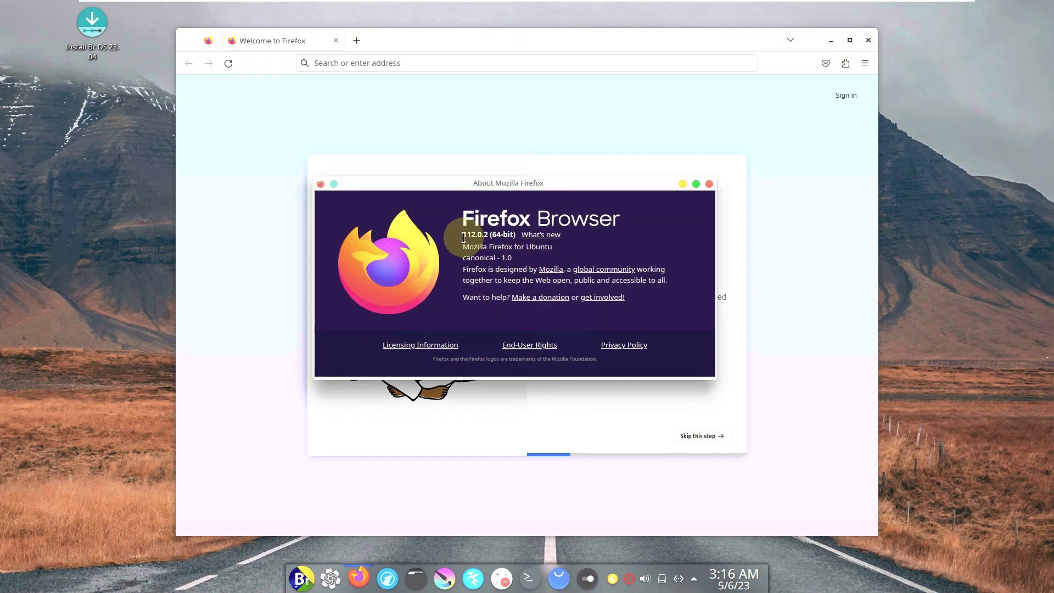
{"action": "left_click_drag", "start_coordinate": [462, 234], "coordinate": [476, 235]}
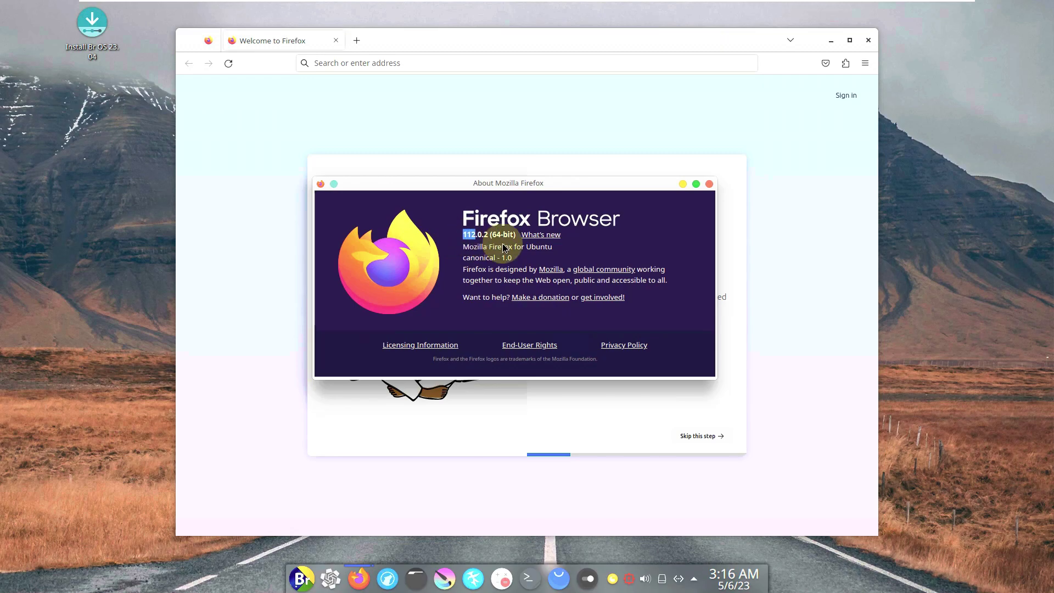
{"action": "left_click", "coordinate": [710, 183]}
Step: Search the web for "br os linux" and open the translated SourceForge page for Br OS
{"action": "left_click", "coordinate": [577, 64]}
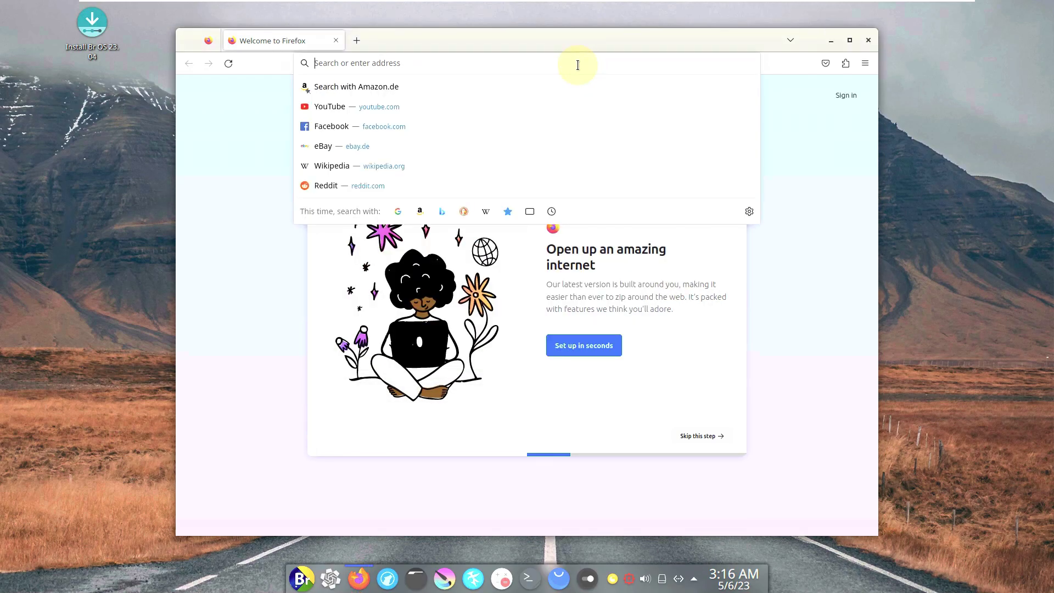
{"action": "type", "text": "br os"}
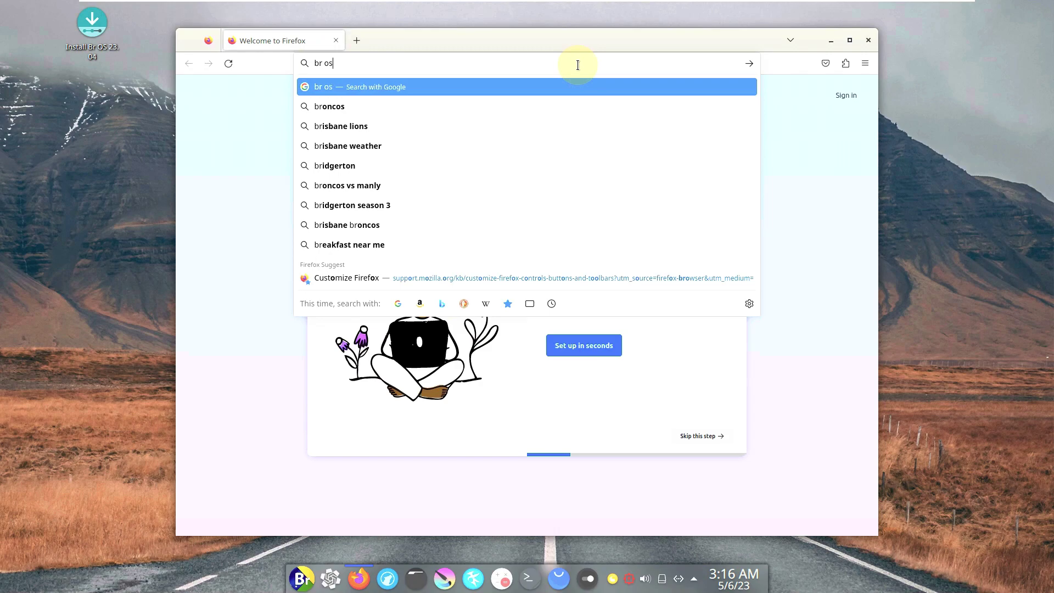
{"action": "type", "text": " linux"}
{"action": "key", "text": "Return"}
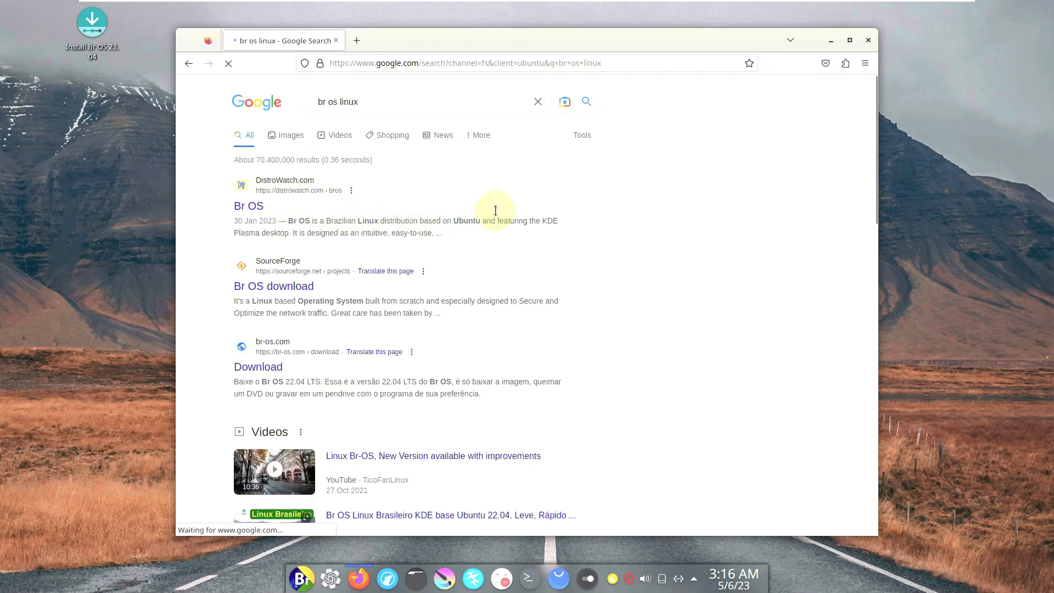
{"action": "left_click", "coordinate": [384, 272]}
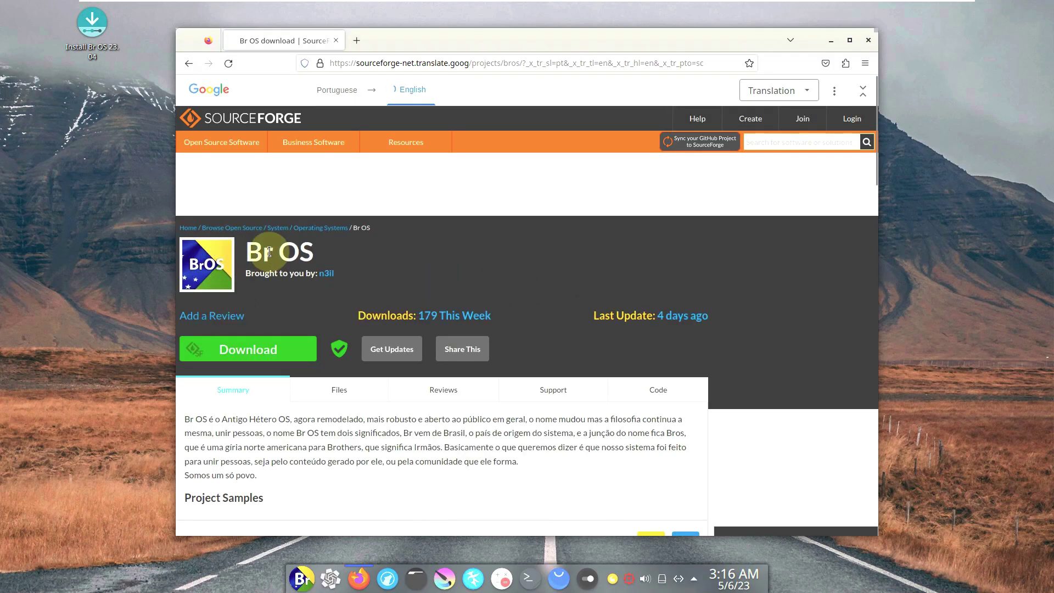
Step: Look through the Br OS project page and open its Br OS Web Site link in a new tab
{"action": "scroll", "coordinate": [293, 269], "scroll_direction": "down", "scroll_amount": 3}
{"action": "scroll", "coordinate": [322, 284], "scroll_direction": "down", "scroll_amount": 3}
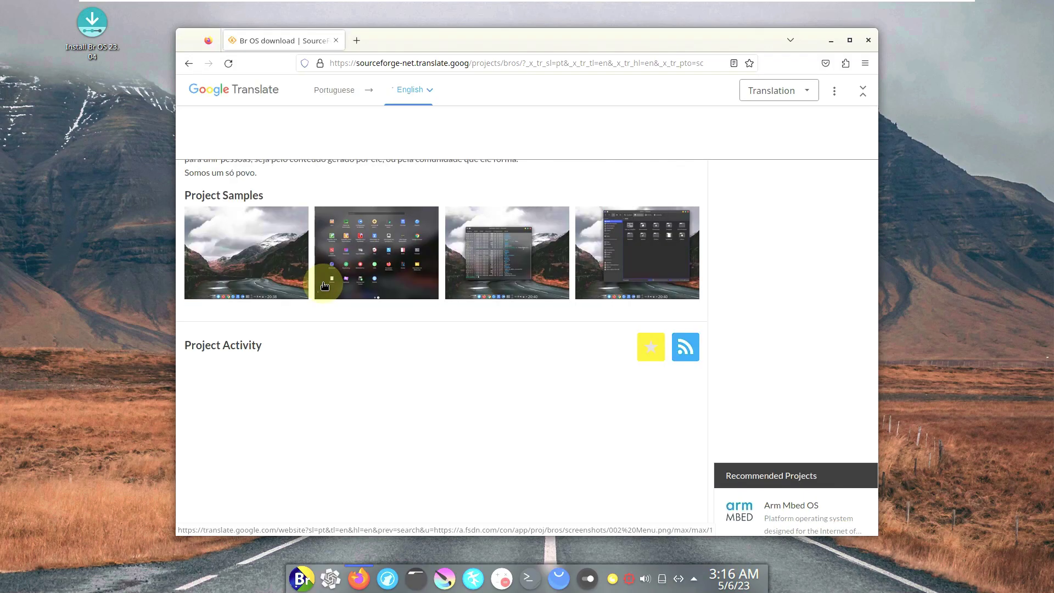
{"action": "scroll", "coordinate": [380, 314], "scroll_direction": "down", "scroll_amount": 3}
{"action": "scroll", "coordinate": [380, 315], "scroll_direction": "down", "scroll_amount": 2}
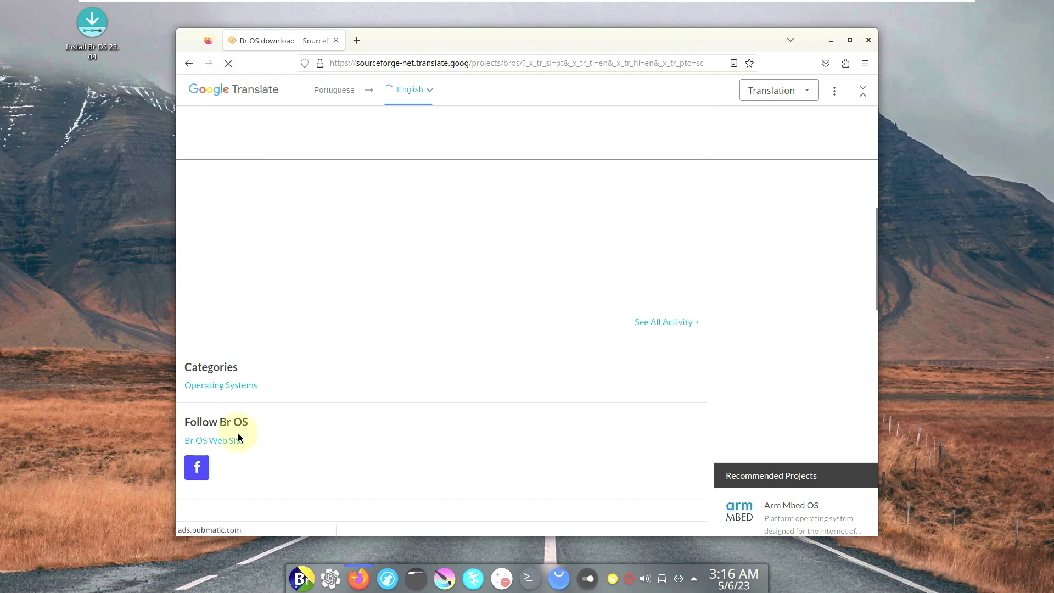
{"action": "scroll", "coordinate": [229, 437], "scroll_direction": "down", "scroll_amount": 1}
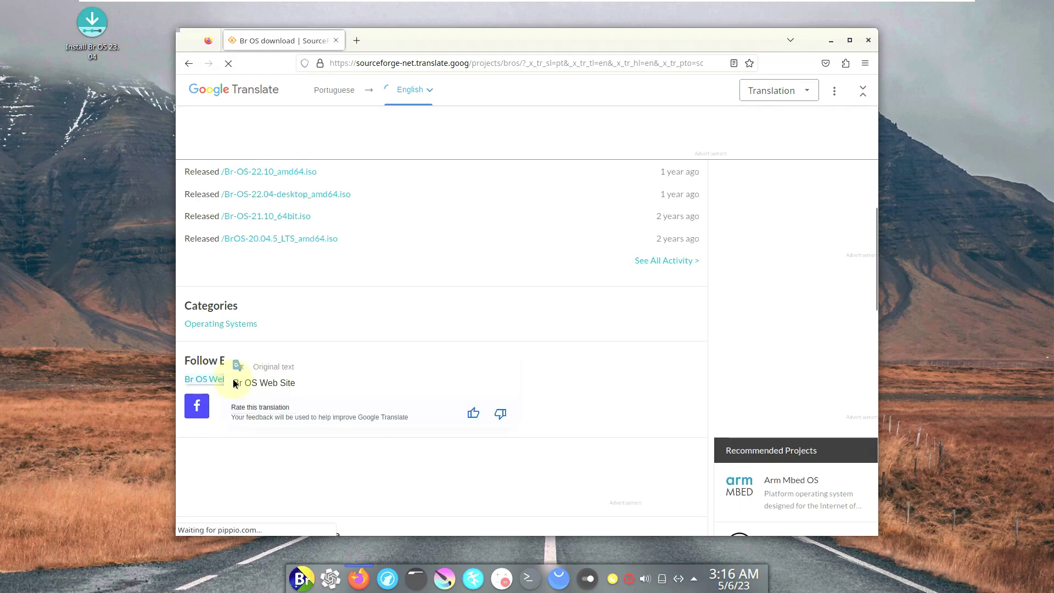
{"action": "right_click", "coordinate": [233, 381]}
{"action": "key", "text": "Escape"}
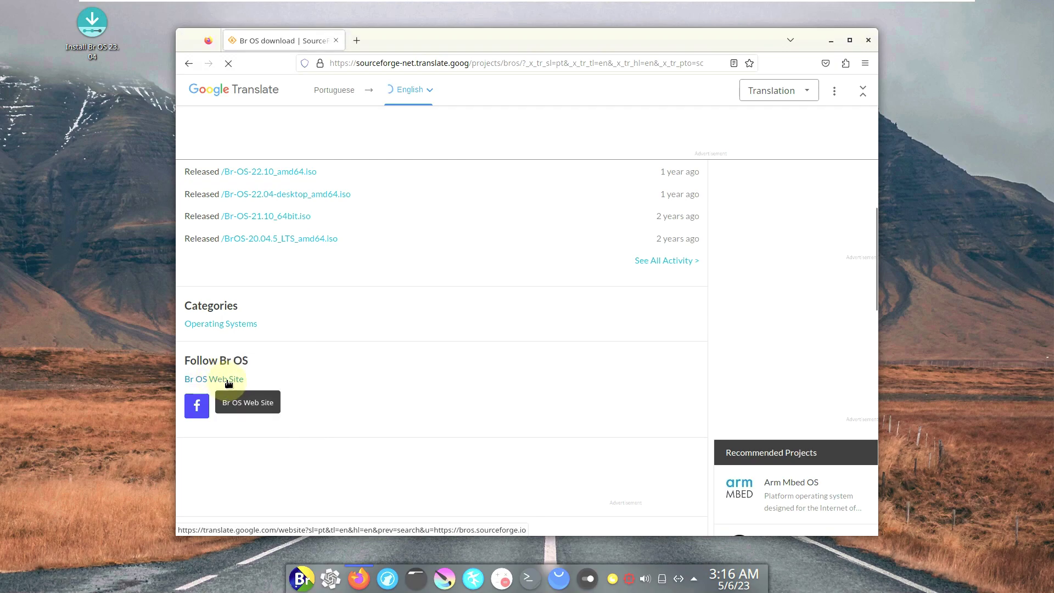
{"action": "mouse_move", "coordinate": [218, 381]}
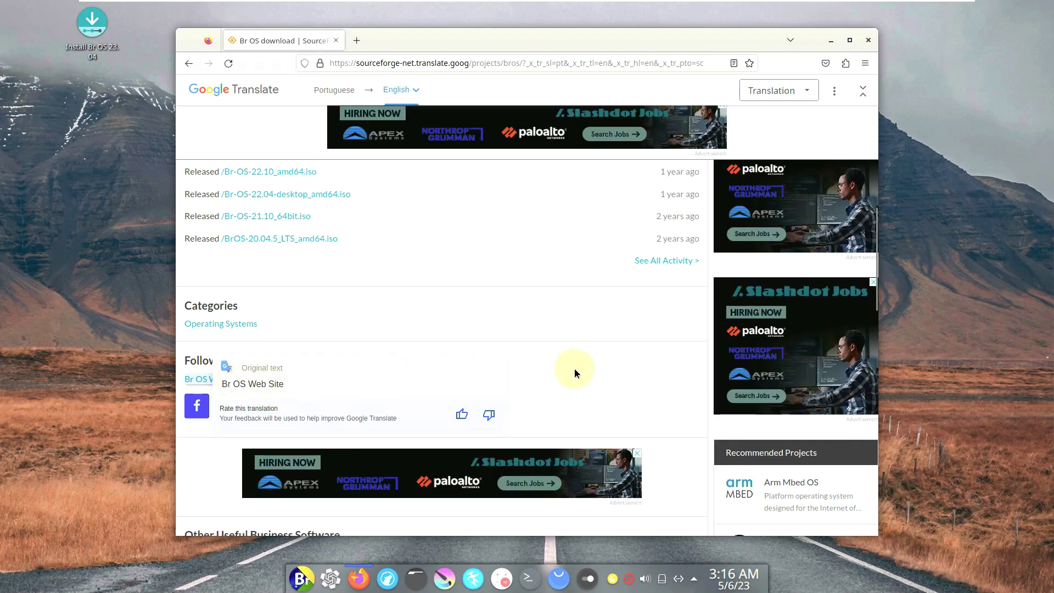
{"action": "right_click", "coordinate": [228, 379]}
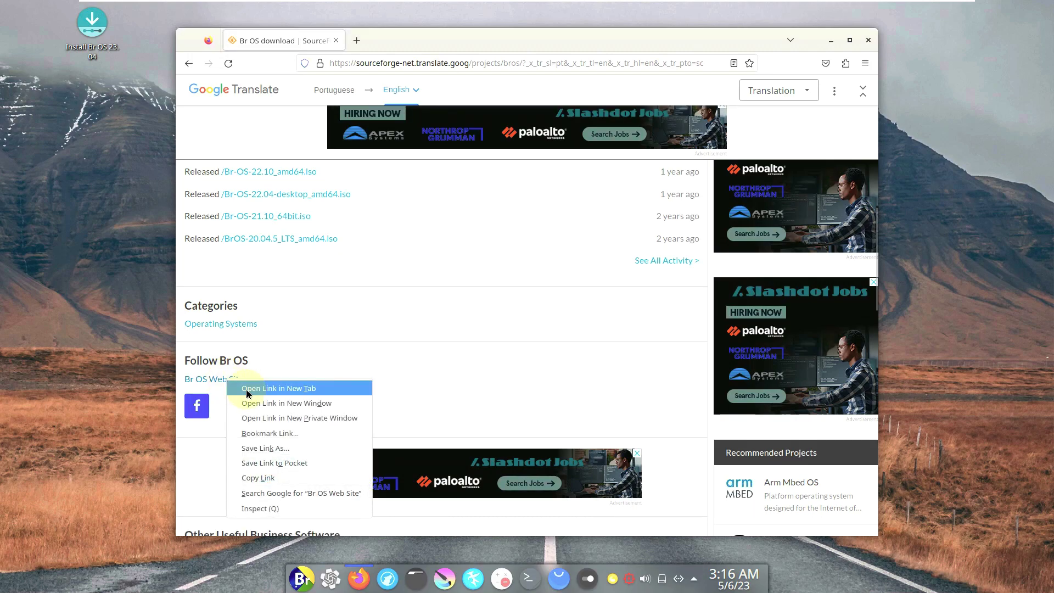
{"action": "left_click", "coordinate": [242, 389]}
{"action": "left_click", "coordinate": [403, 41]}
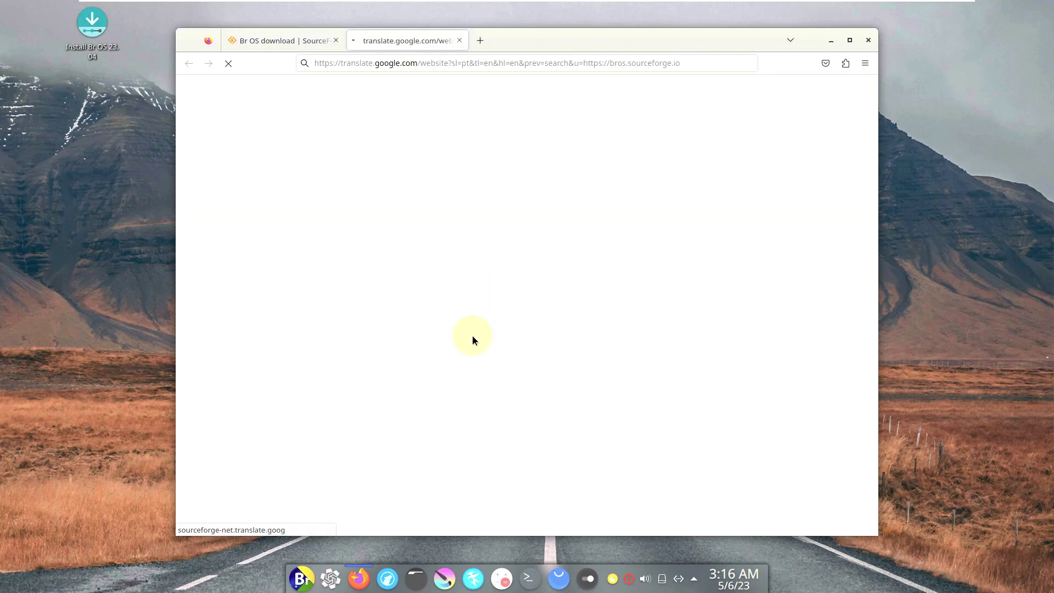
Step: View the project's Files list, closing the extra tab, and highlight the file size of br-os-23.04-desktop-amd64.iso
{"action": "left_click", "coordinate": [264, 38]}
{"action": "scroll", "coordinate": [407, 285], "scroll_direction": "up", "scroll_amount": 10}
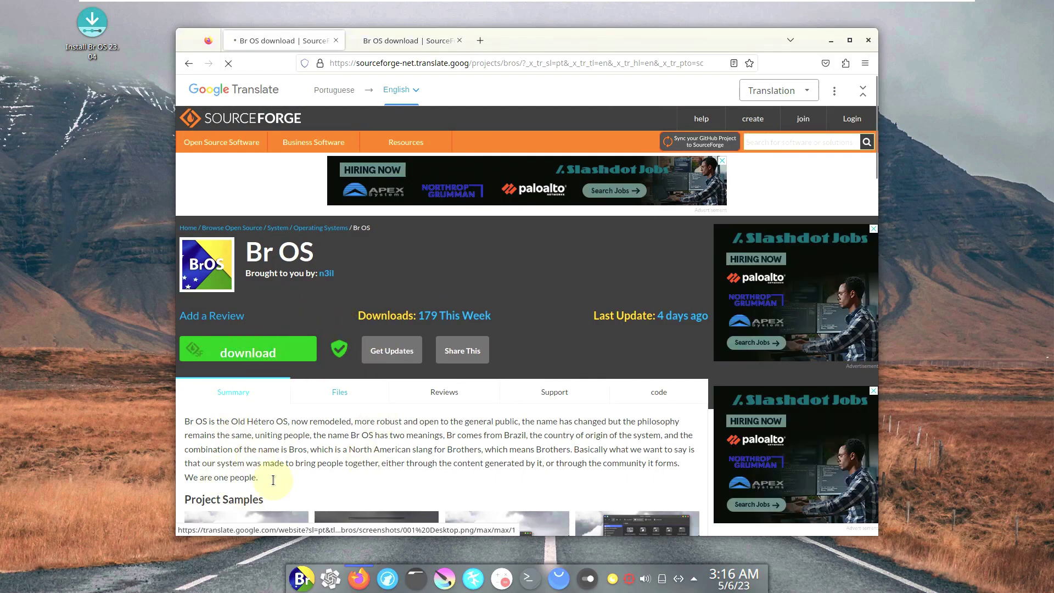
{"action": "left_click", "coordinate": [320, 392]}
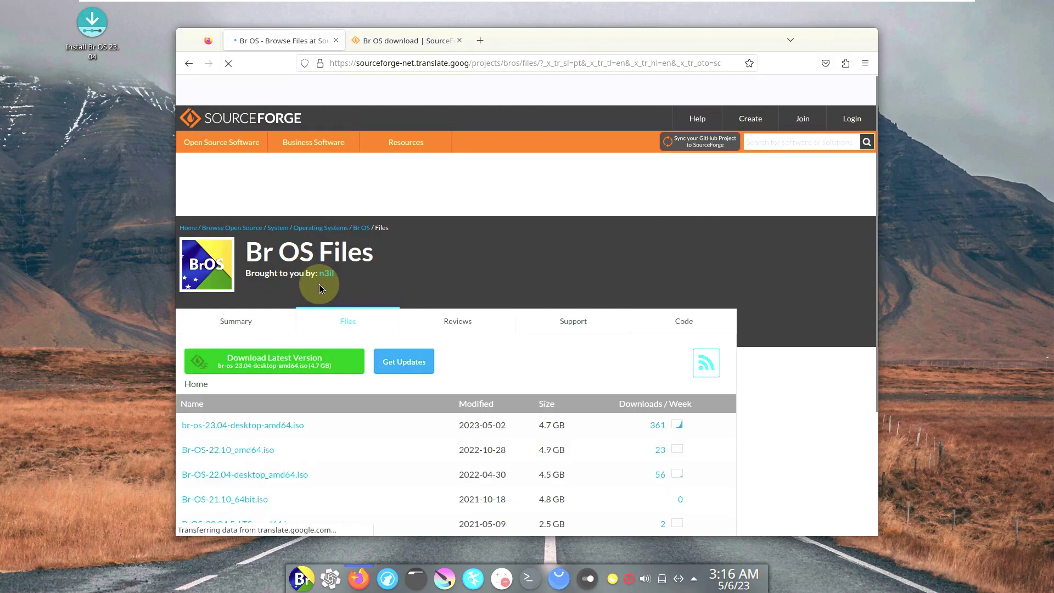
{"action": "left_click", "coordinate": [407, 47]}
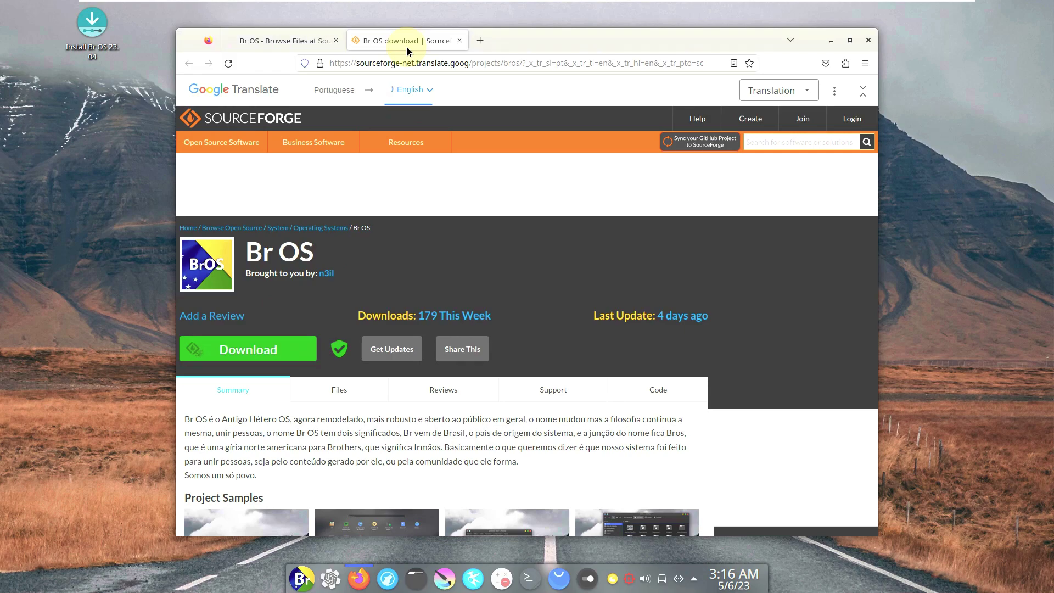
{"action": "left_click", "coordinate": [460, 40]}
{"action": "scroll", "coordinate": [441, 356], "scroll_direction": "down", "scroll_amount": 3}
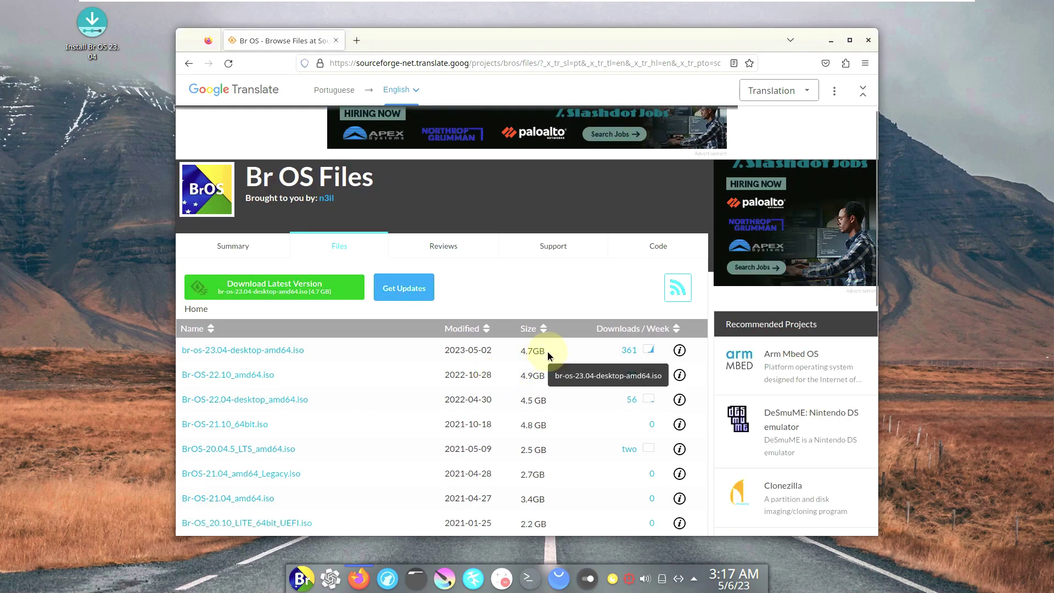
{"action": "left_click_drag", "start_coordinate": [547, 352], "coordinate": [522, 350]}
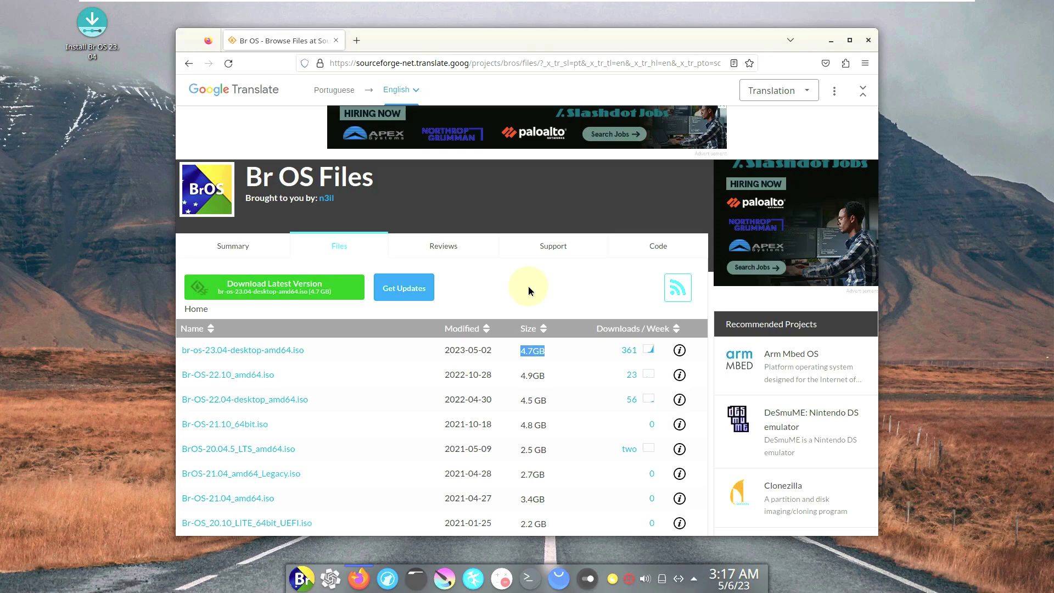
Step: Start downloading br-os-23.04-desktop-amd64.iso, cancel the download and close Firefox
{"action": "left_click", "coordinate": [268, 352]}
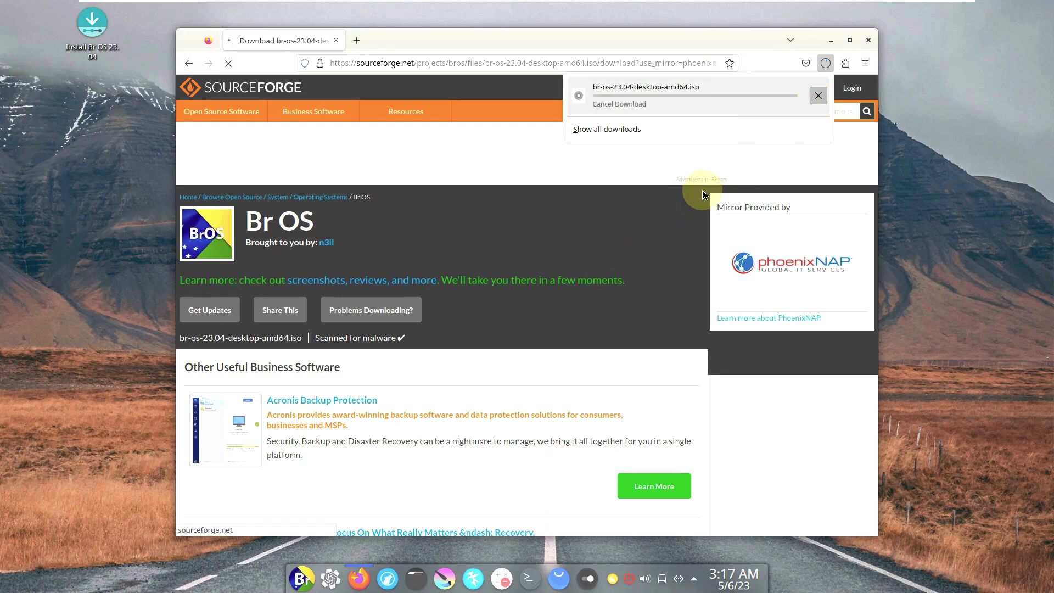
{"action": "left_click", "coordinate": [817, 95]}
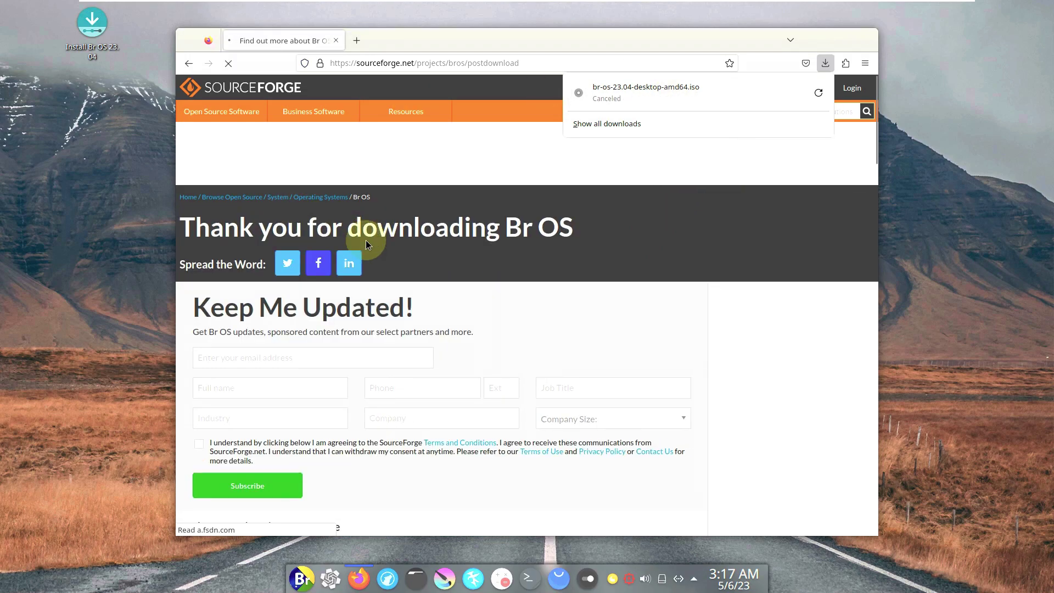
{"action": "left_click", "coordinate": [865, 45]}
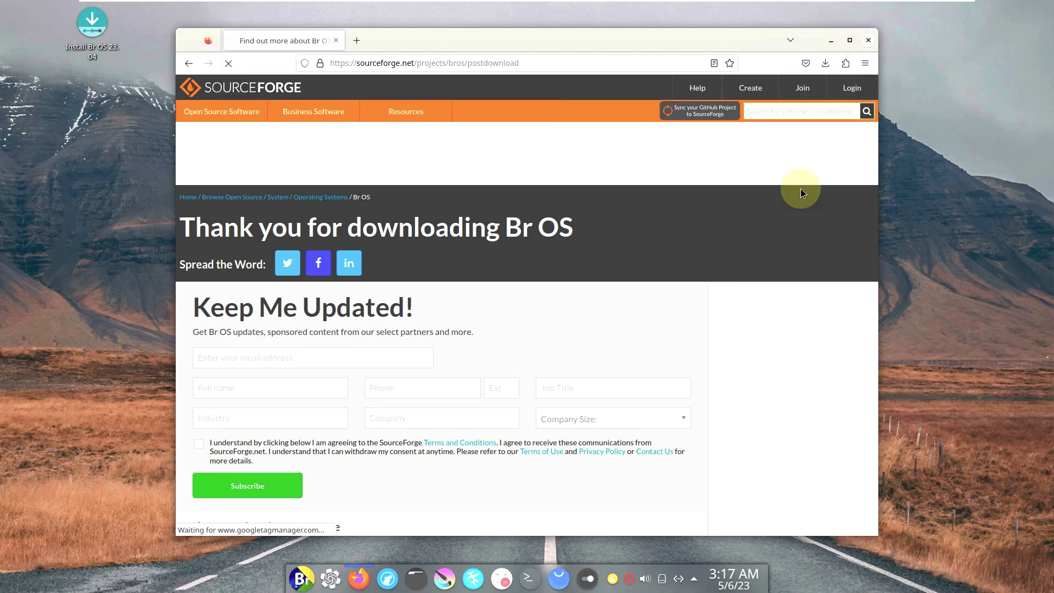
{"action": "key", "text": "alt+F4"}
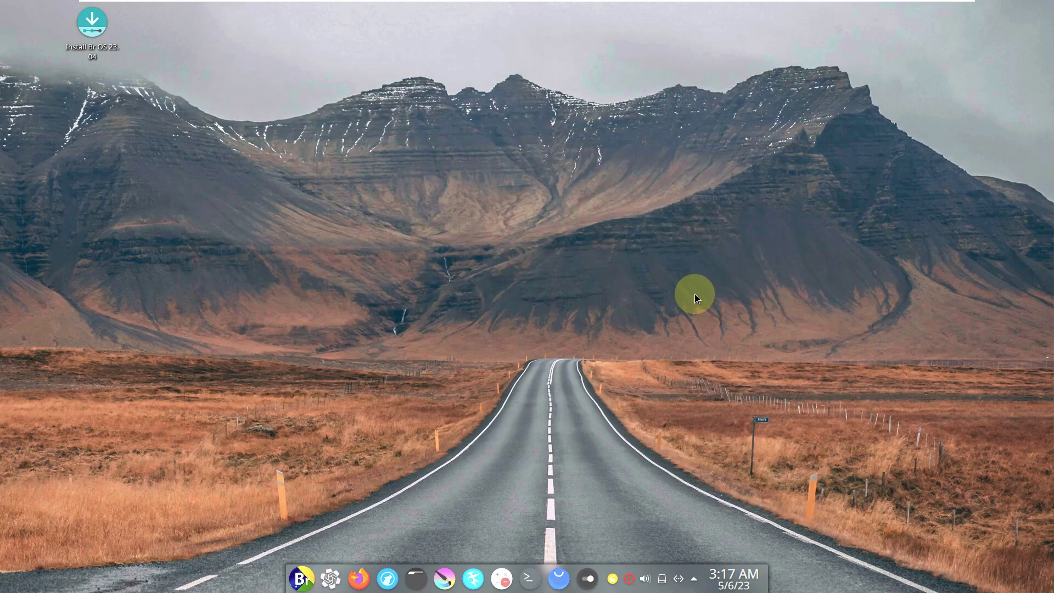
Step: Launch the Br-OS 23.04 installer from the desktop
{"action": "left_click", "coordinate": [301, 578]}
{"action": "left_click", "coordinate": [264, 174]}
{"action": "double_click", "coordinate": [92, 25]}
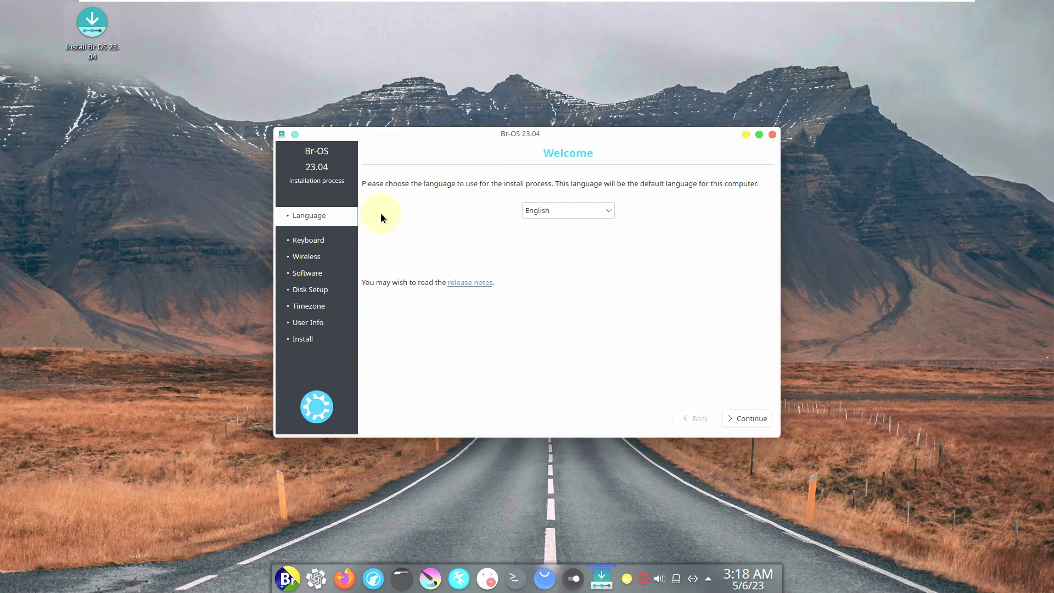
Step: Browse the installer's available languages, keep English and continue to the keyboard settings
{"action": "left_click", "coordinate": [599, 212]}
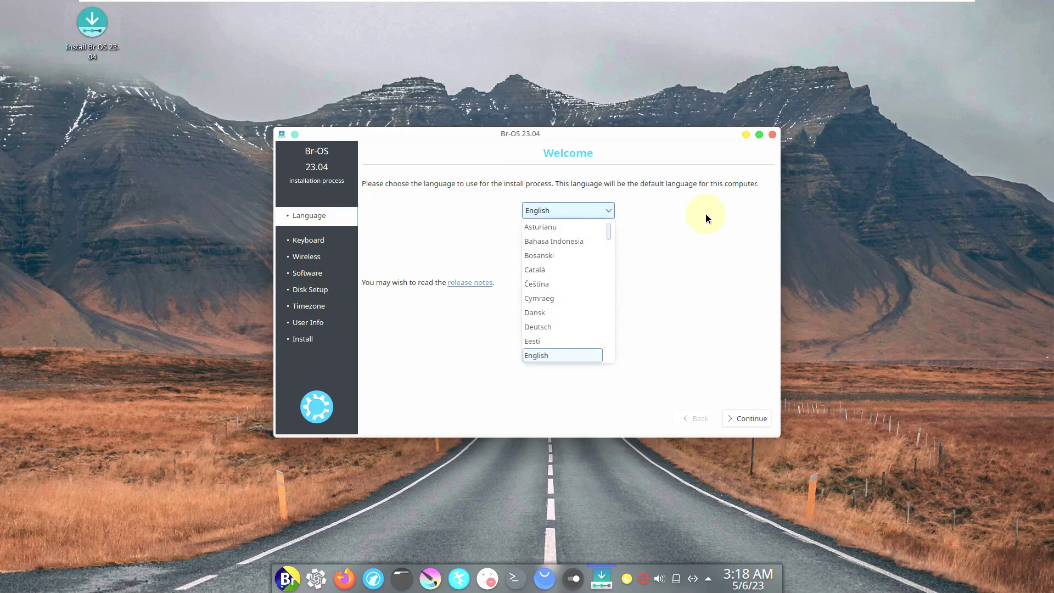
{"action": "scroll", "coordinate": [609, 242], "scroll_direction": "down", "scroll_amount": 5}
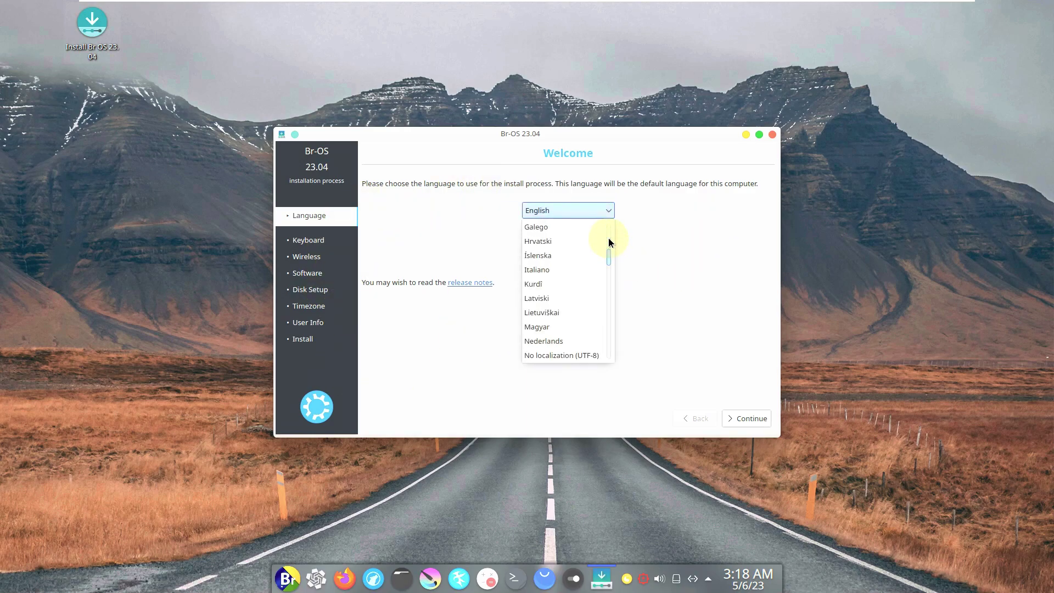
{"action": "scroll", "coordinate": [610, 242], "scroll_direction": "up", "scroll_amount": 5}
{"action": "left_click", "coordinate": [694, 257]}
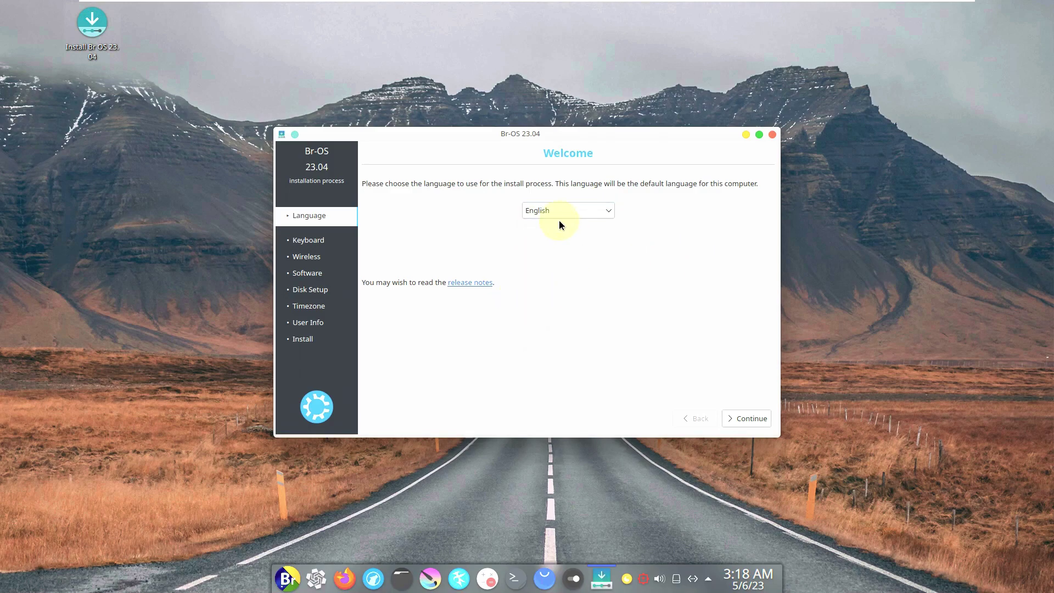
{"action": "left_click", "coordinate": [594, 215]}
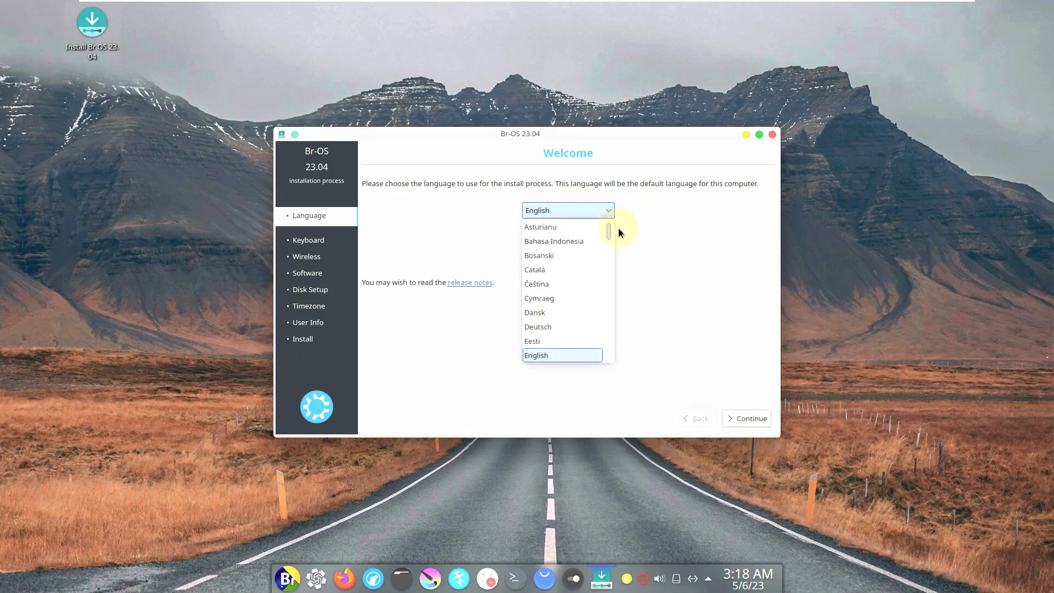
{"action": "mouse_move", "coordinate": [610, 232]}
{"action": "left_mouse_down"}
{"action": "mouse_move", "coordinate": [602, 337]}
{"action": "mouse_move", "coordinate": [615, 219]}
{"action": "left_mouse_up"}
{"action": "left_click", "coordinate": [686, 258]}
{"action": "left_click", "coordinate": [746, 419]}
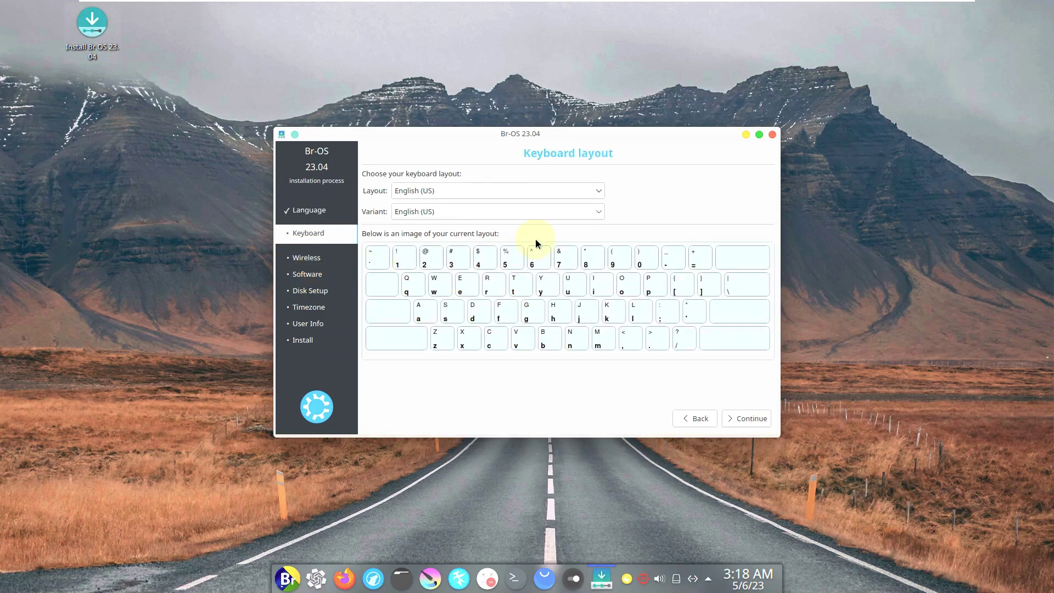
Step: Review the keyboard layout and variant choices, keep English (US) for both and continue
{"action": "left_click", "coordinate": [535, 193]}
{"action": "left_click", "coordinate": [672, 173]}
{"action": "left_click", "coordinate": [573, 214]}
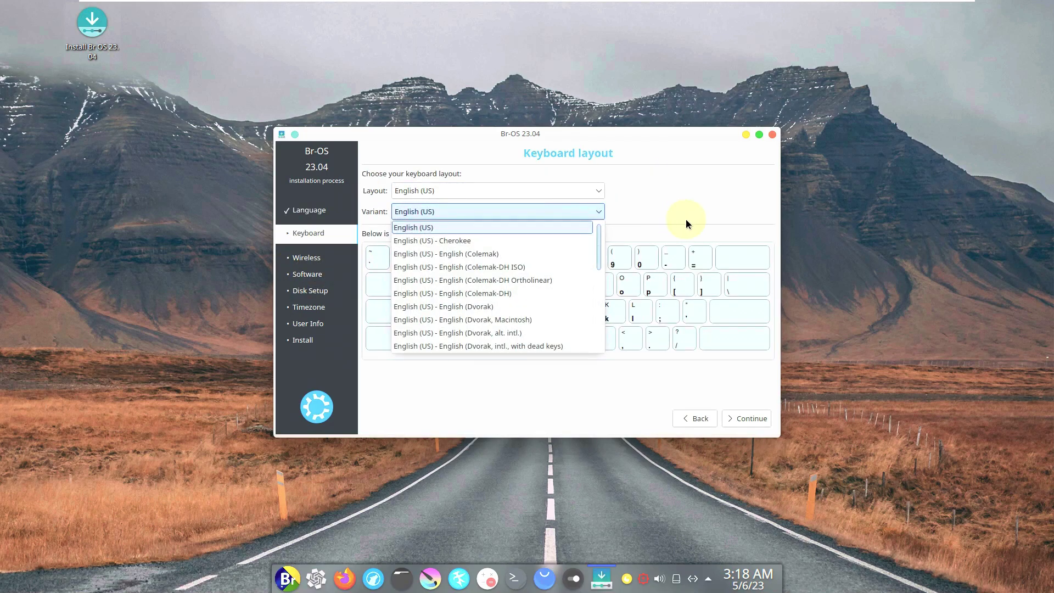
{"action": "left_click", "coordinate": [375, 199]}
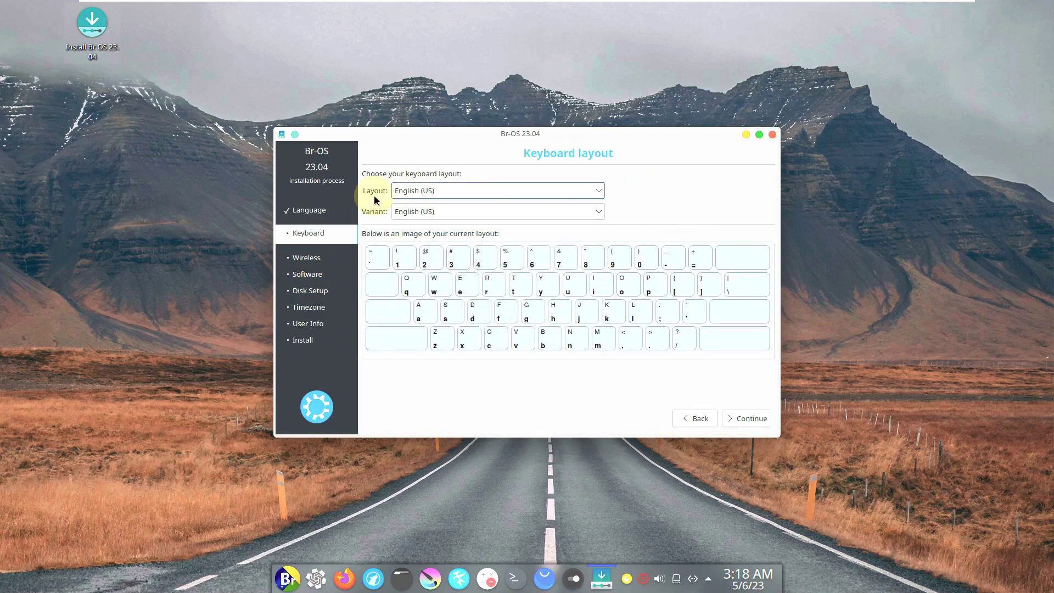
{"action": "left_click", "coordinate": [746, 418]}
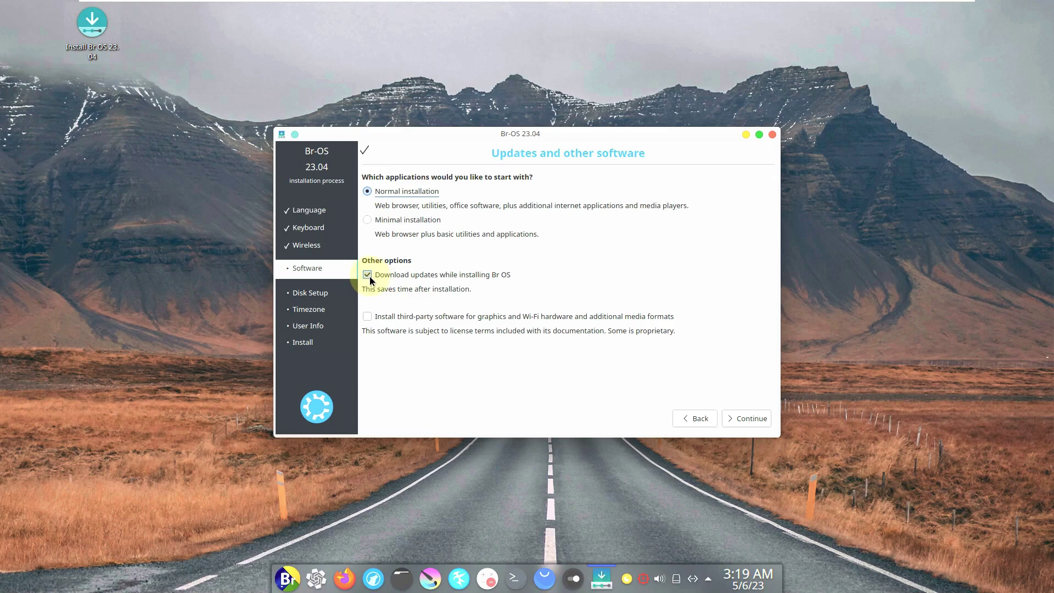
Step: Enable third-party software for graphics, Wi-Fi hardware and additional media formats alongside the normal installation, and continue
{"action": "left_click", "coordinate": [386, 319]}
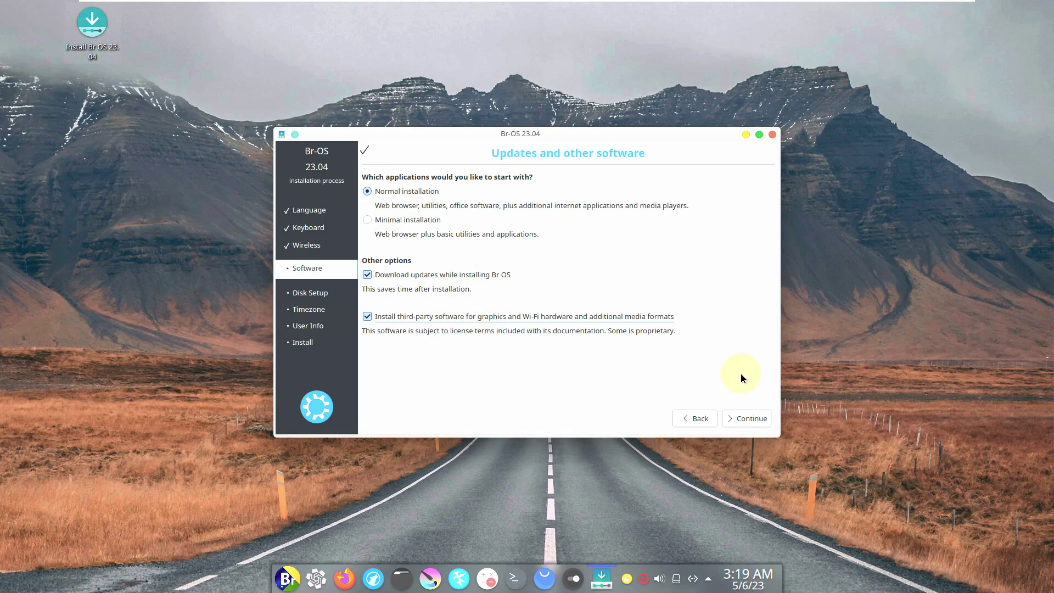
{"action": "left_click", "coordinate": [756, 418]}
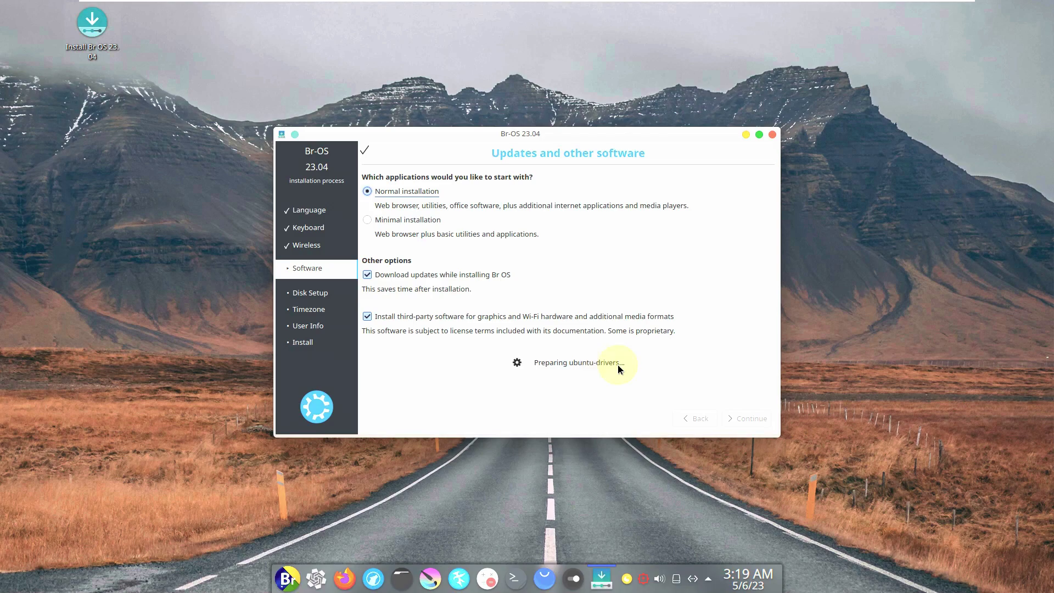
{"action": "left_click", "coordinate": [808, 549]}
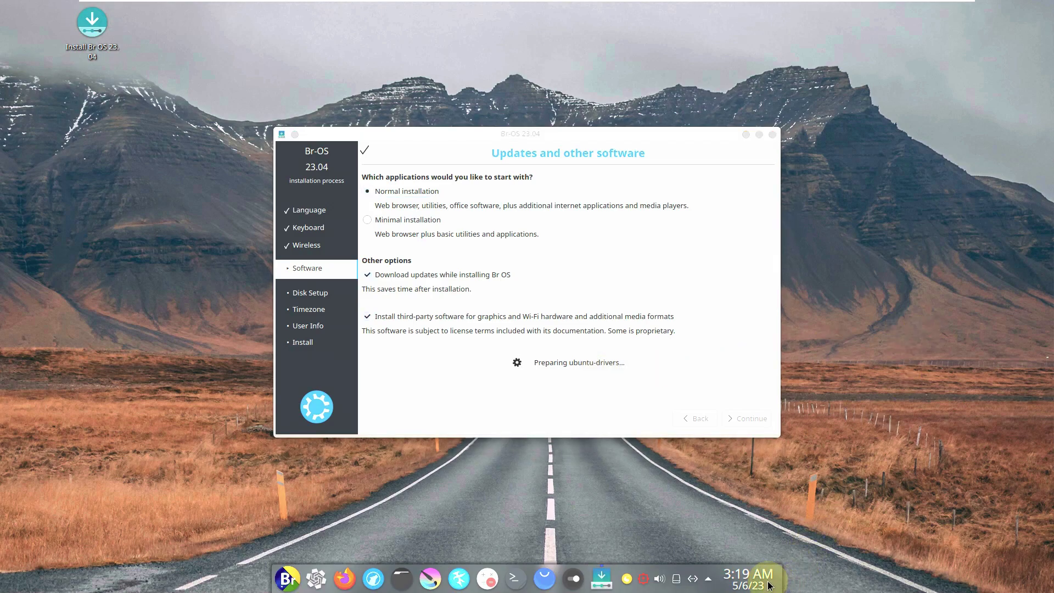
Step: View the clock's calendar and the Status and Notifications popup while the installer prepares
{"action": "left_click", "coordinate": [768, 583]}
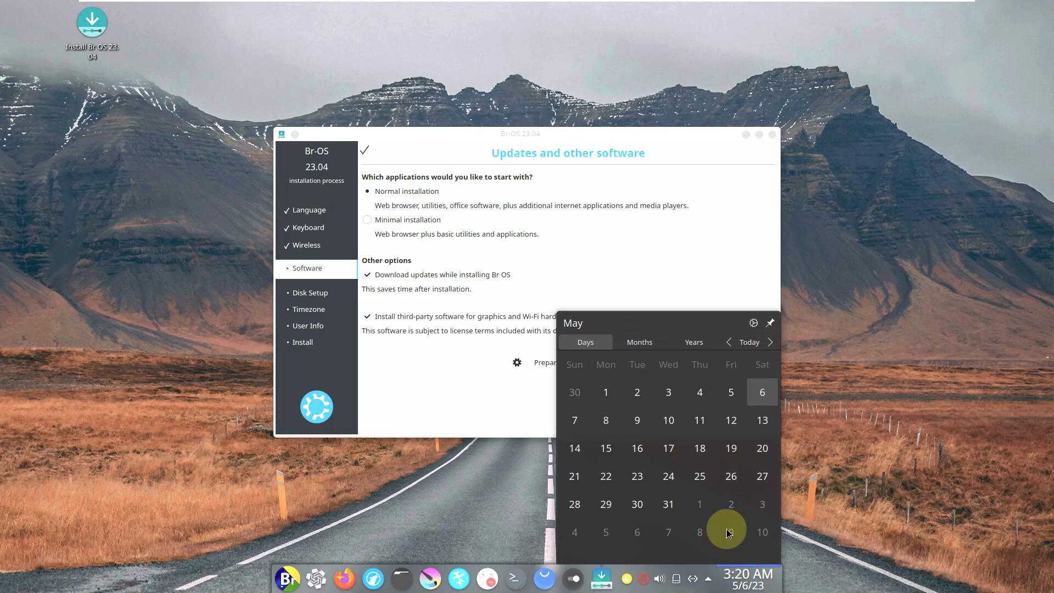
{"action": "left_click", "coordinate": [819, 511]}
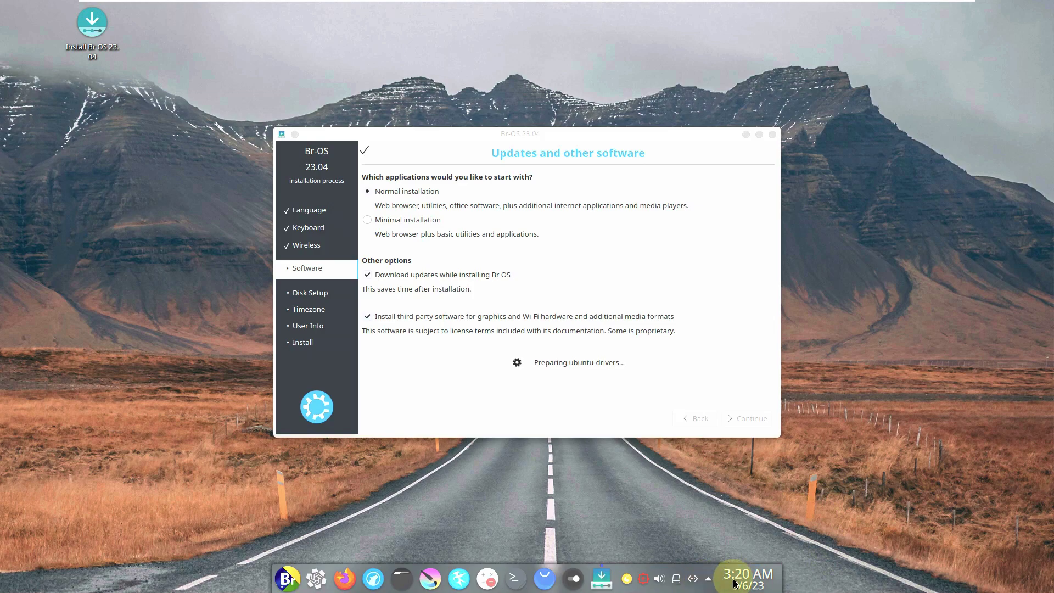
{"action": "left_click", "coordinate": [734, 583]}
{"action": "left_click", "coordinate": [708, 579]}
{"action": "left_click", "coordinate": [709, 579]}
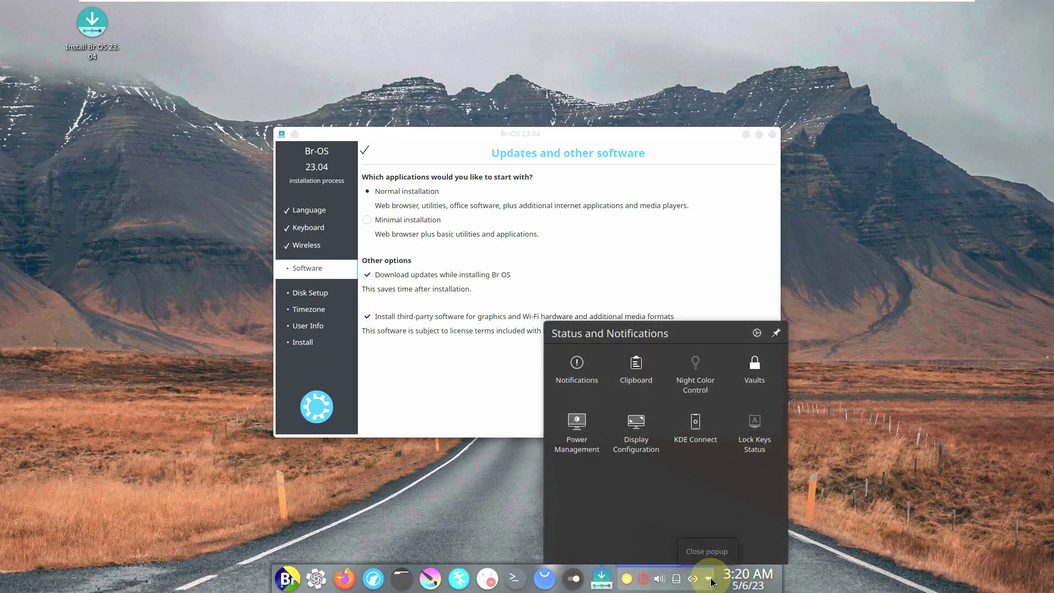
Step: Close the Status and Notifications popup and check the network item and the one beside it in the system tray
{"action": "left_click", "coordinate": [711, 580]}
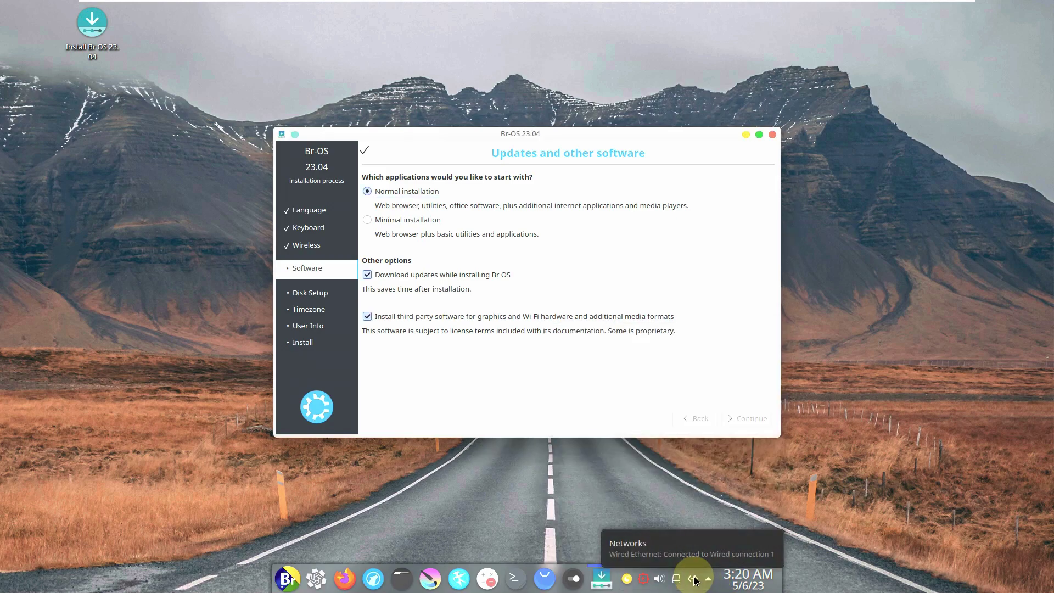
{"action": "left_click", "coordinate": [694, 579]}
{"action": "left_click", "coordinate": [691, 579]}
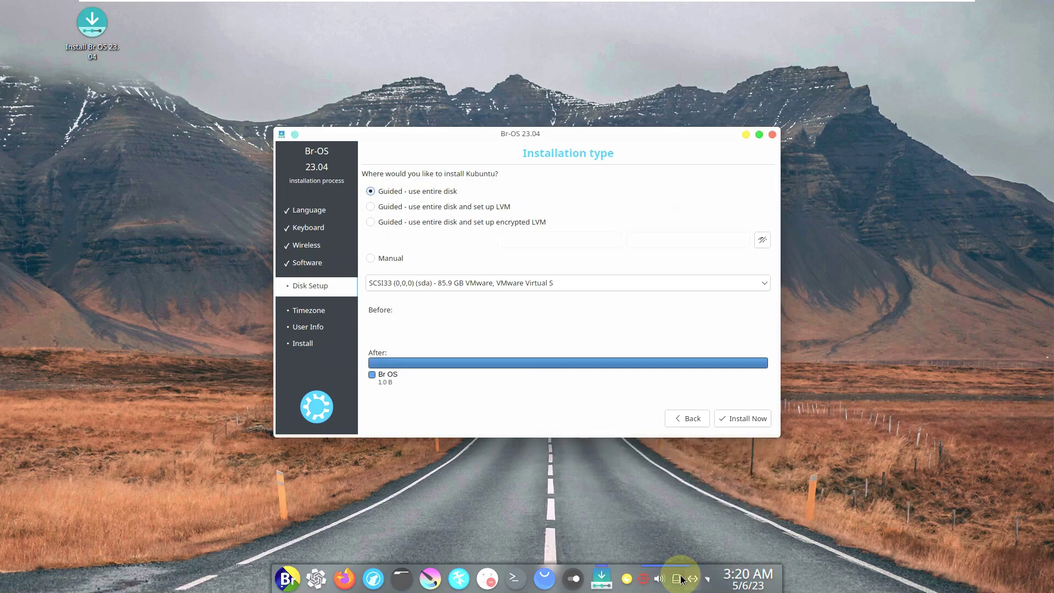
{"action": "left_click", "coordinate": [680, 580]}
{"action": "left_click", "coordinate": [677, 579]}
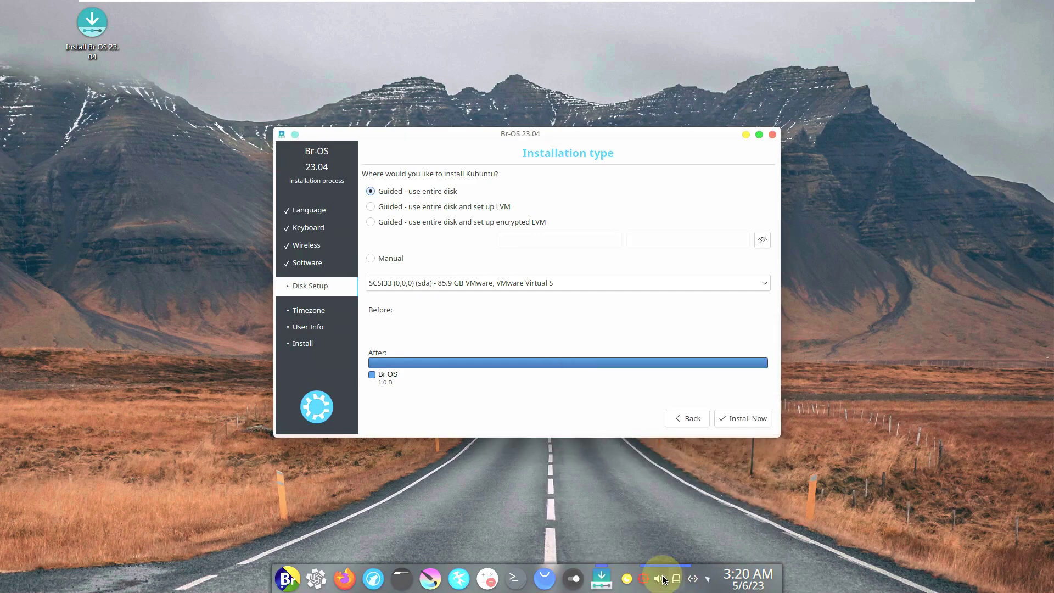
Step: Show the audio volume controls and set the analog output volume to 66%
{"action": "left_click", "coordinate": [661, 579]}
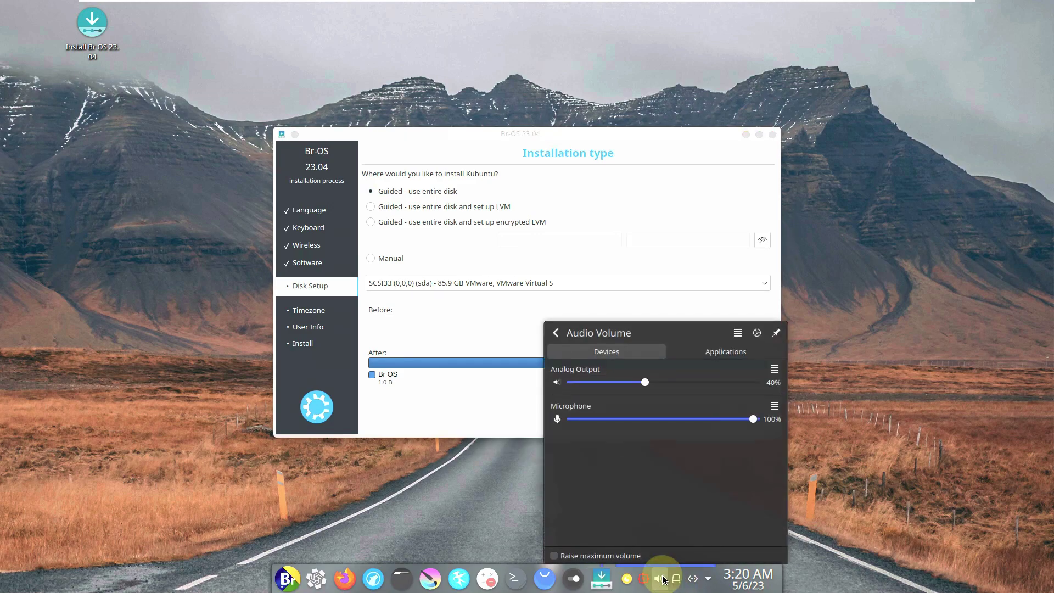
{"action": "left_click", "coordinate": [662, 580]}
{"action": "left_click", "coordinate": [663, 579]}
{"action": "left_click", "coordinate": [714, 382]}
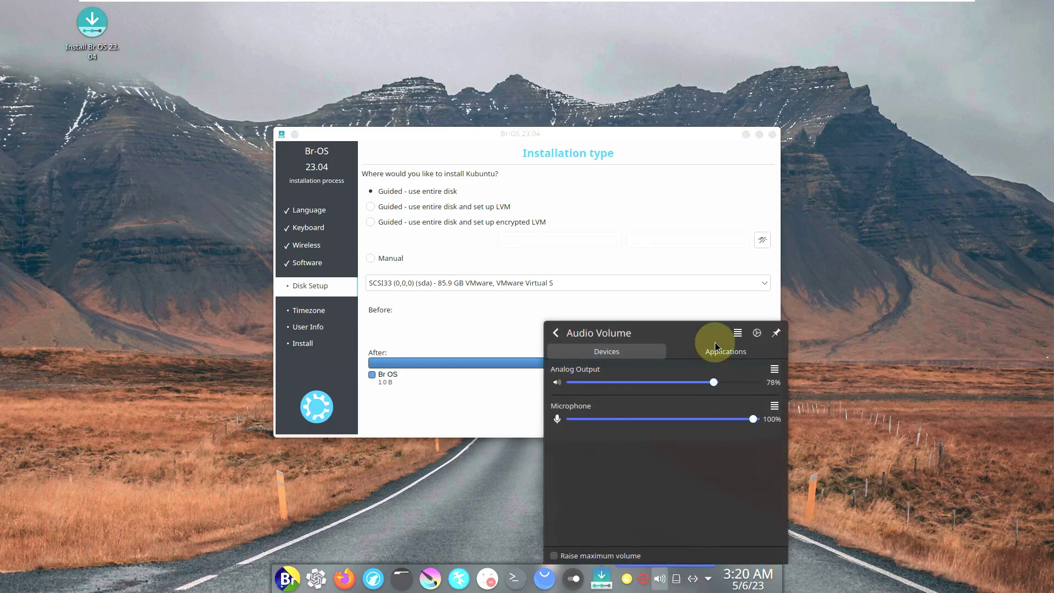
{"action": "left_click", "coordinate": [715, 346]}
{"action": "left_click", "coordinate": [612, 354]}
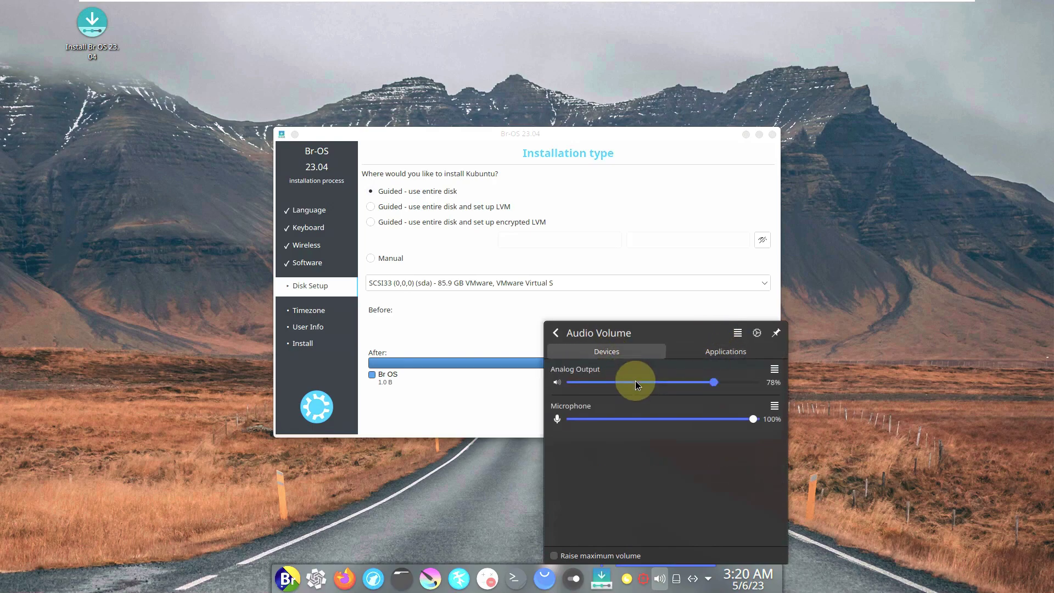
{"action": "left_click_drag", "start_coordinate": [636, 385], "coordinate": [691, 382]}
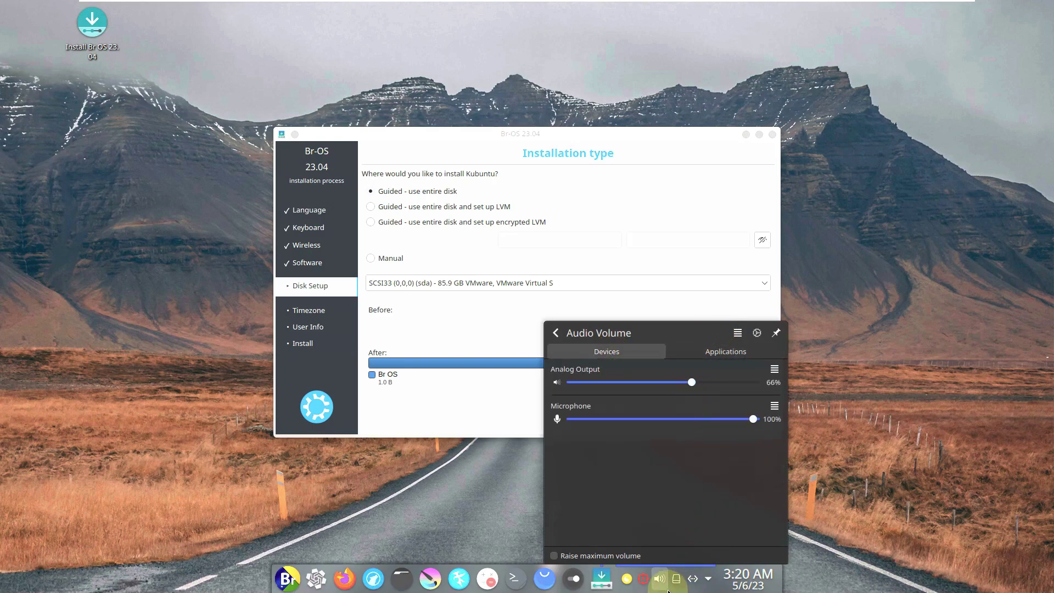
Step: View the options of the software updates indicator and the yellow indicator beside it in the system tray
{"action": "left_click", "coordinate": [647, 578]}
{"action": "right_click", "coordinate": [647, 579]}
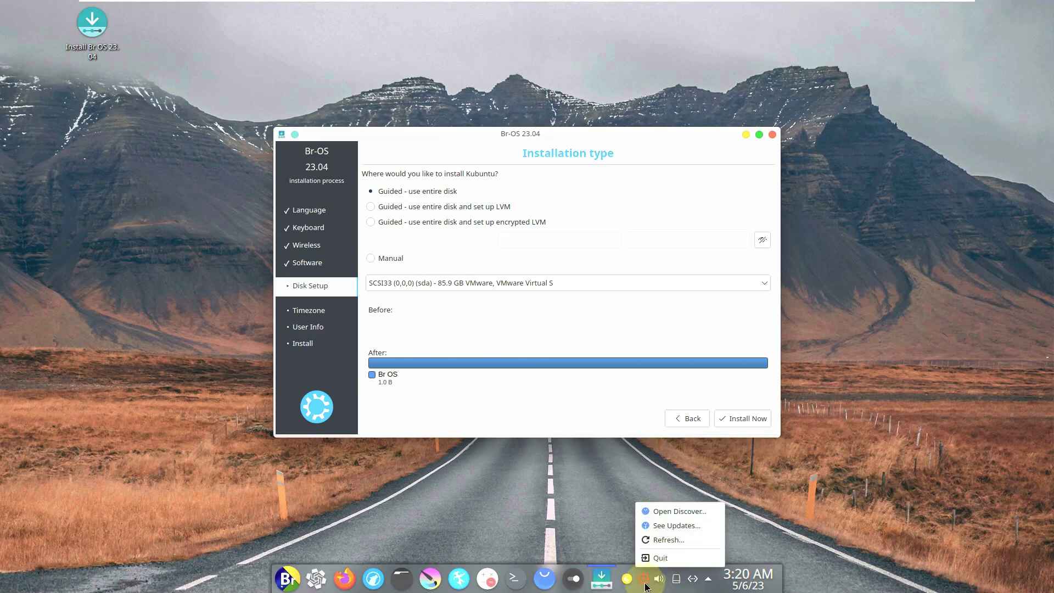
{"action": "left_click", "coordinate": [628, 580]}
{"action": "right_click", "coordinate": [629, 582]}
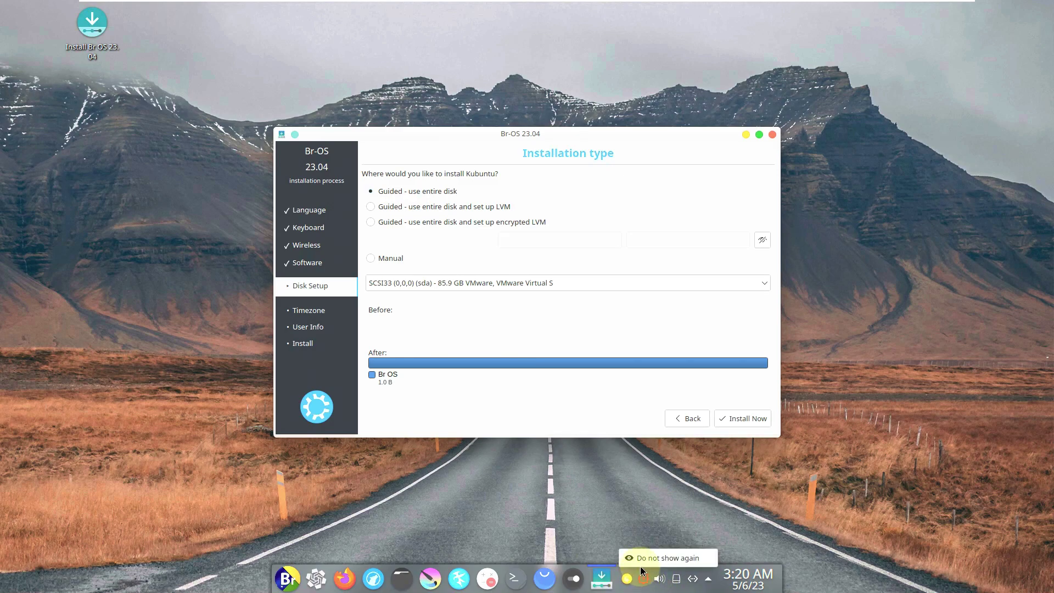
{"action": "left_click", "coordinate": [628, 582]}
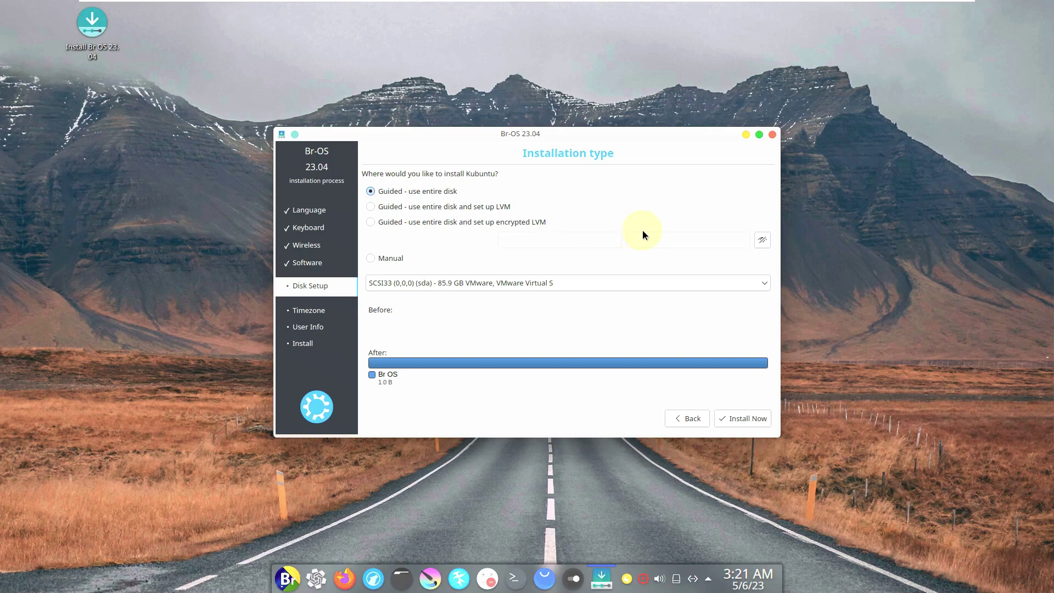
Step: Review the installer's Manual and Guided - use entire disk options with the available target disks, and quit the installation
{"action": "left_click", "coordinate": [393, 260]}
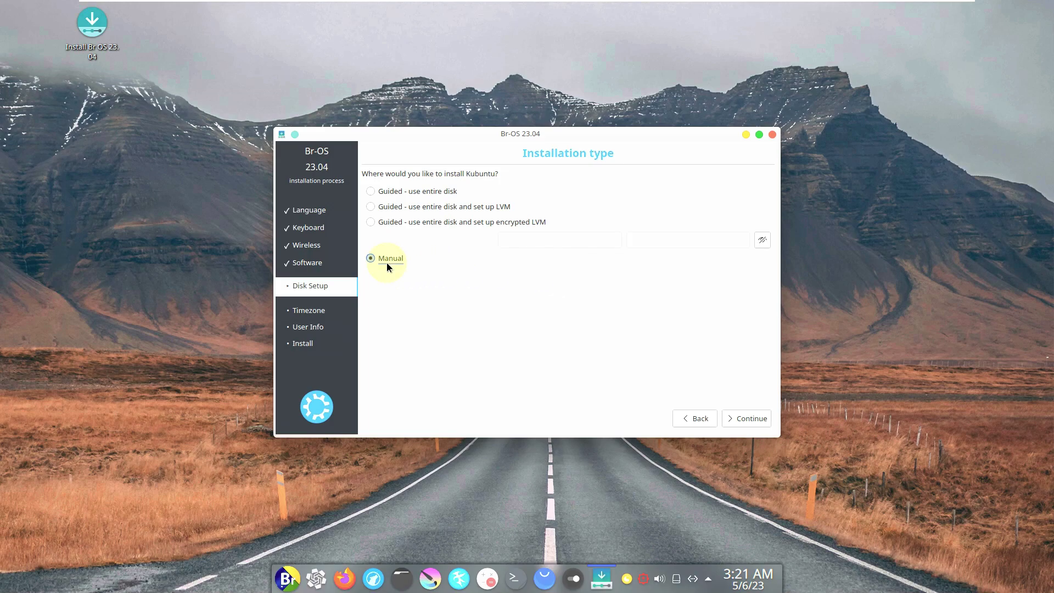
{"action": "left_click", "coordinate": [387, 193]}
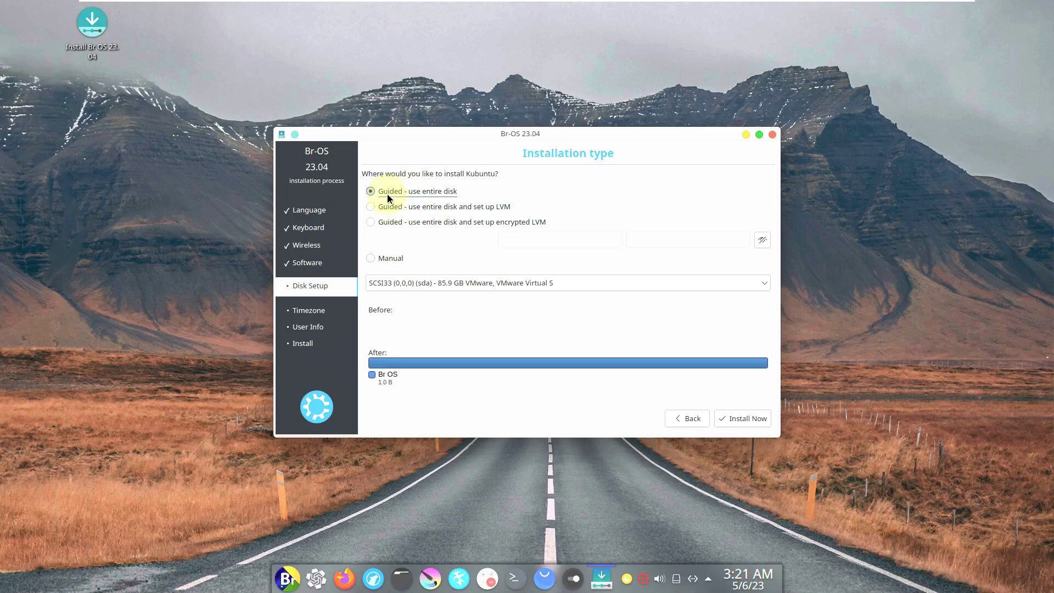
{"action": "left_click", "coordinate": [466, 284]}
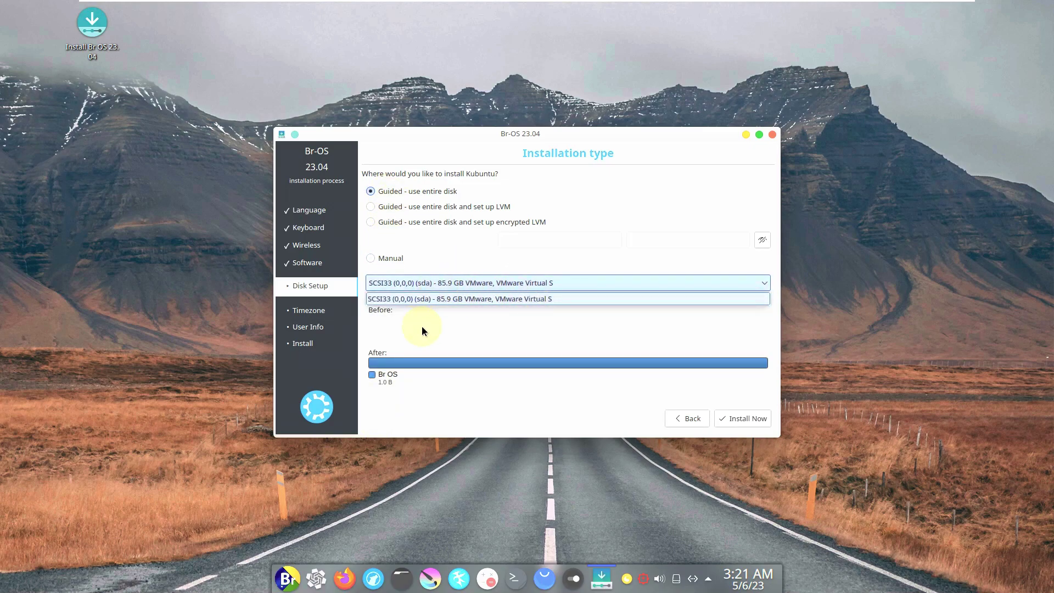
{"action": "left_click", "coordinate": [466, 324]}
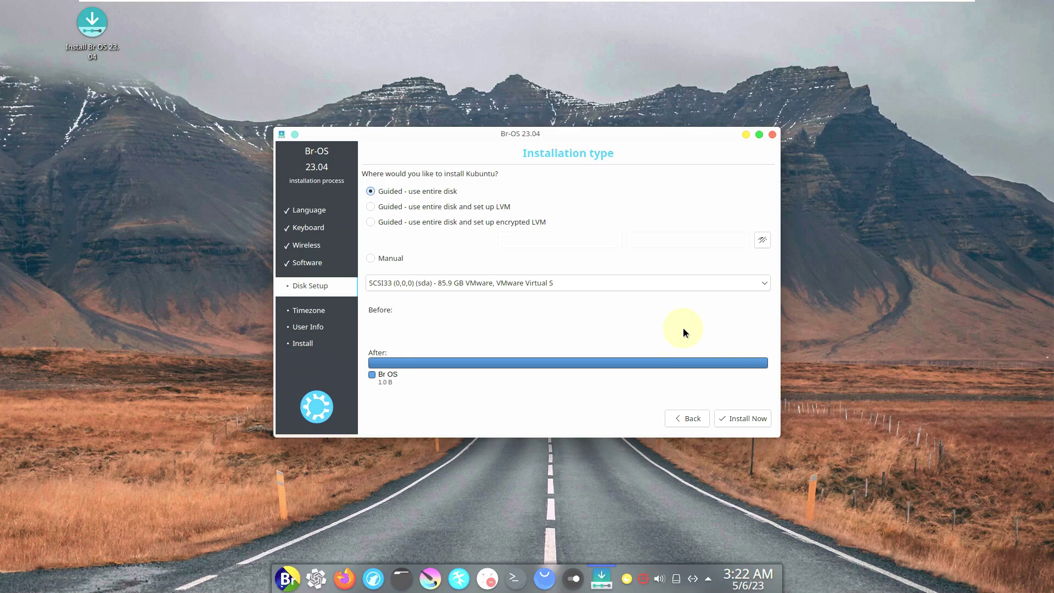
{"action": "left_click", "coordinate": [773, 135]}
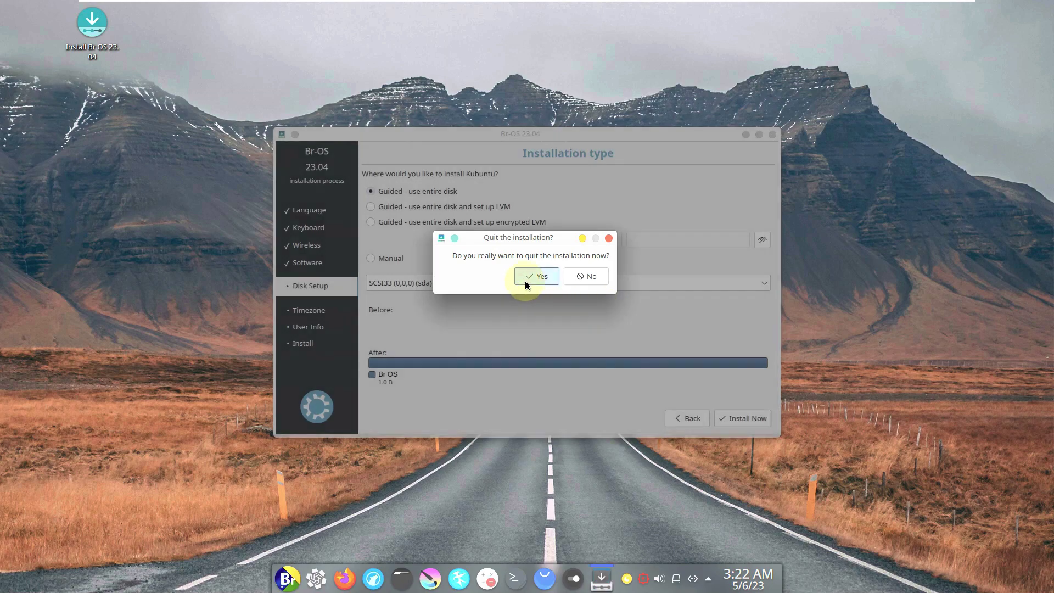
{"action": "left_click", "coordinate": [525, 281]}
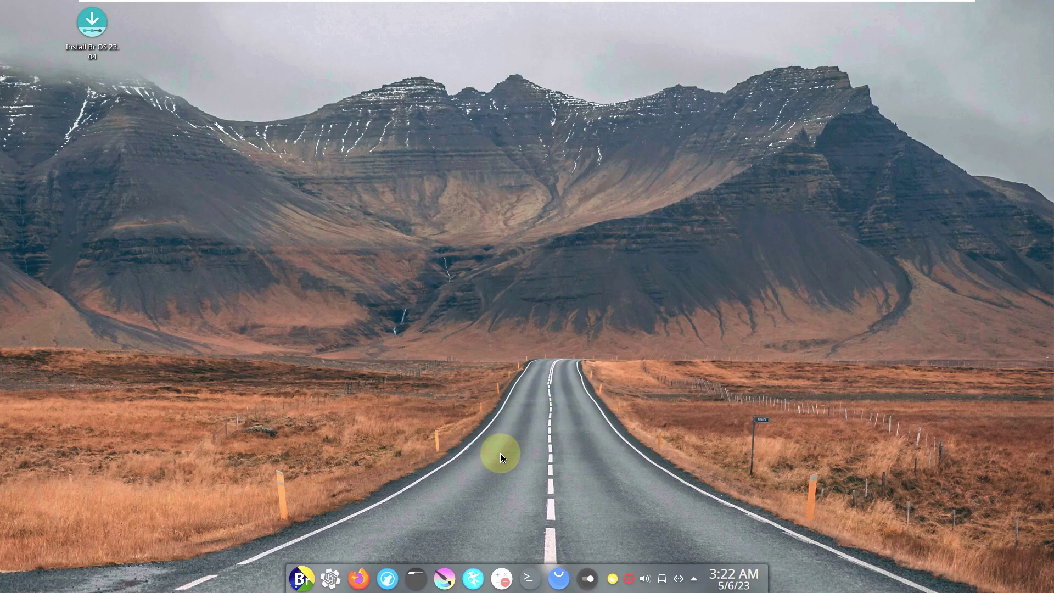
Step: Open the desktop wallpaper settings full screen, apply the mountain meadow wallpaper with wooden cabins, and minimize the window
{"action": "left_click", "coordinate": [303, 577]}
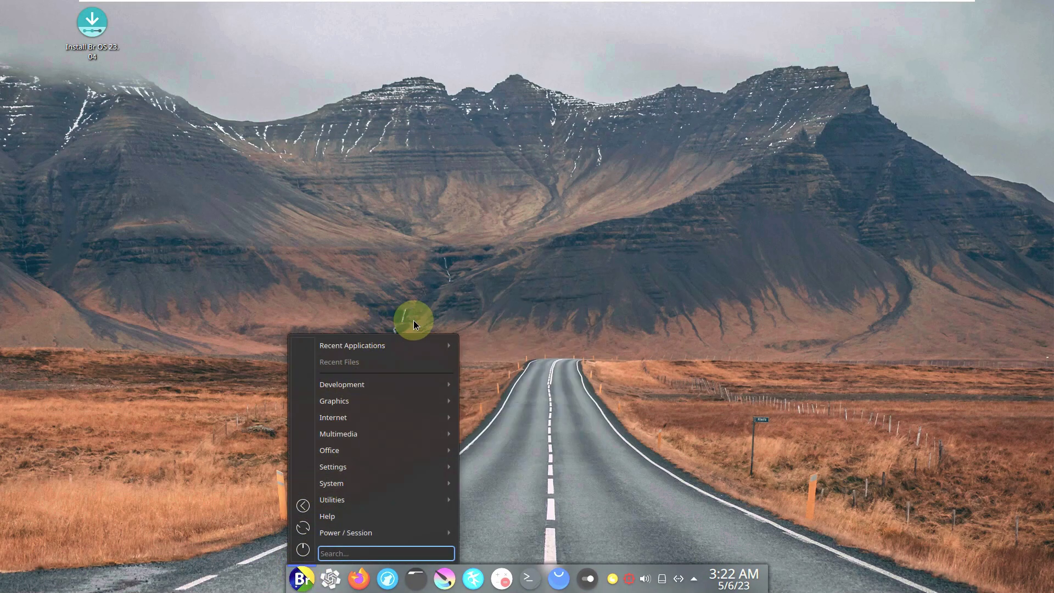
{"action": "right_click", "coordinate": [568, 208]}
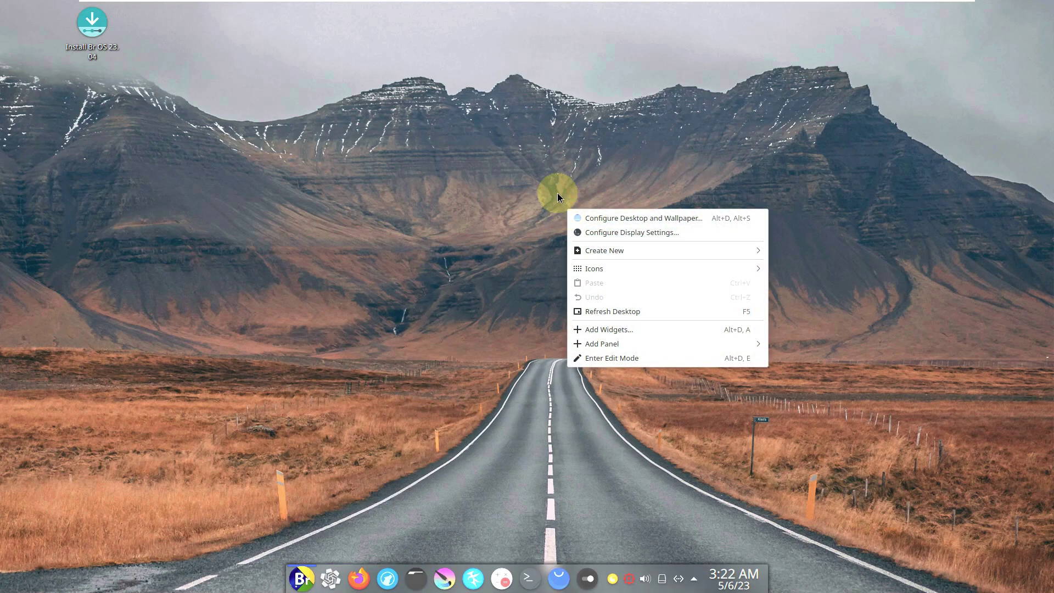
{"action": "left_click", "coordinate": [589, 236]}
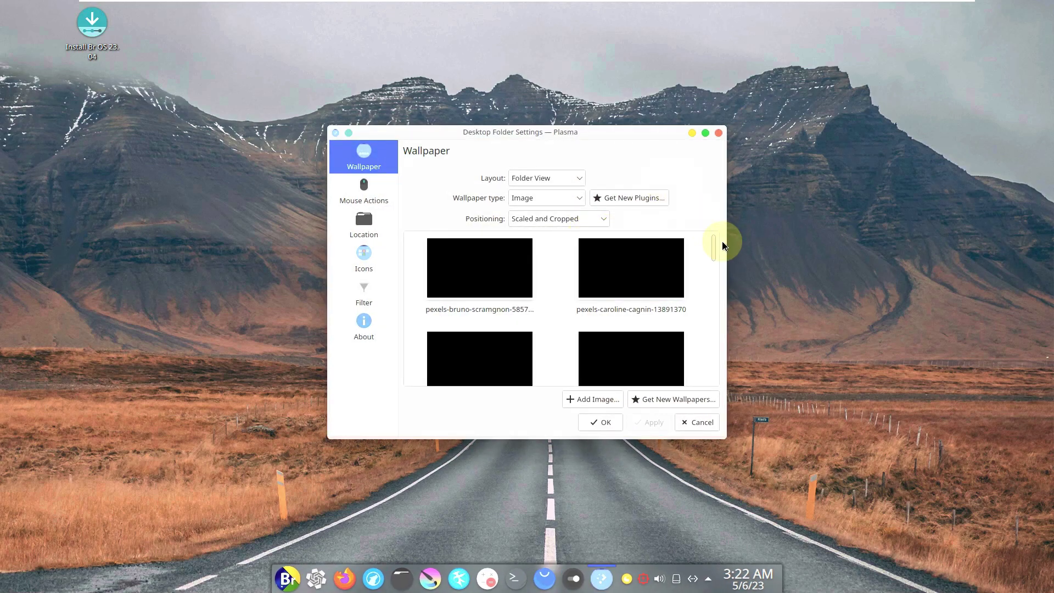
{"action": "left_click", "coordinate": [706, 133]}
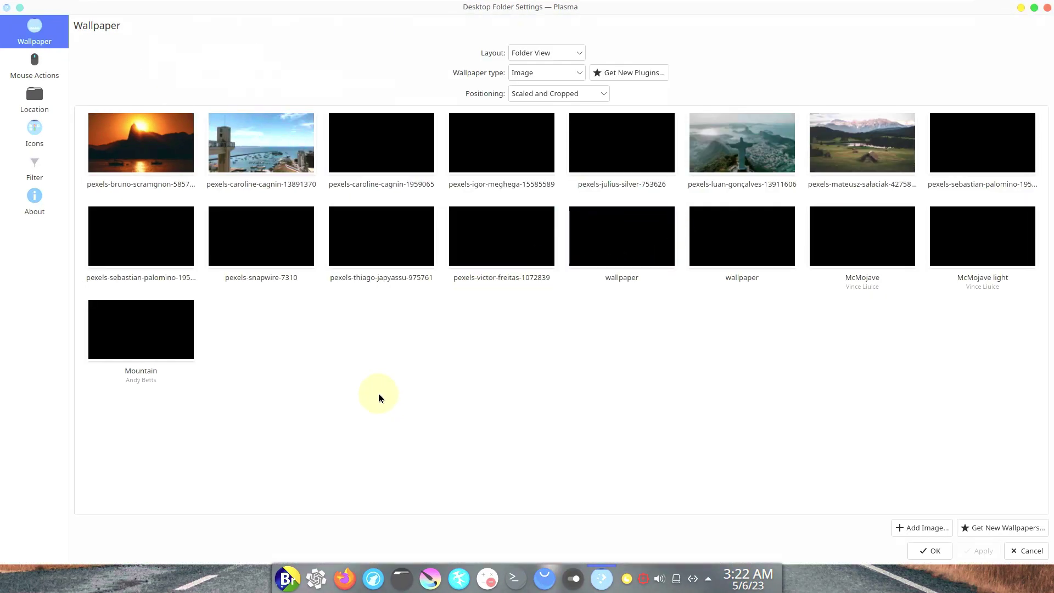
{"action": "left_click", "coordinate": [859, 158]}
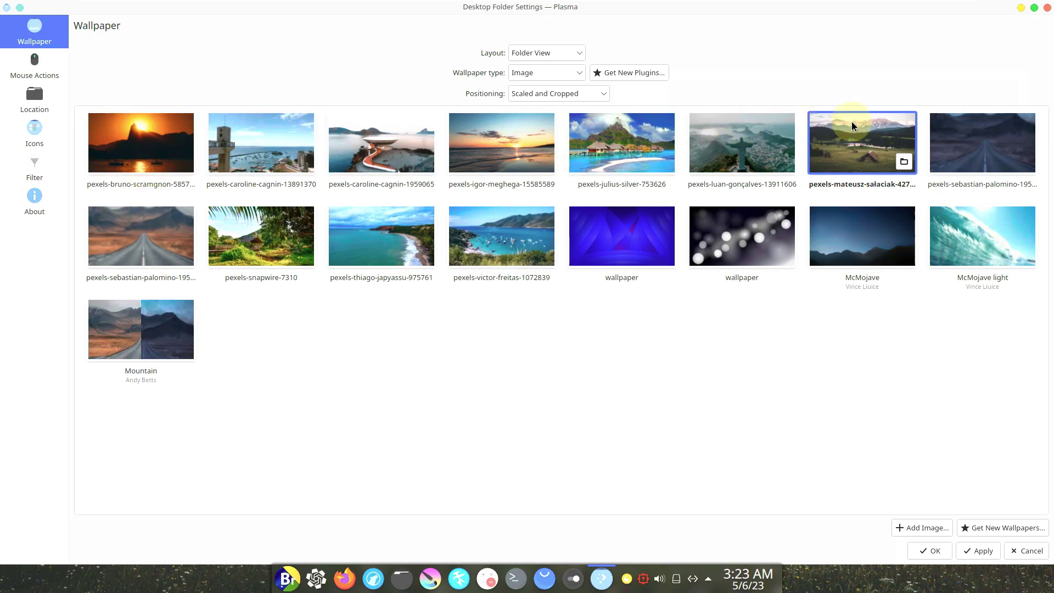
{"action": "left_click", "coordinate": [977, 554]}
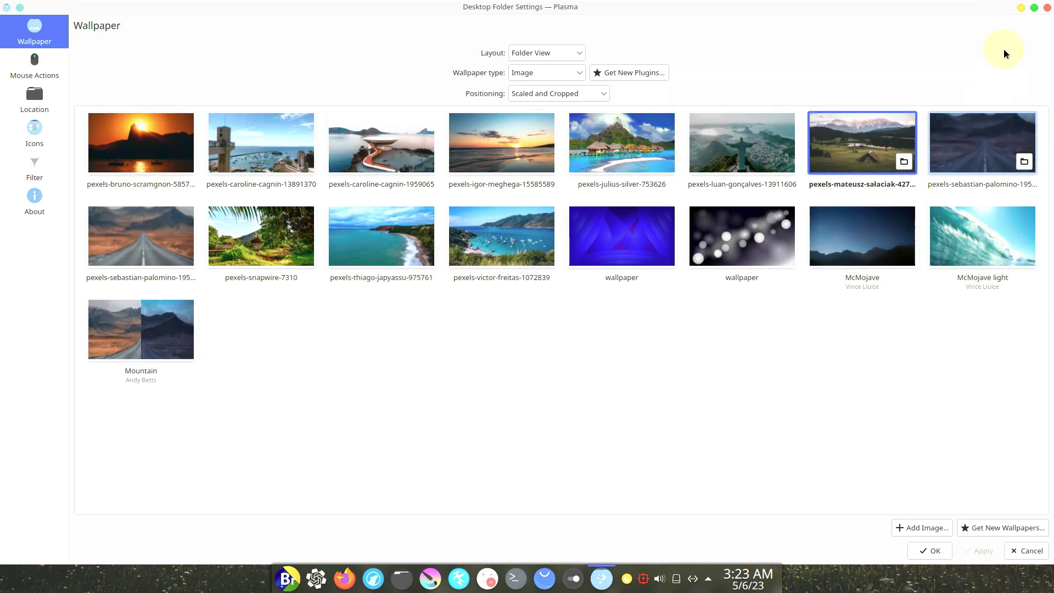
{"action": "left_click", "coordinate": [1022, 7]}
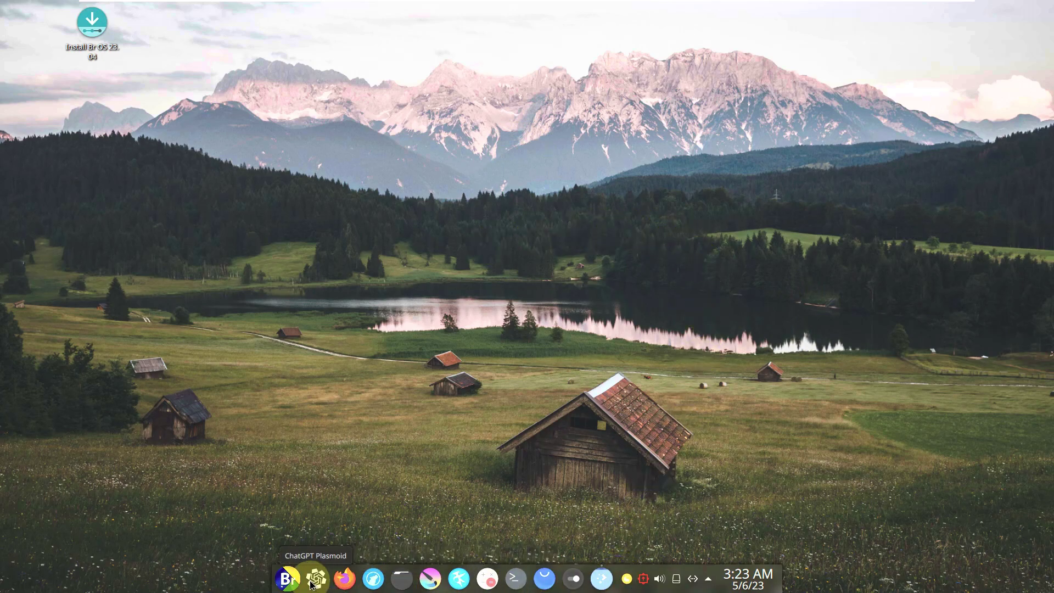
Step: Change the desktop wallpaper to the seaside image with the curved red walkway, and close the desktop settings
{"action": "left_click", "coordinate": [602, 579]}
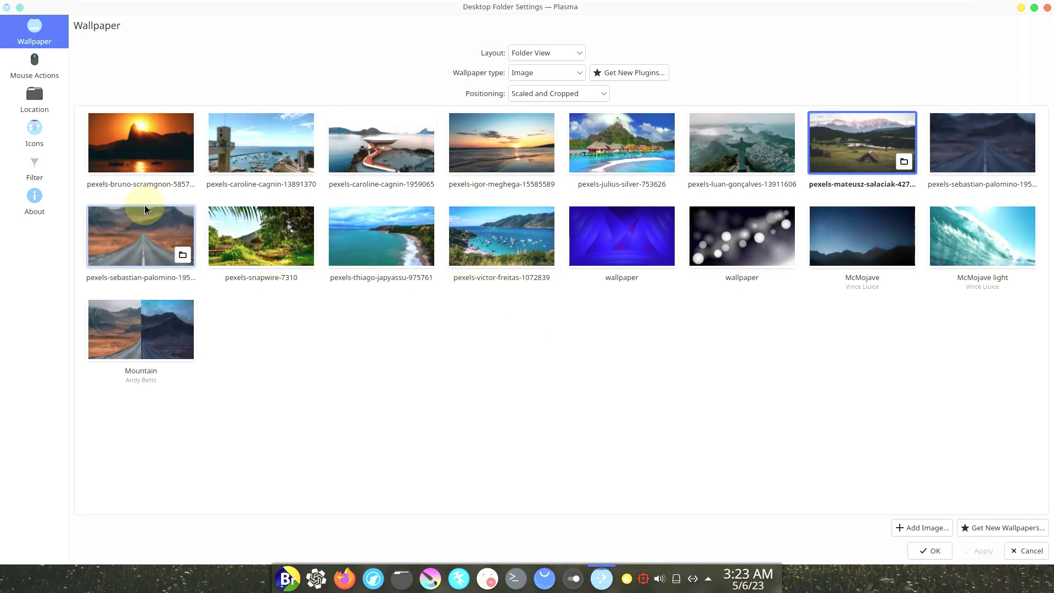
{"action": "left_click", "coordinate": [385, 147]}
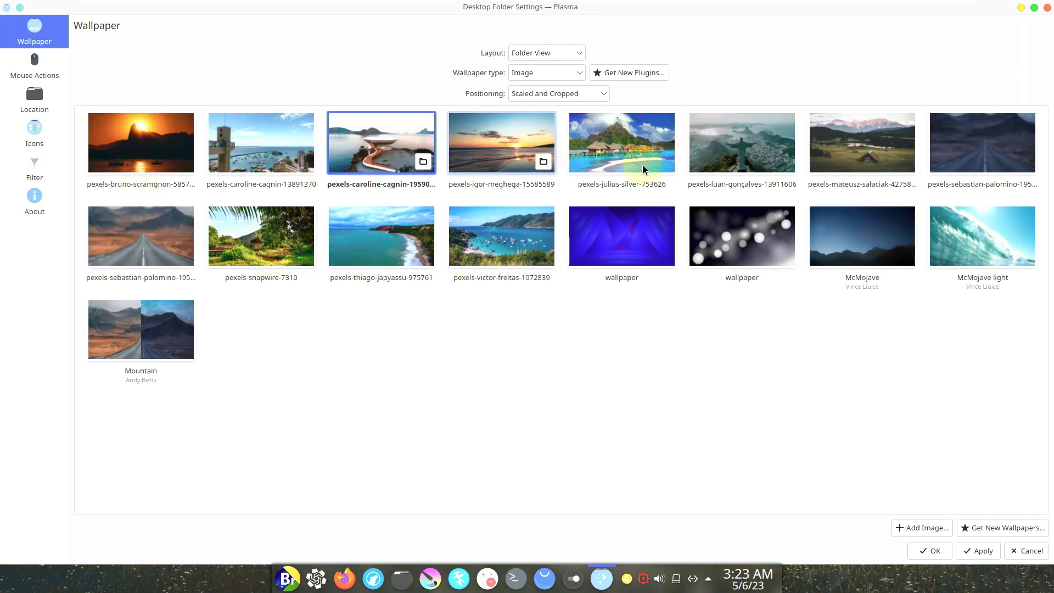
{"action": "left_click", "coordinate": [1021, 8]}
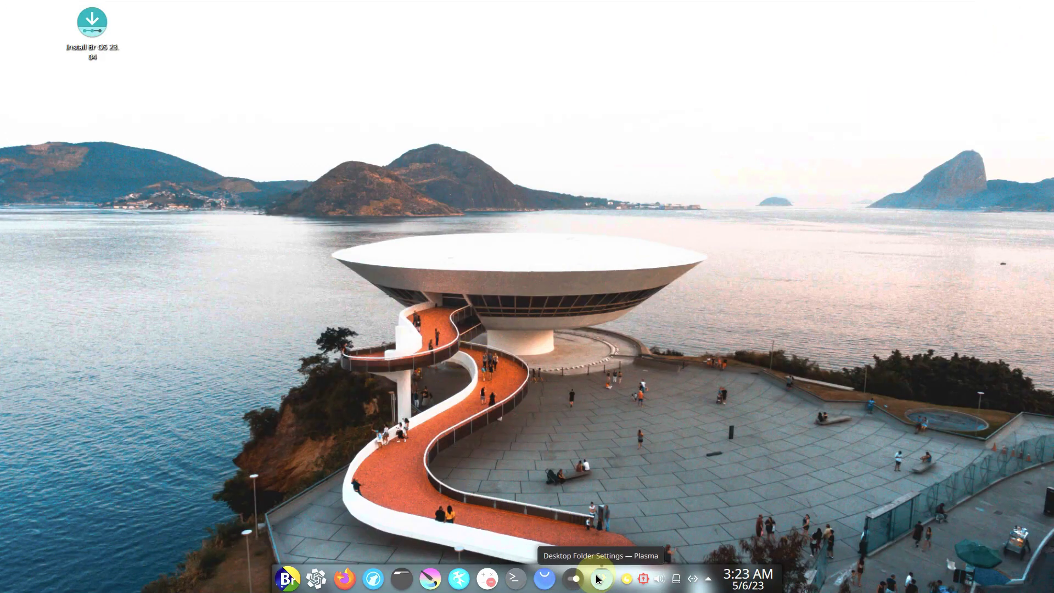
{"action": "left_click", "coordinate": [572, 578]}
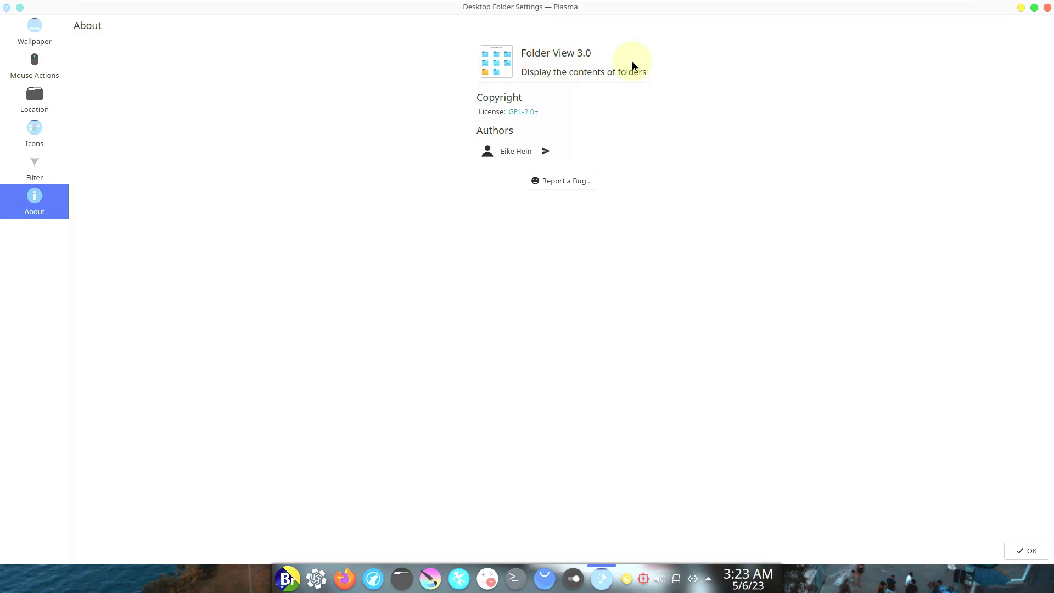
{"action": "left_click", "coordinate": [1047, 8]}
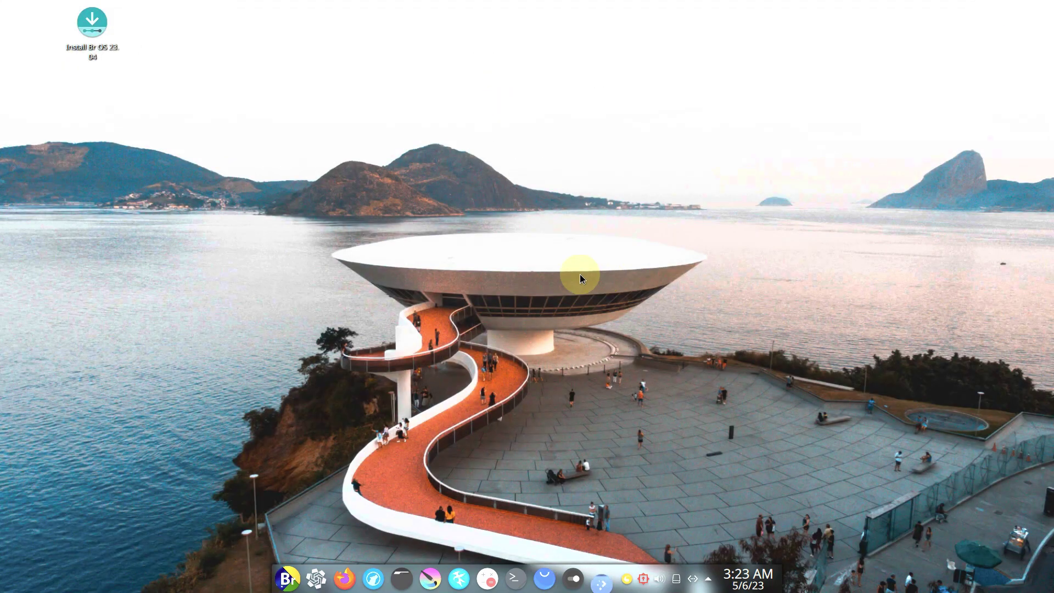
Step: Browse the application launcher's categories from Development through System, and launch the Discover software center
{"action": "left_click", "coordinate": [309, 571]}
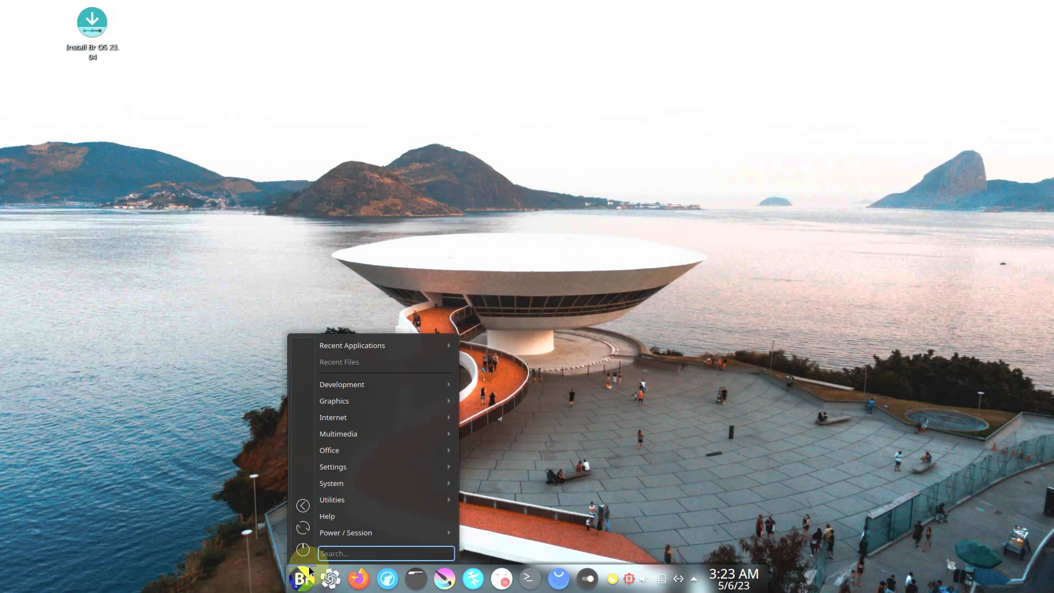
{"action": "mouse_move", "coordinate": [366, 385]}
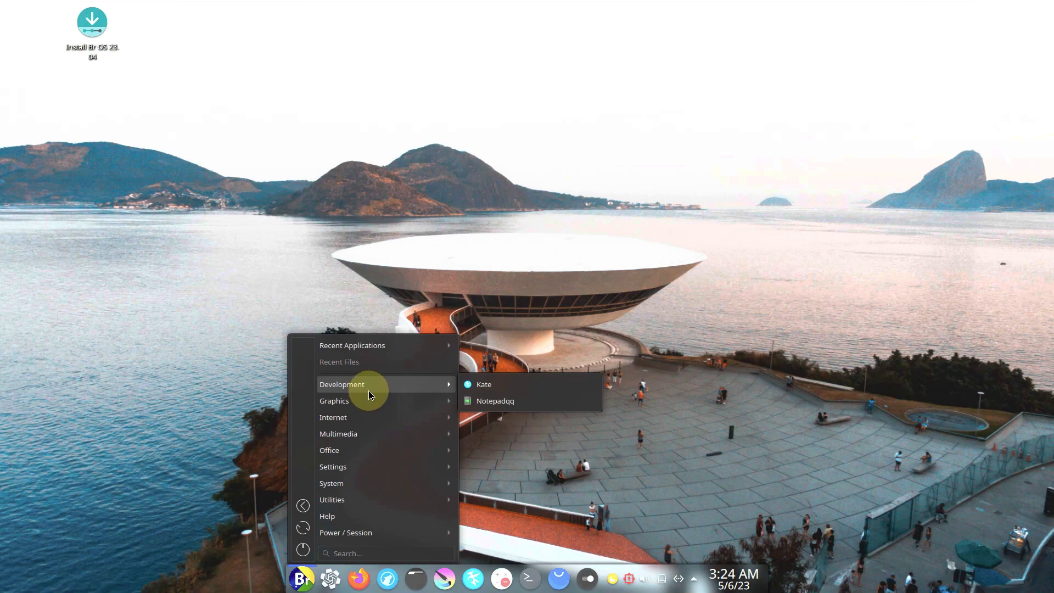
{"action": "mouse_move", "coordinate": [351, 401]}
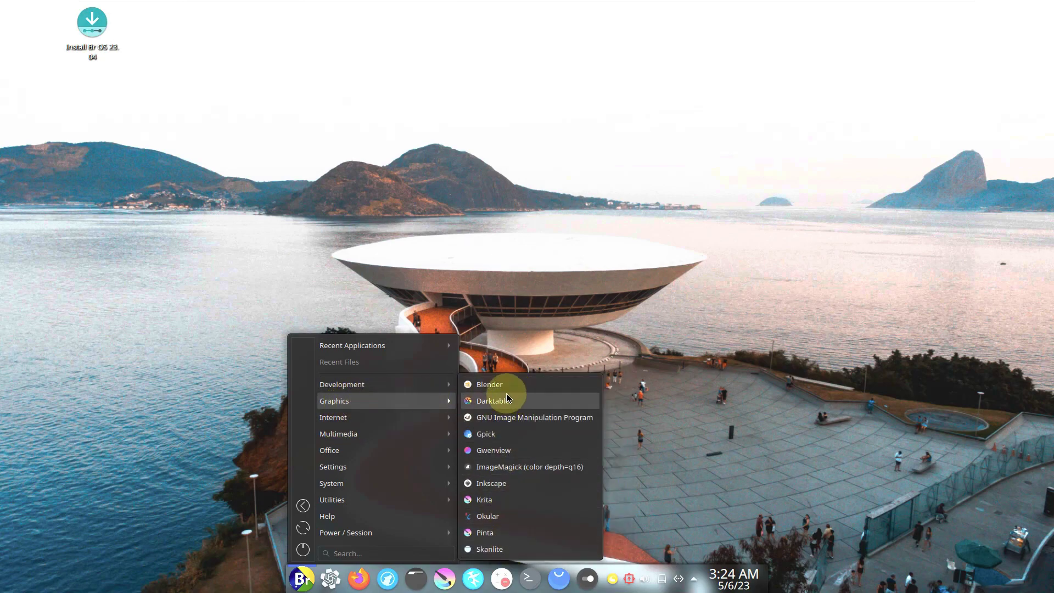
{"action": "mouse_move", "coordinate": [418, 416]}
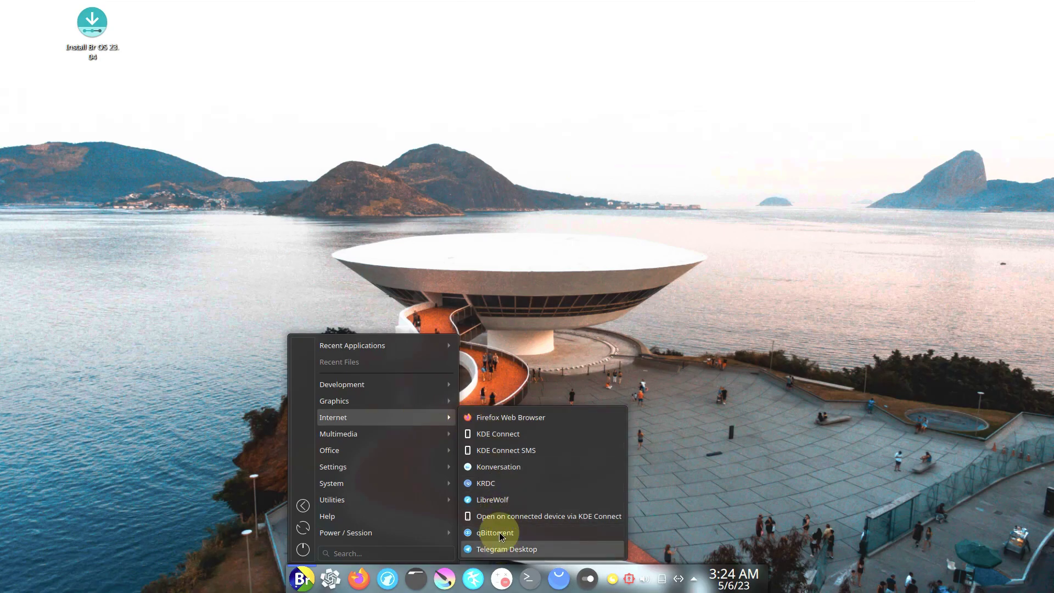
{"action": "mouse_move", "coordinate": [422, 437]}
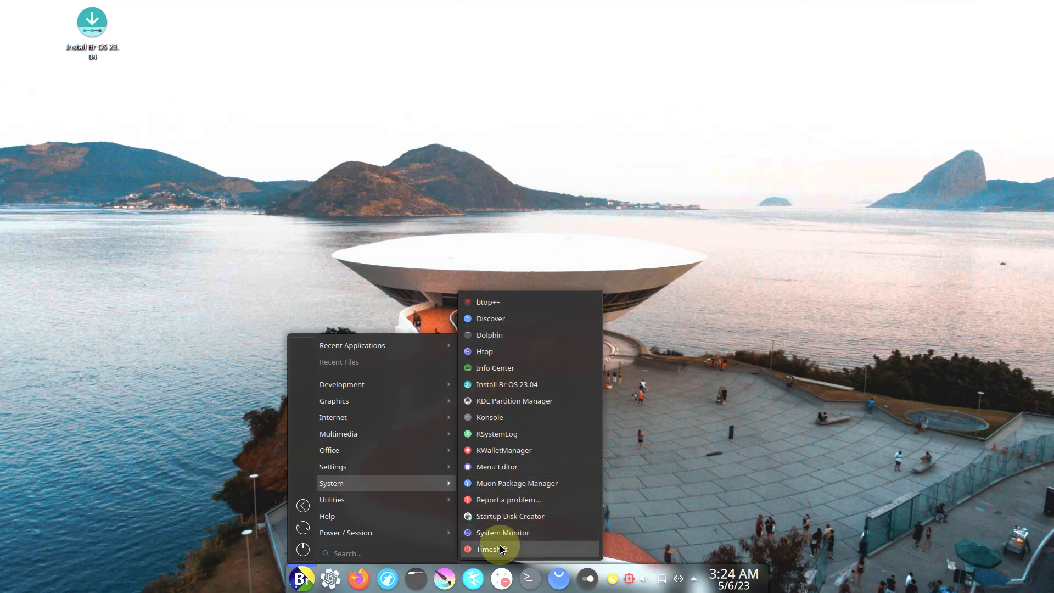
{"action": "mouse_move", "coordinate": [435, 500]}
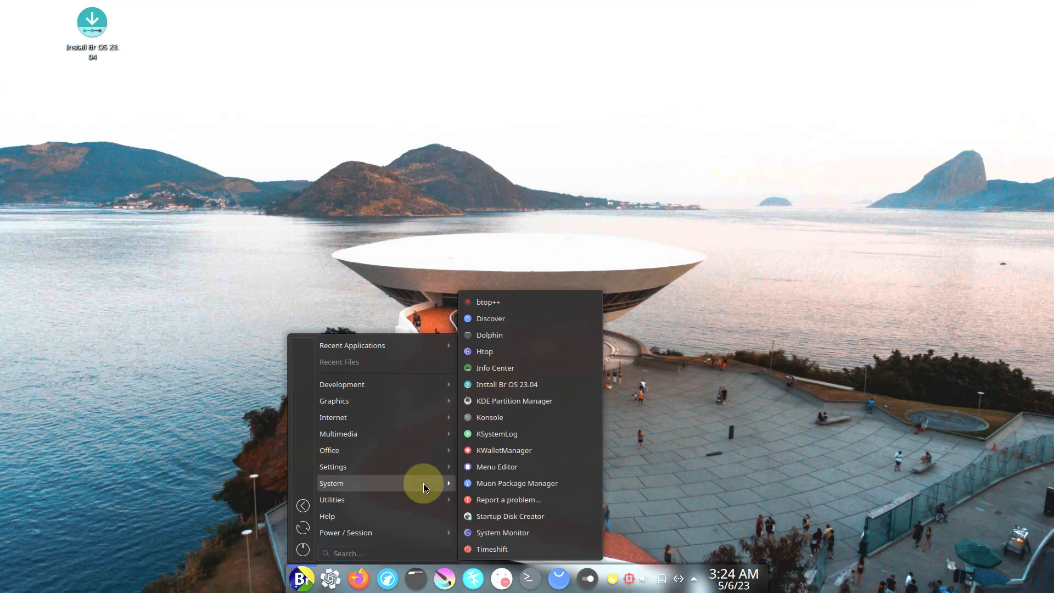
{"action": "left_click", "coordinate": [499, 320]}
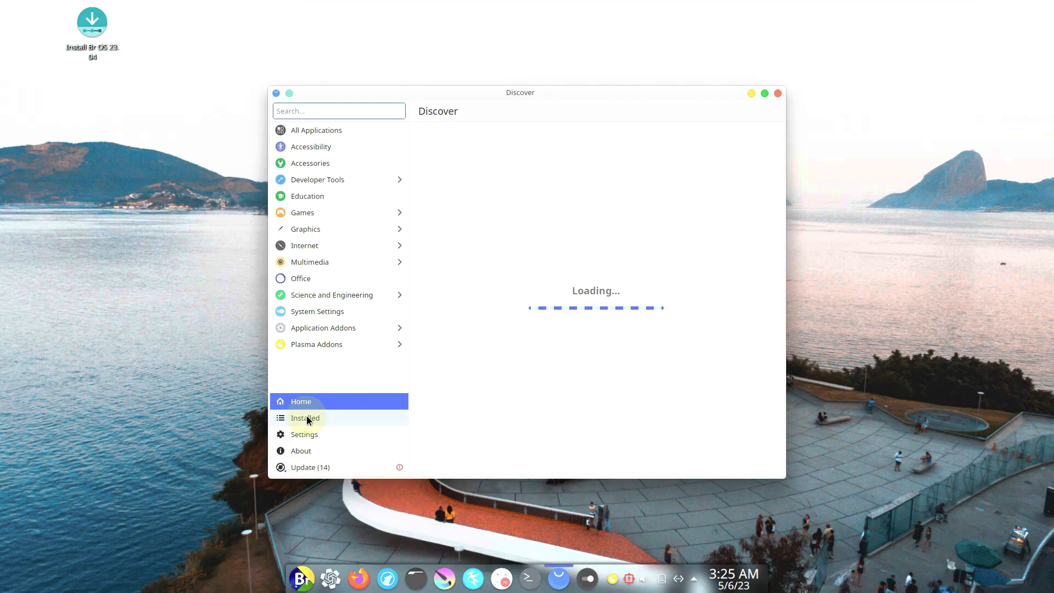
Step: Check the available system updates in Discover and close the software center
{"action": "left_click", "coordinate": [337, 464]}
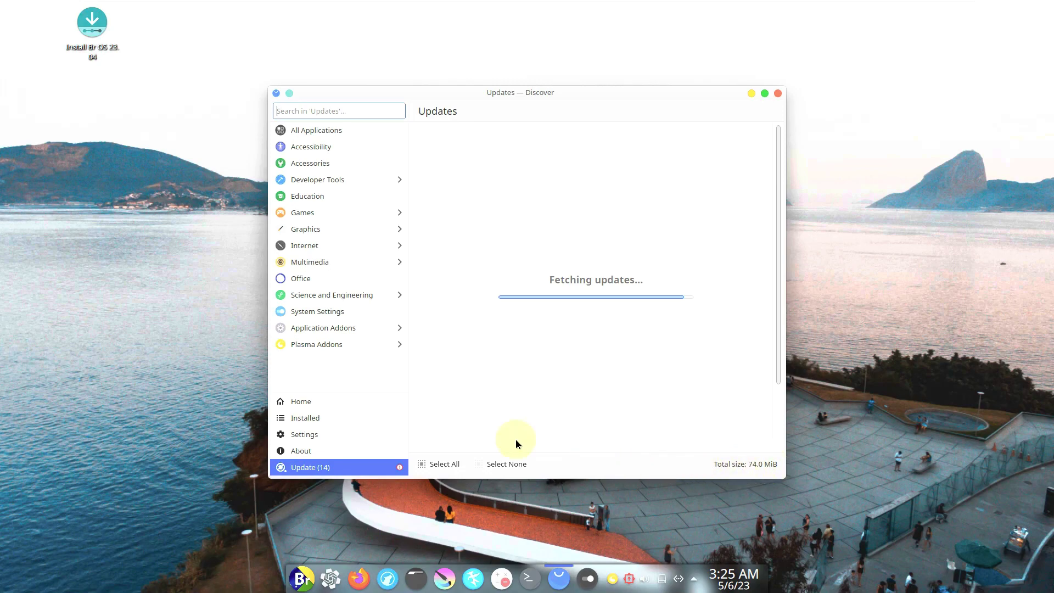
{"action": "left_click", "coordinate": [779, 94]}
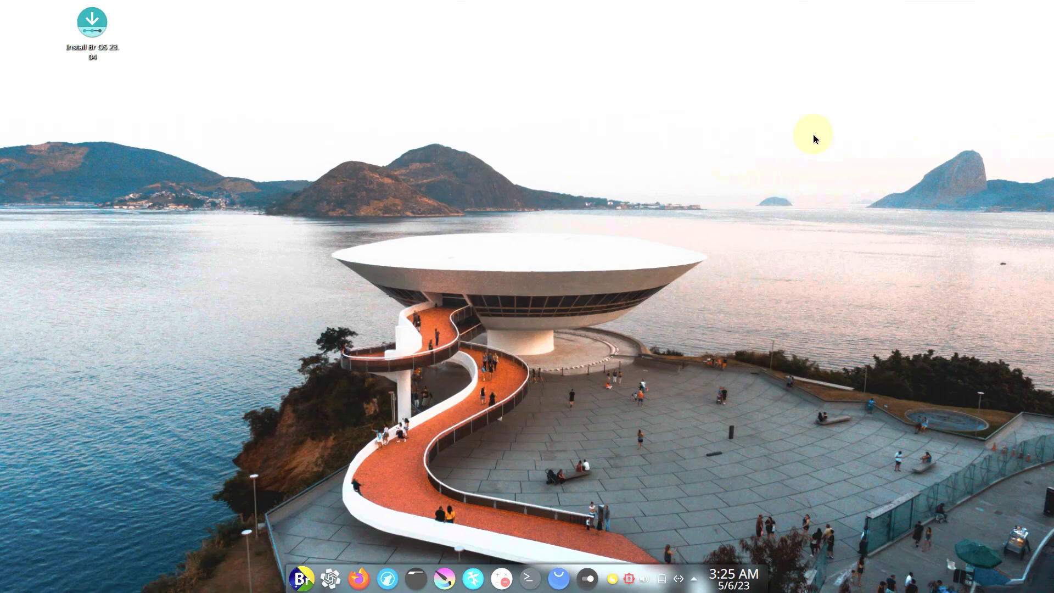
Step: Launch GNU Image Manipulation Program from the Graphics applications and ONLYOFFICE Desktop Editors from the Office applications
{"action": "left_click", "coordinate": [301, 578]}
{"action": "mouse_move", "coordinate": [335, 424]}
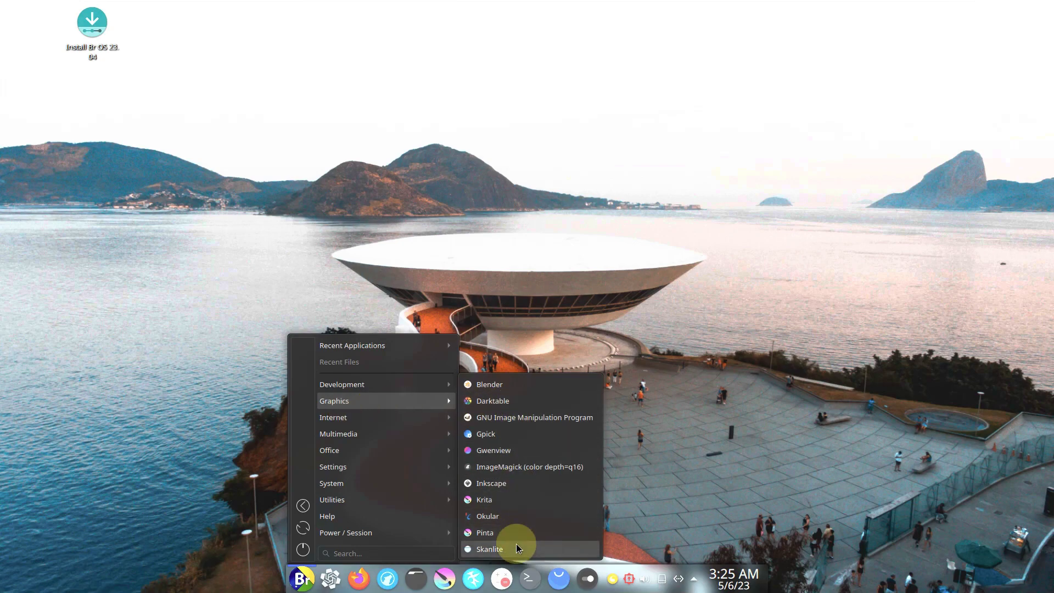
{"action": "left_click", "coordinate": [504, 419]}
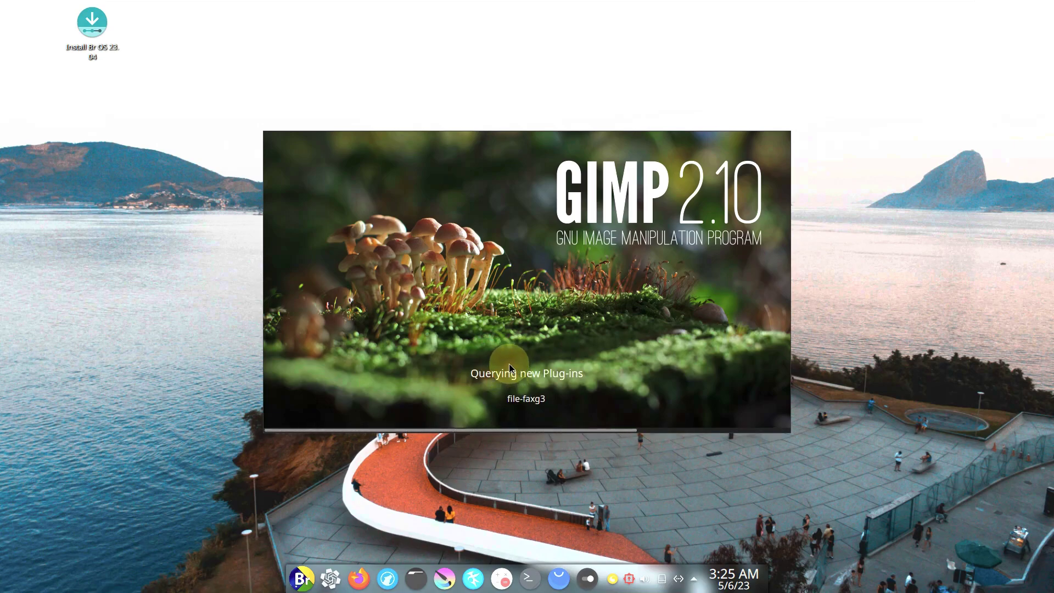
{"action": "left_click", "coordinate": [302, 578]}
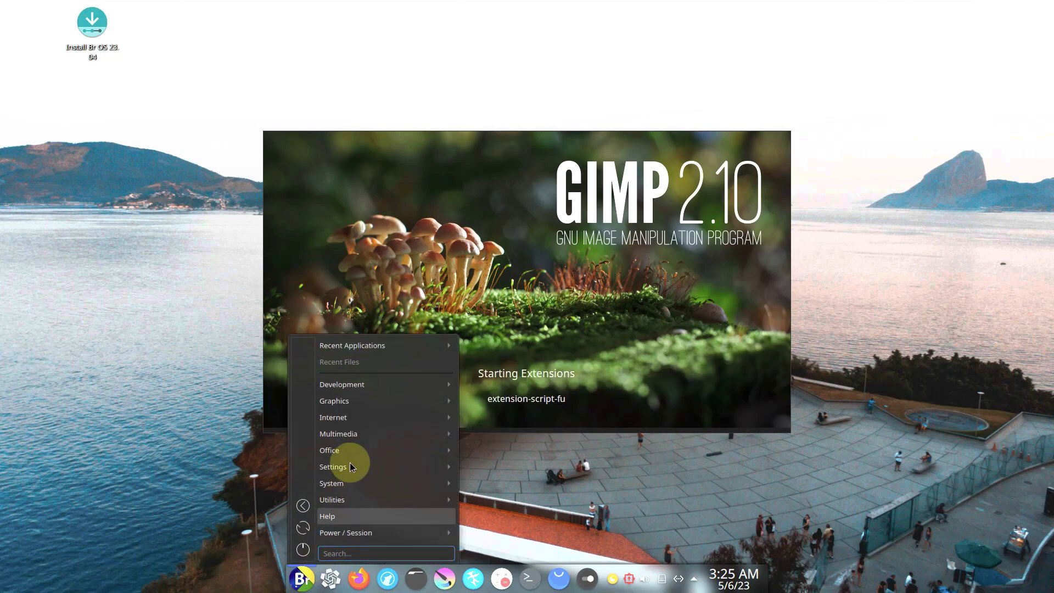
{"action": "mouse_move", "coordinate": [354, 417]}
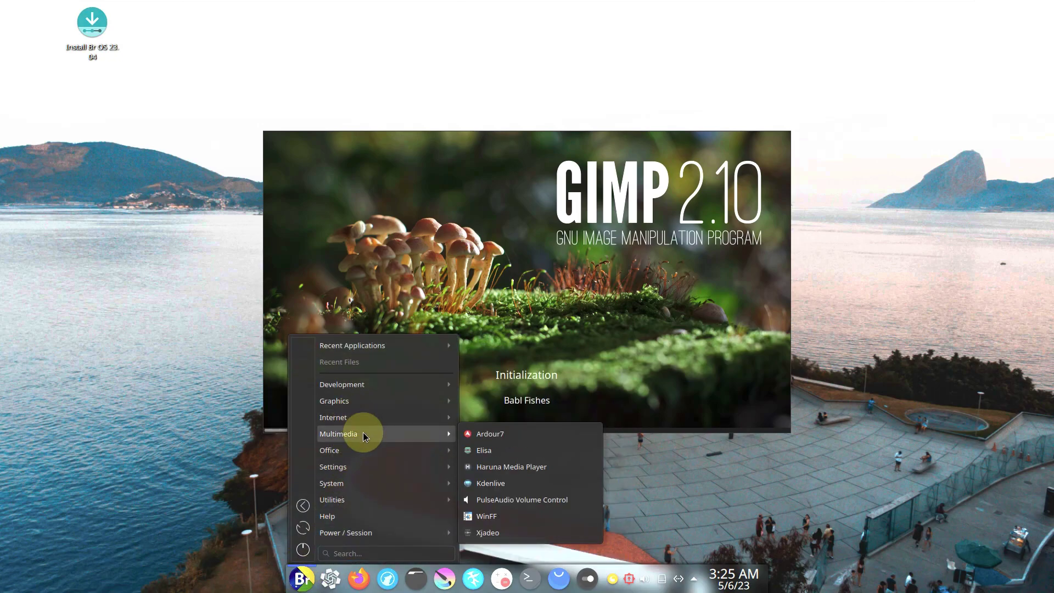
{"action": "mouse_move", "coordinate": [365, 456]}
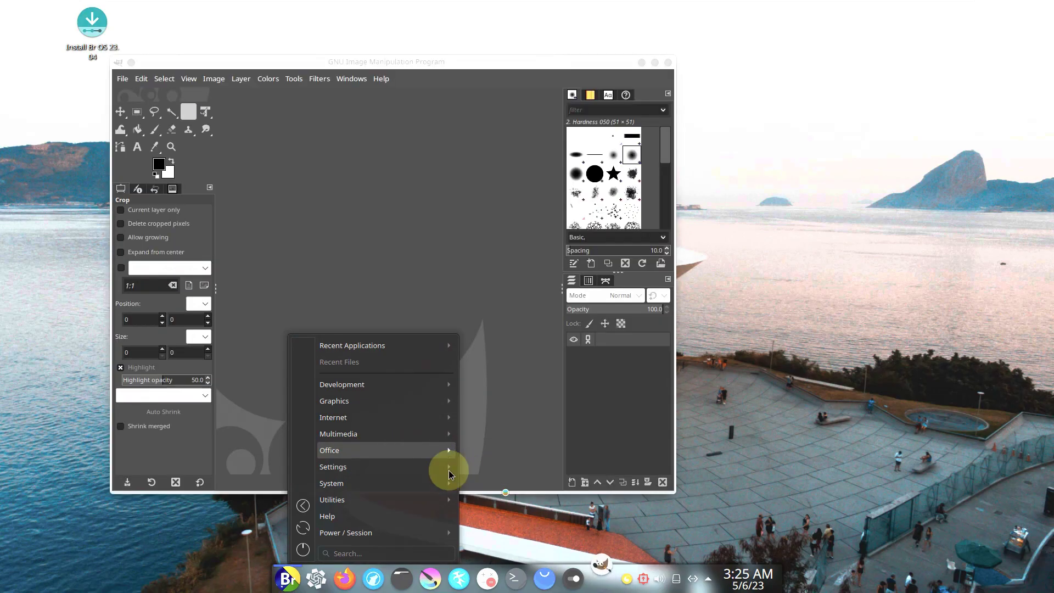
{"action": "left_click", "coordinate": [305, 578]}
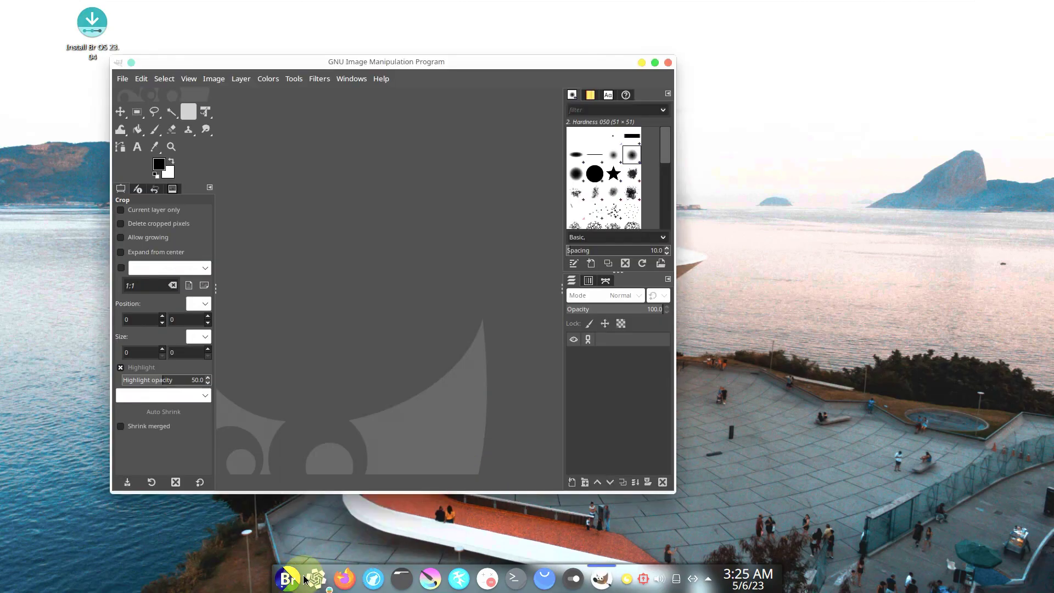
Step: Launch Inkscape and Krita from the Graphics applications
{"action": "left_click", "coordinate": [285, 576]}
{"action": "mouse_move", "coordinate": [337, 401]}
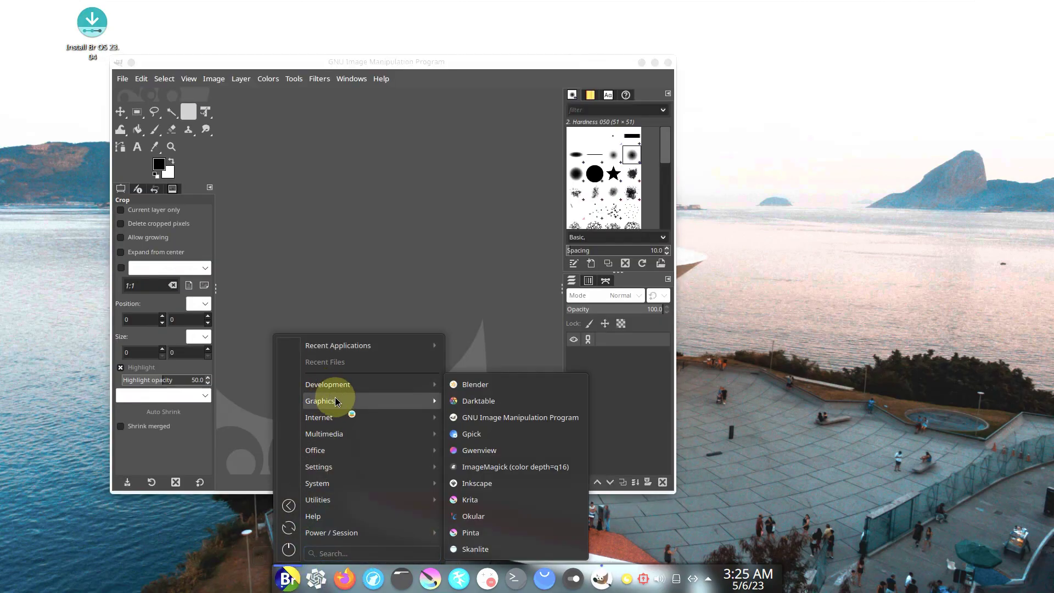
{"action": "left_click", "coordinate": [286, 579]}
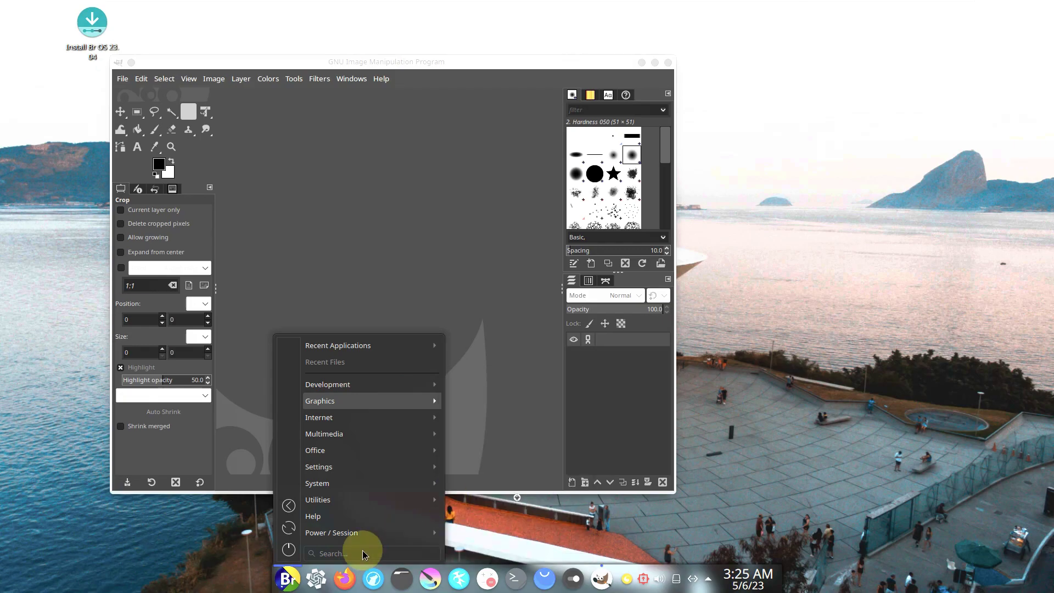
{"action": "left_click", "coordinate": [286, 579]}
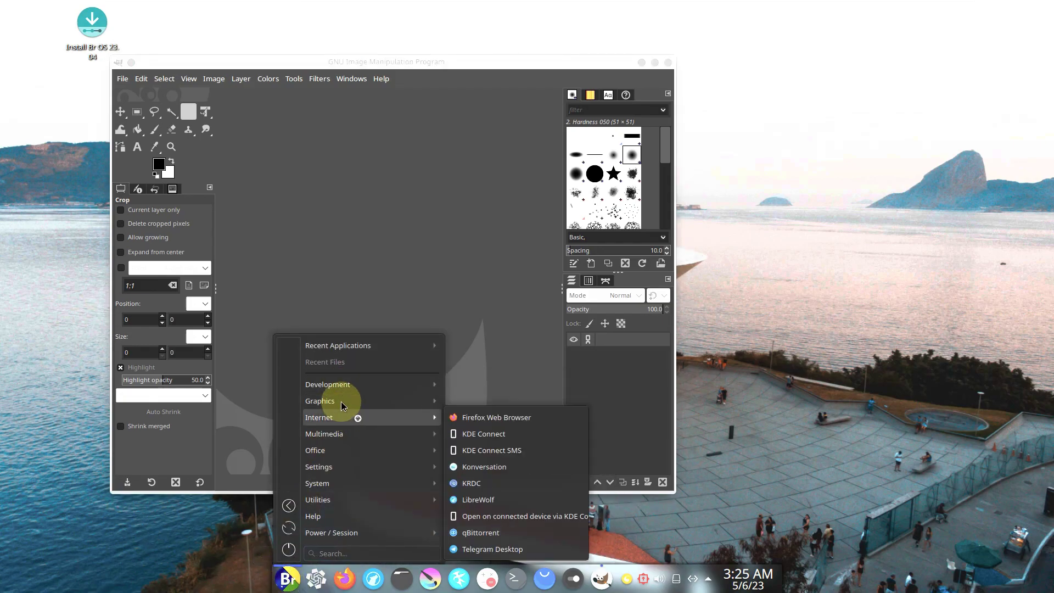
{"action": "mouse_move", "coordinate": [335, 402]}
{"action": "left_click", "coordinate": [484, 497]}
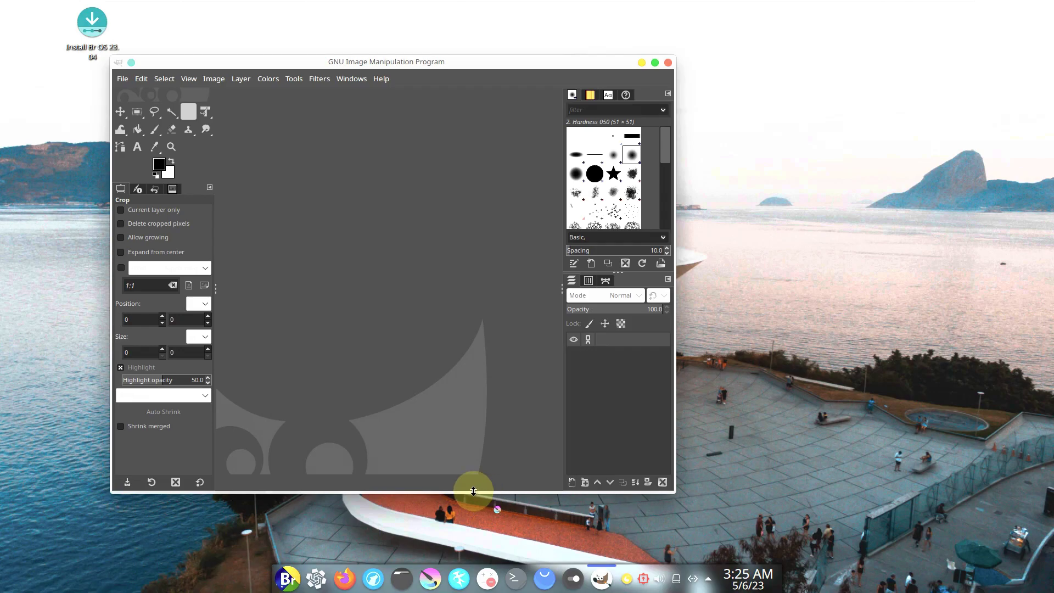
Step: Launch System Monitor, examine the memory and CPU usage and the list of running applications, and close it
{"action": "left_click", "coordinate": [295, 574]}
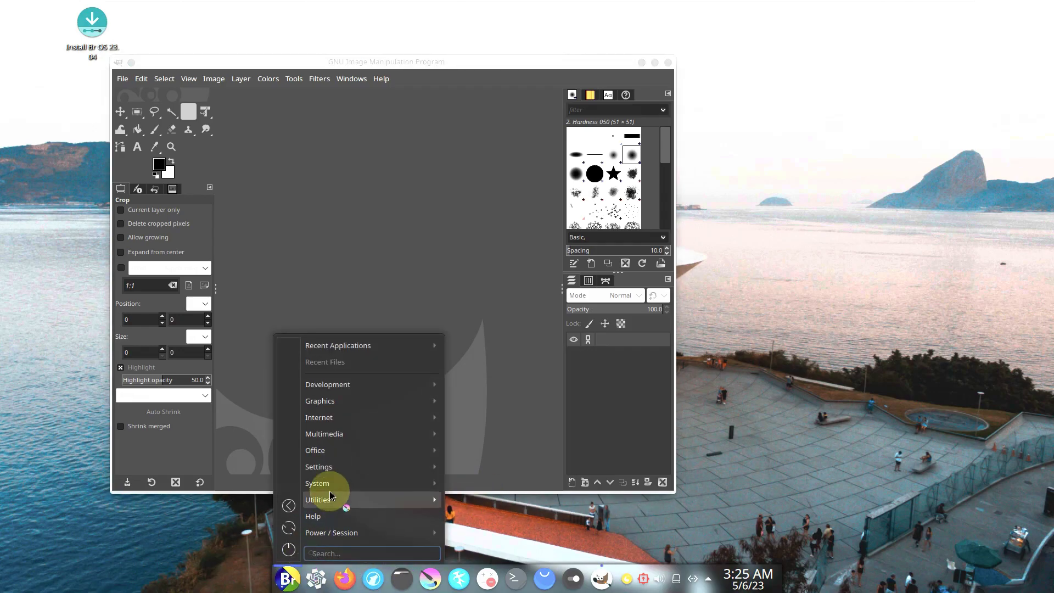
{"action": "mouse_move", "coordinate": [331, 483]}
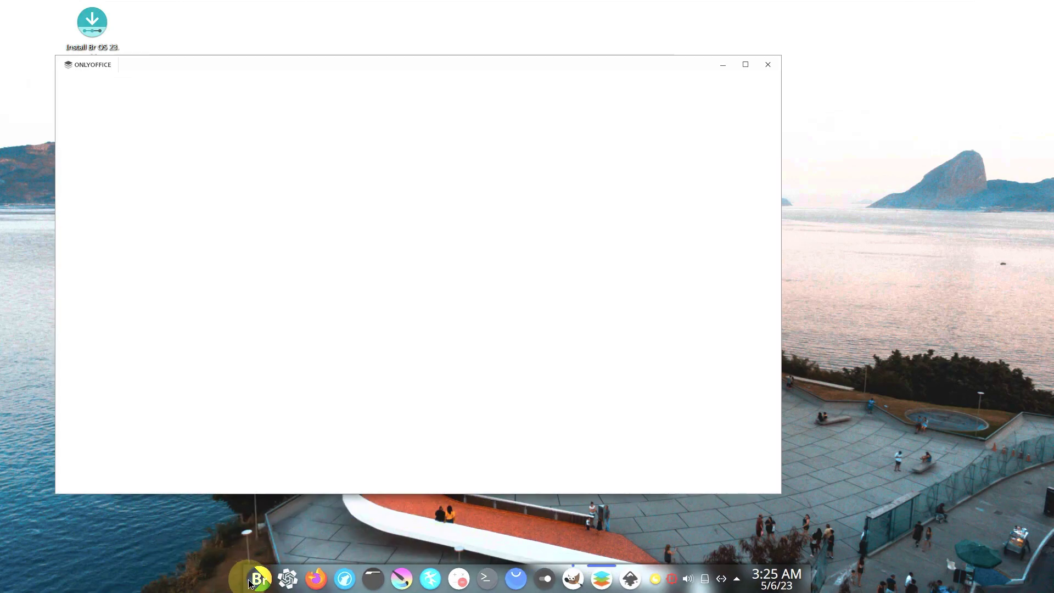
{"action": "left_click", "coordinate": [259, 578]}
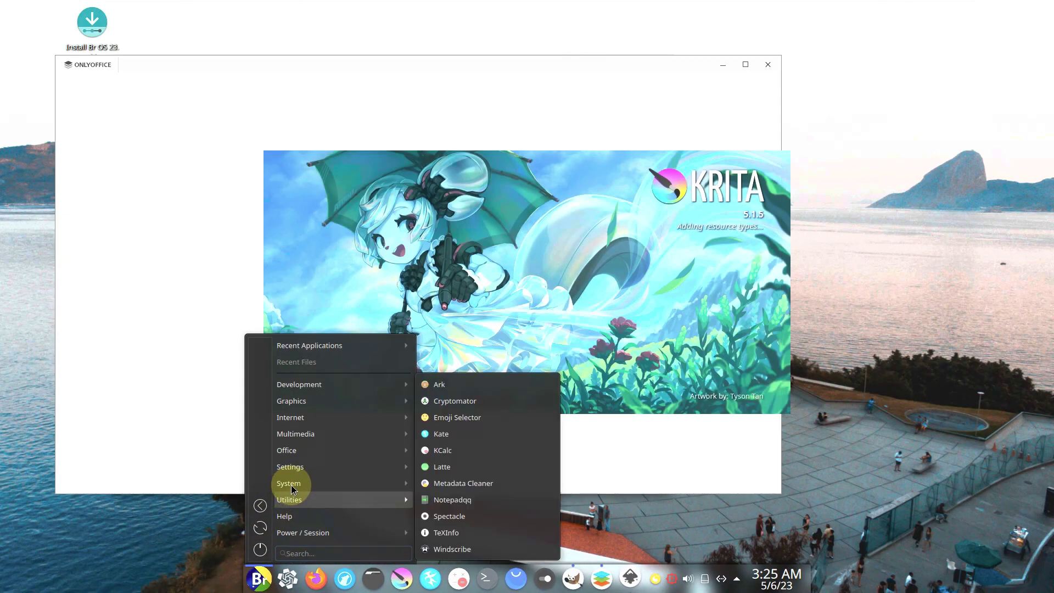
{"action": "mouse_move", "coordinate": [299, 483]}
{"action": "left_click", "coordinate": [491, 534]}
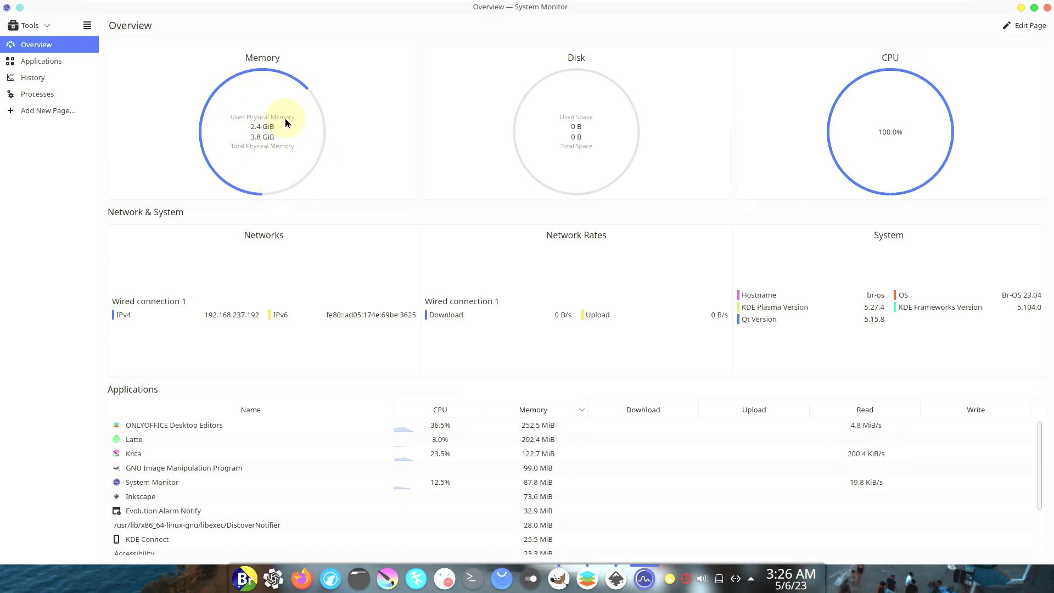
{"action": "scroll", "coordinate": [588, 466], "scroll_direction": "down", "scroll_amount": 2}
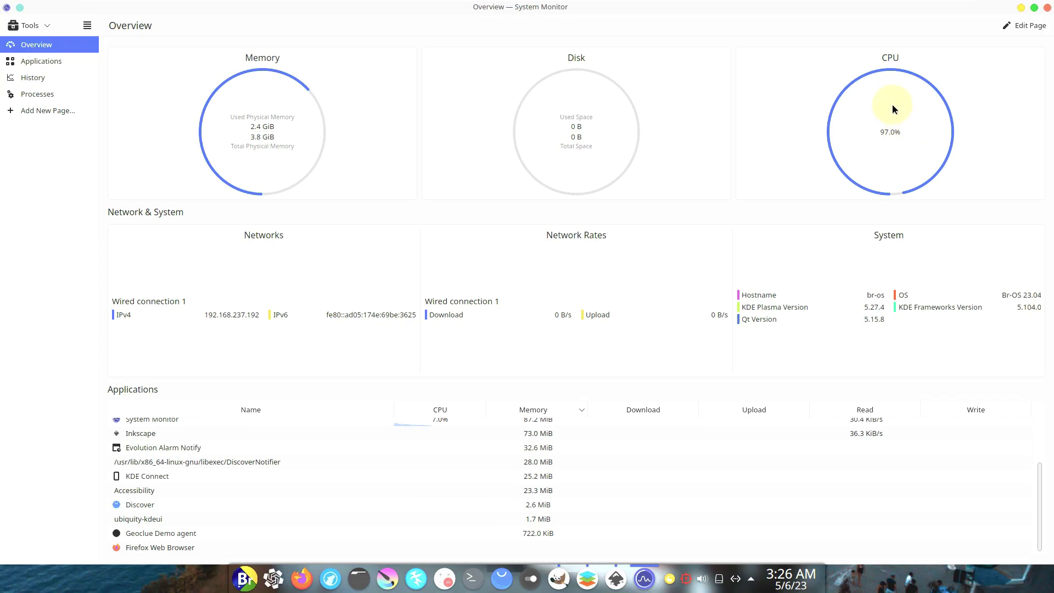
{"action": "left_click", "coordinate": [1046, 11]}
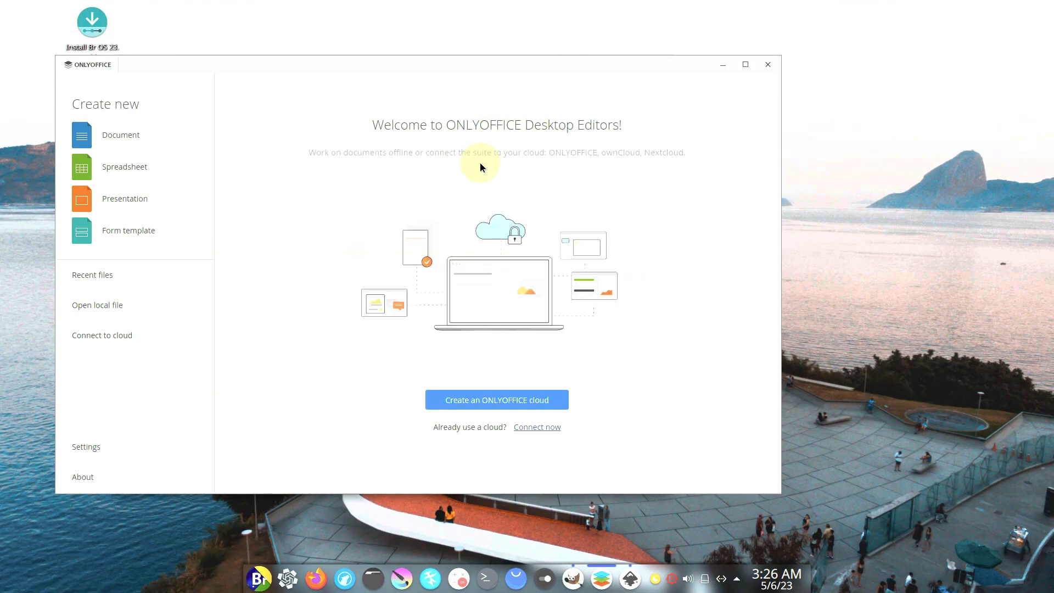
Step: View the ONLYOFFICE Desktop Editors version information and close the program
{"action": "left_click", "coordinate": [84, 477]}
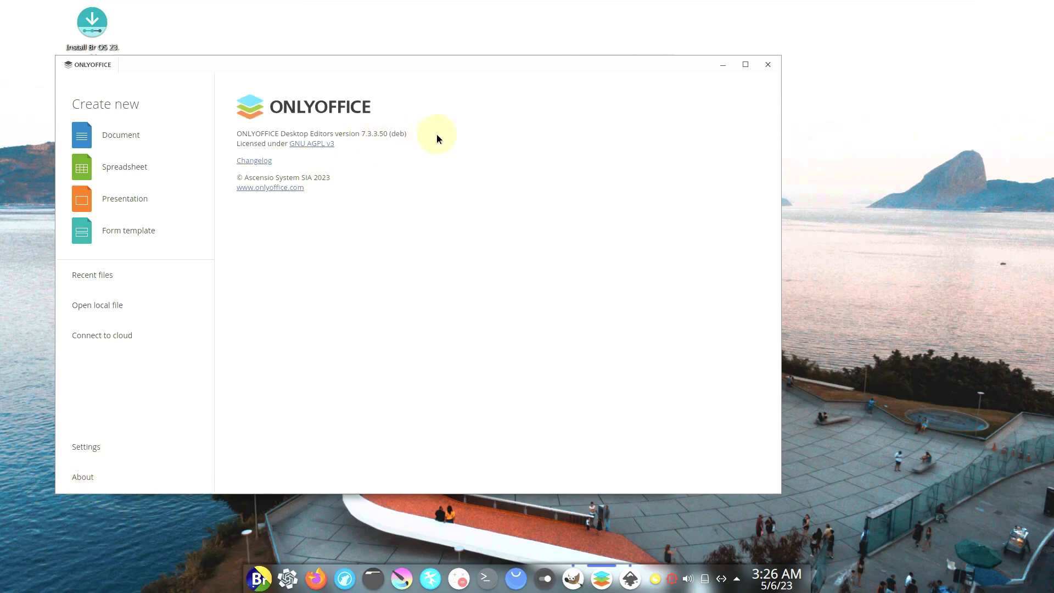
{"action": "left_click", "coordinate": [768, 65]}
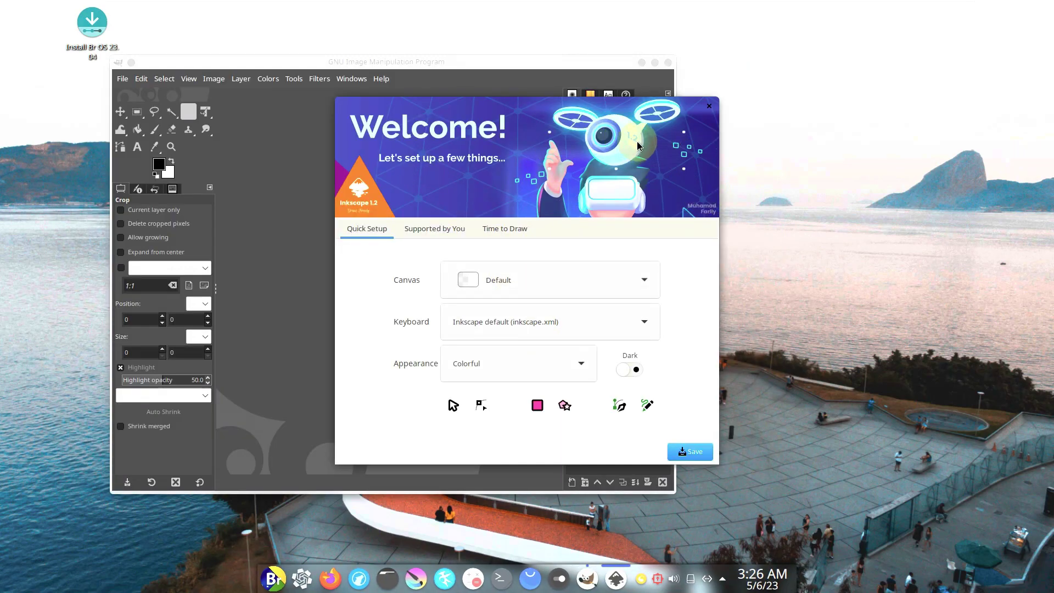
Step: Save Inkscape's quick setup with the default canvas, keyboard and Colorful appearance, and dismiss the remaining welcome pages to reach a new document
{"action": "left_click", "coordinate": [501, 232]}
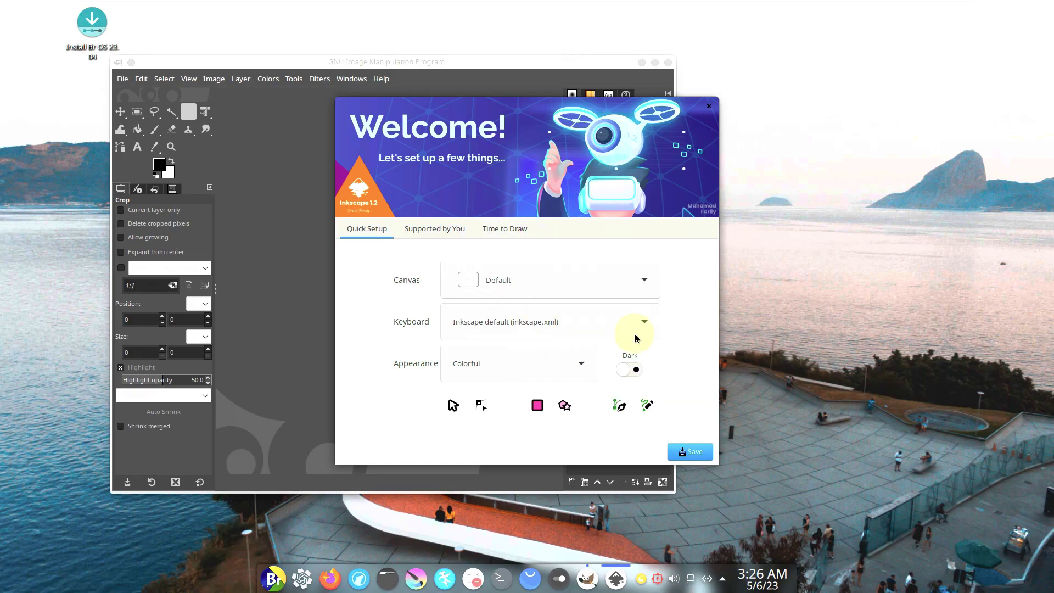
{"action": "left_click", "coordinate": [693, 451]}
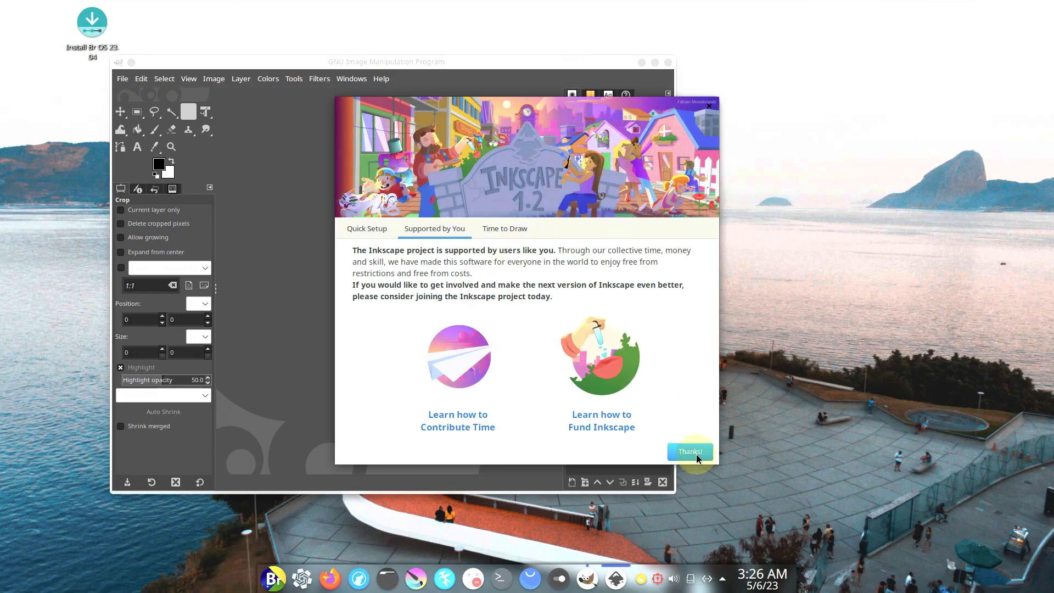
{"action": "left_click", "coordinate": [693, 452]}
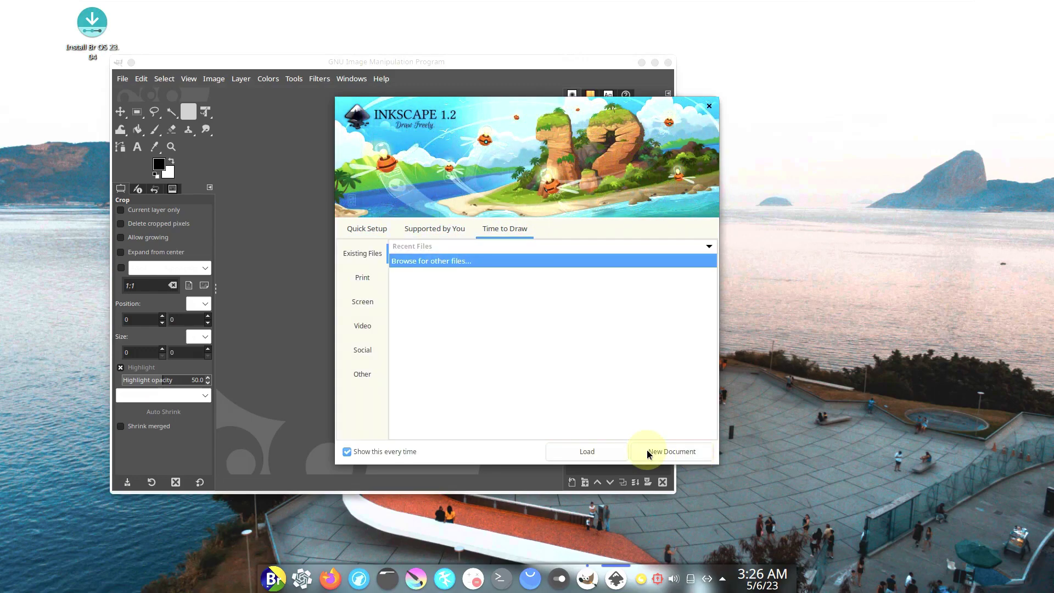
{"action": "key", "text": "Escape"}
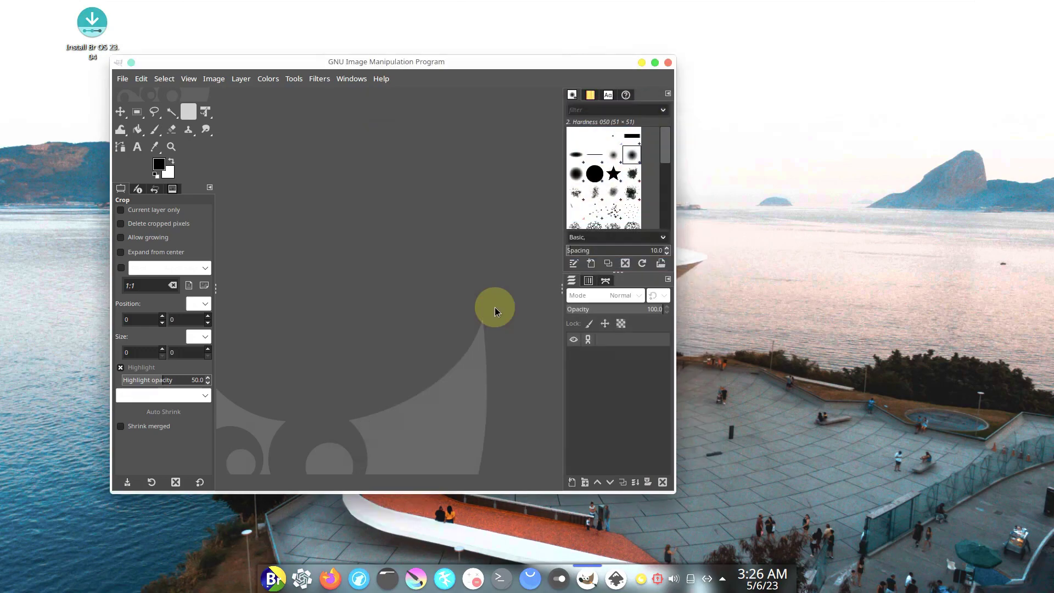
Step: View GIMP's About information and close GIMP
{"action": "left_click", "coordinate": [387, 76]}
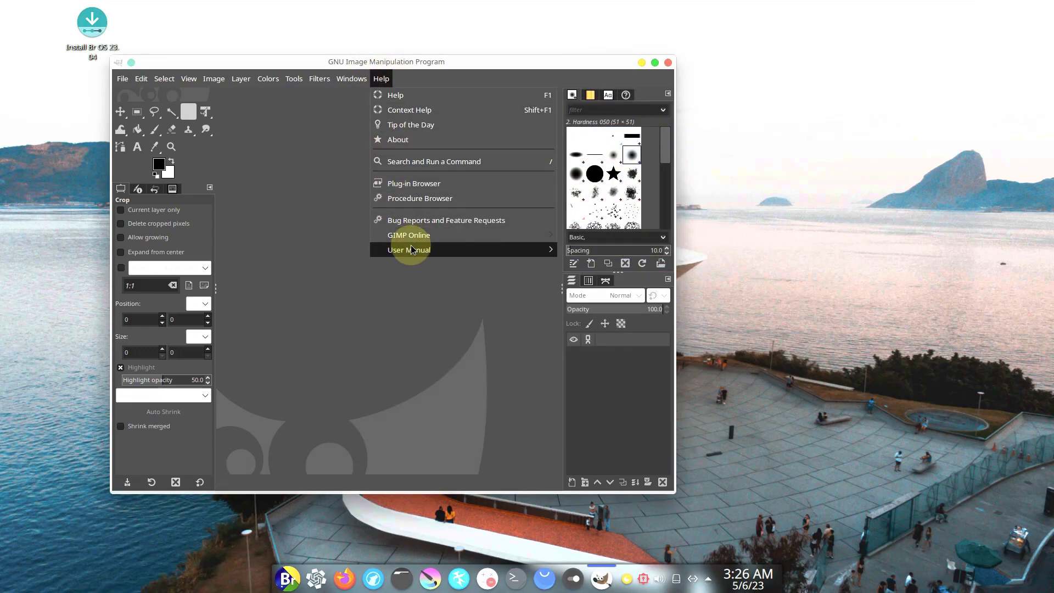
{"action": "left_click", "coordinate": [409, 141]}
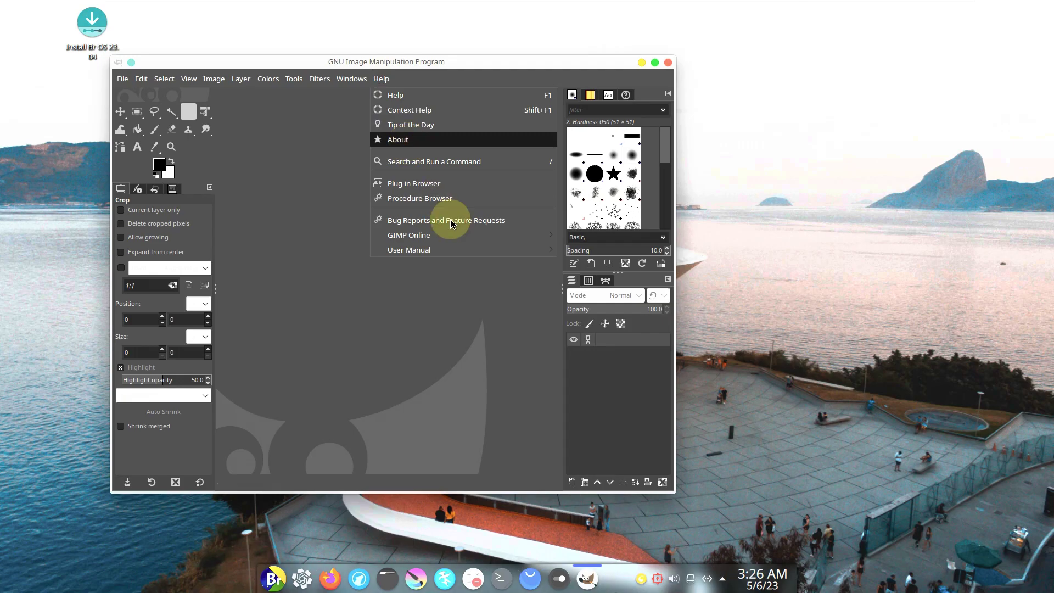
{"action": "left_click", "coordinate": [593, 407]}
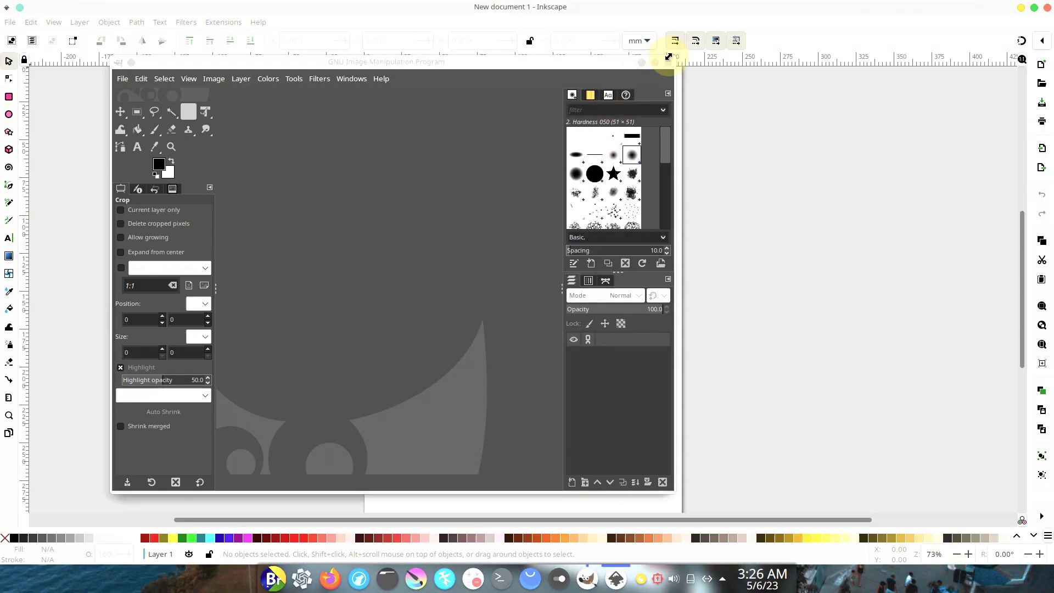
{"action": "left_click", "coordinate": [668, 62]}
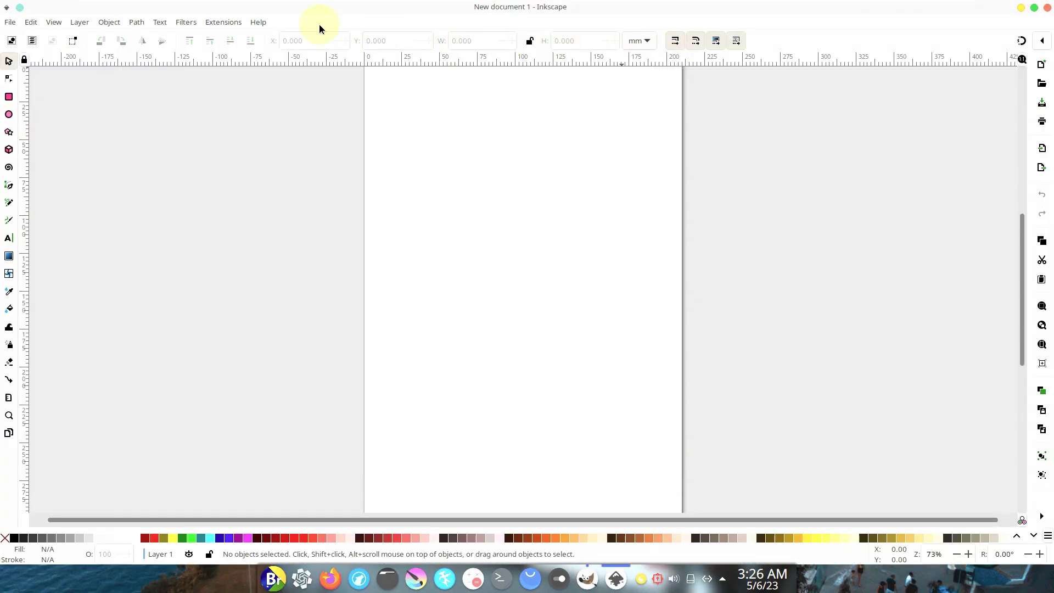
Step: View Inkscape's About information and close Inkscape
{"action": "left_click", "coordinate": [258, 23]}
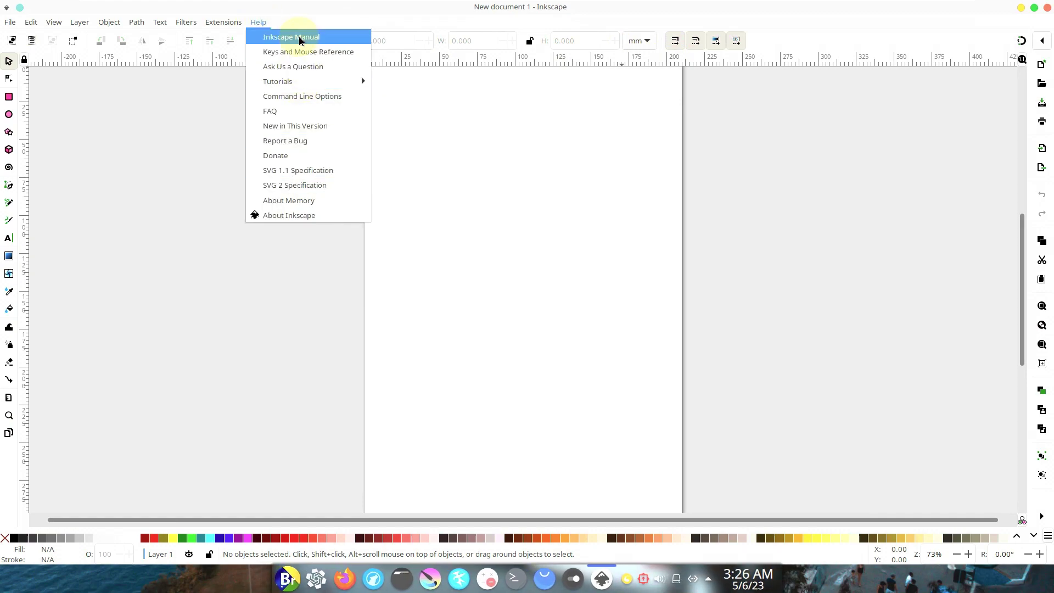
{"action": "left_click", "coordinate": [296, 216]}
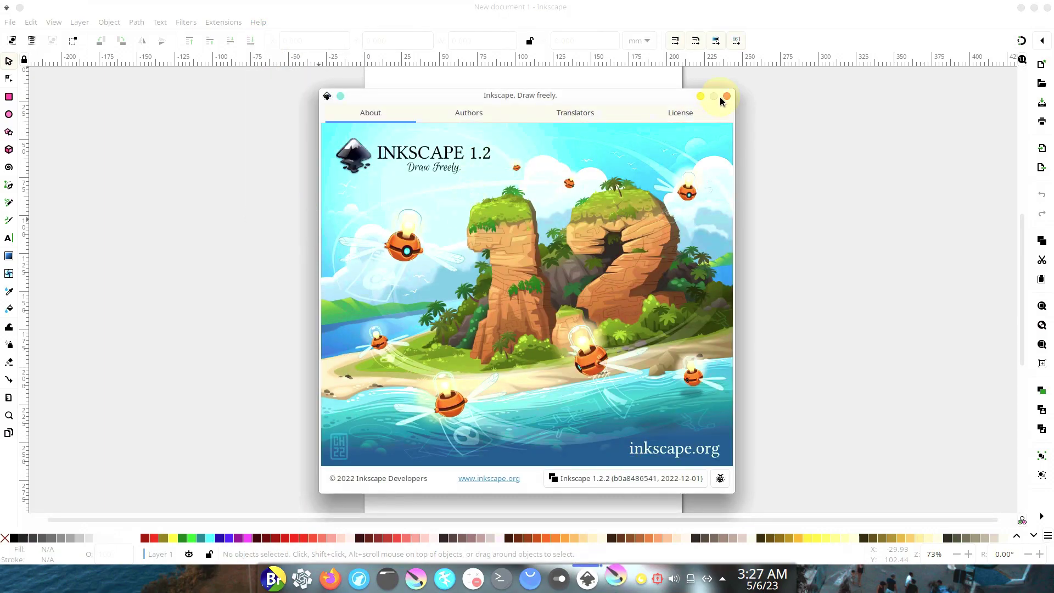
{"action": "left_click", "coordinate": [1046, 7]}
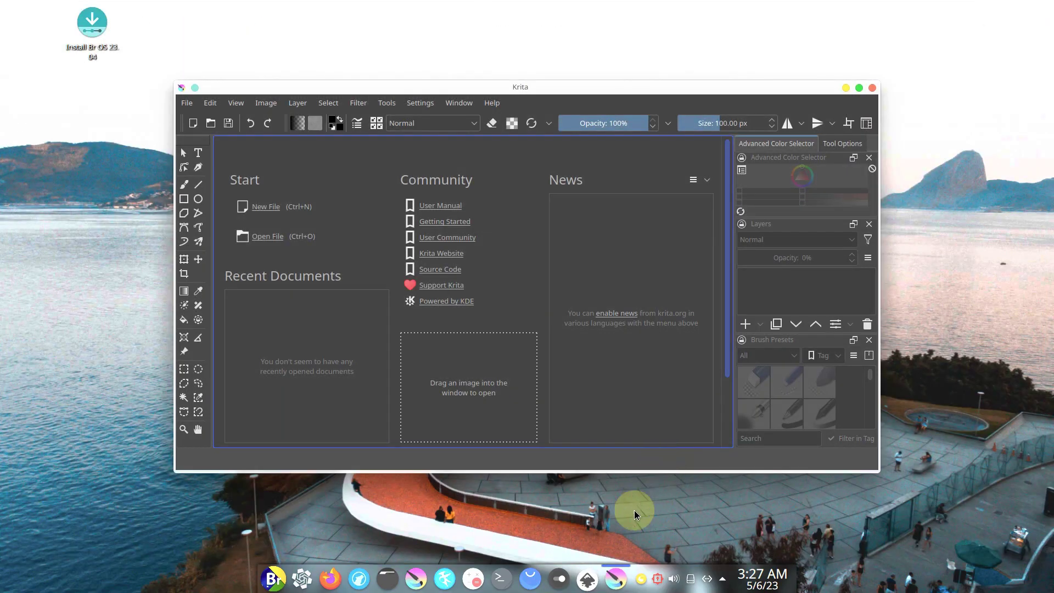
Step: View Krita's About information and close Krita
{"action": "left_click", "coordinate": [491, 103]}
{"action": "left_click", "coordinate": [513, 185]}
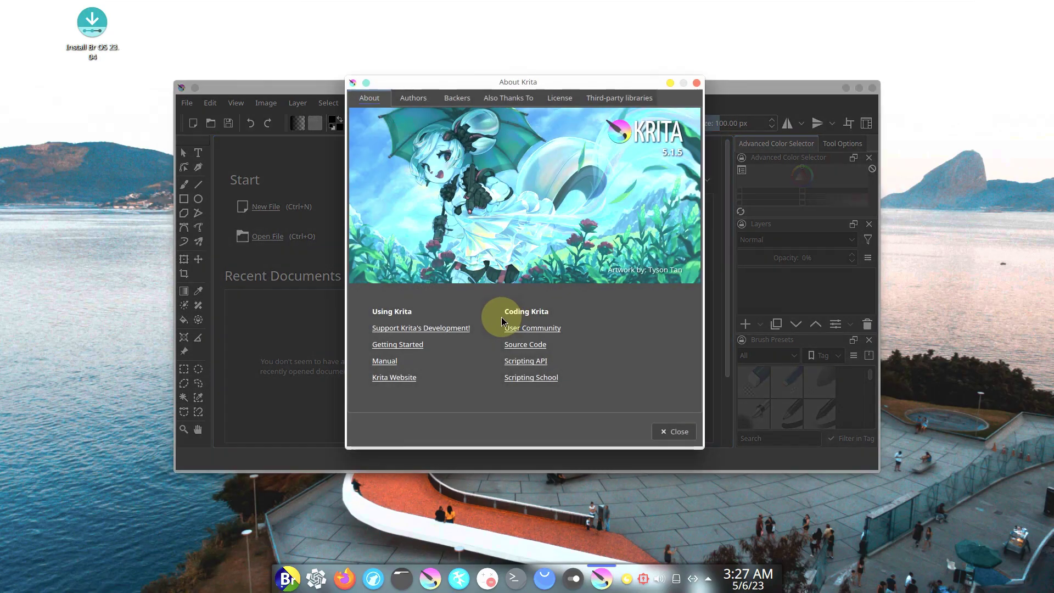
{"action": "left_click", "coordinate": [696, 82]}
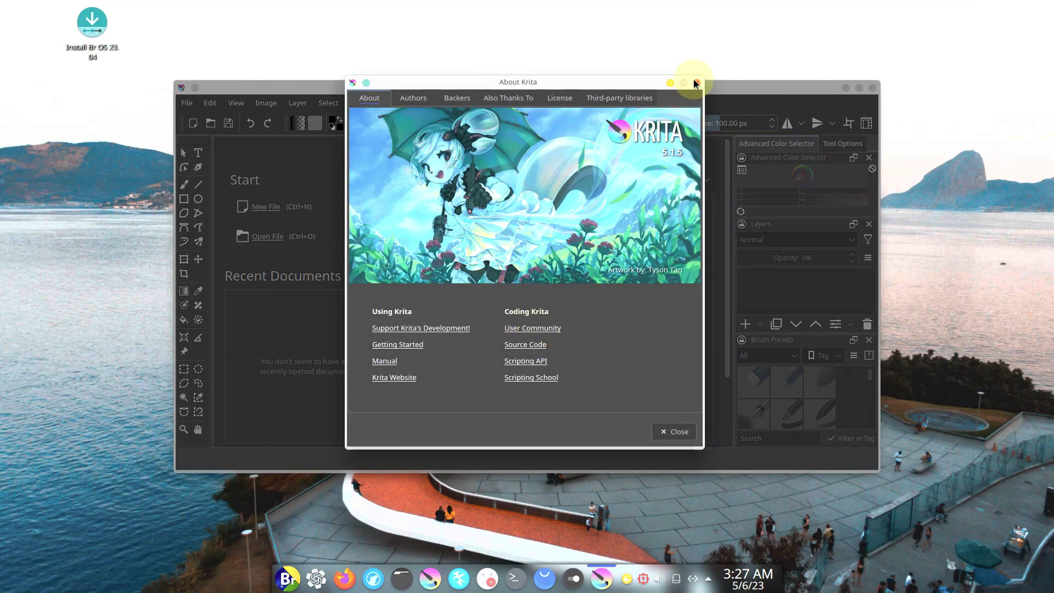
{"action": "left_click", "coordinate": [872, 88]}
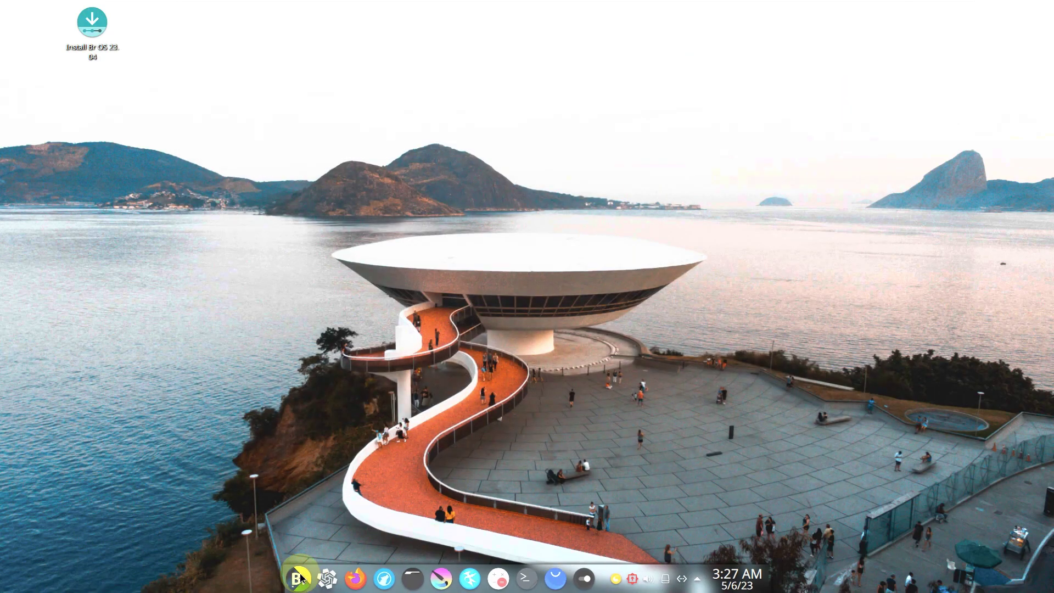
Step: Open Muon Package Manager, maximize its window and browse the full package list
{"action": "left_click", "coordinate": [301, 578]}
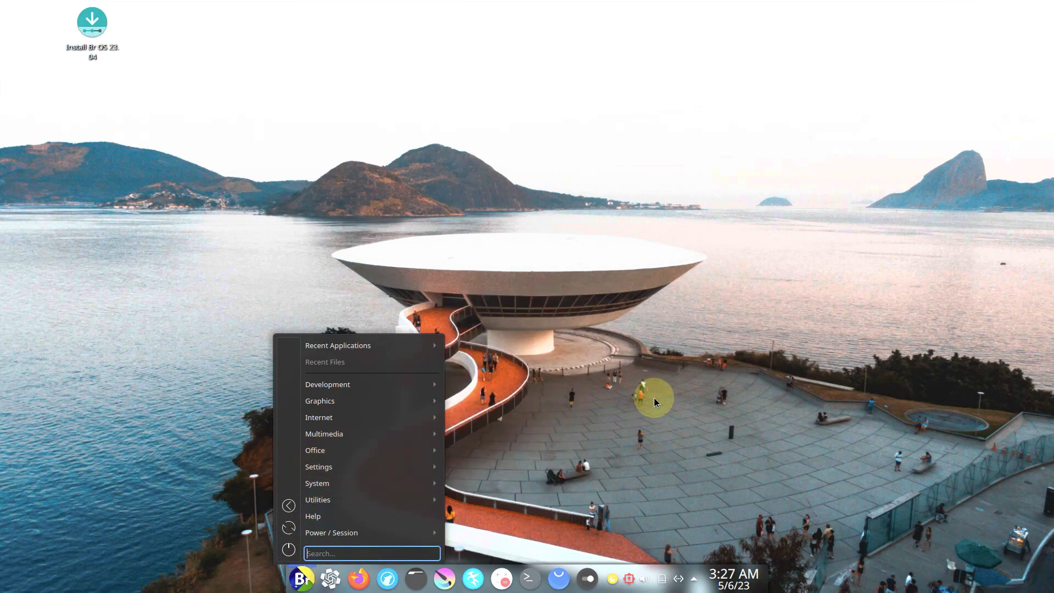
{"action": "mouse_move", "coordinate": [317, 489]}
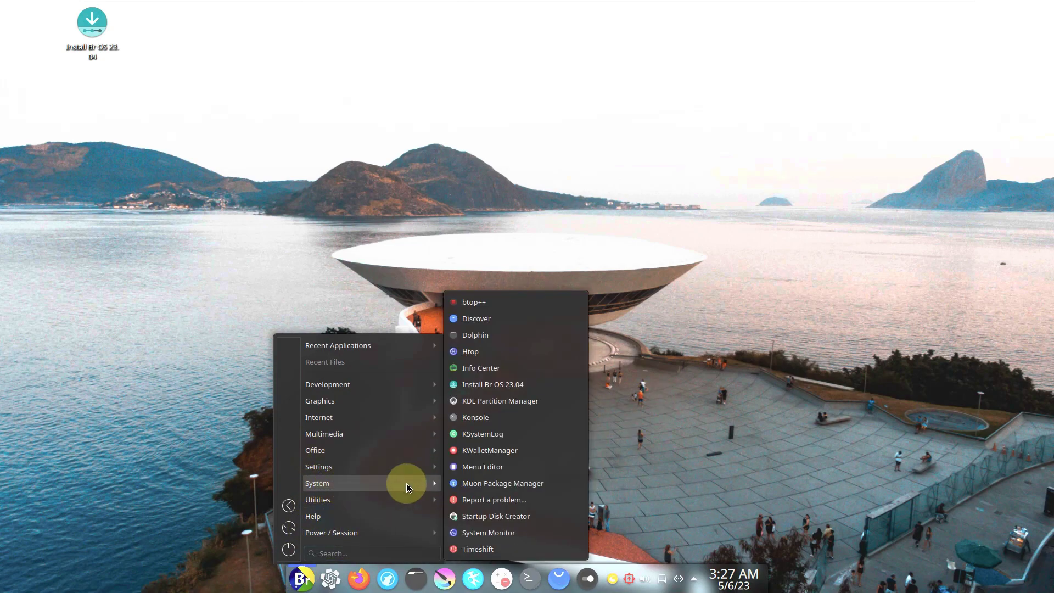
{"action": "left_click", "coordinate": [473, 483]}
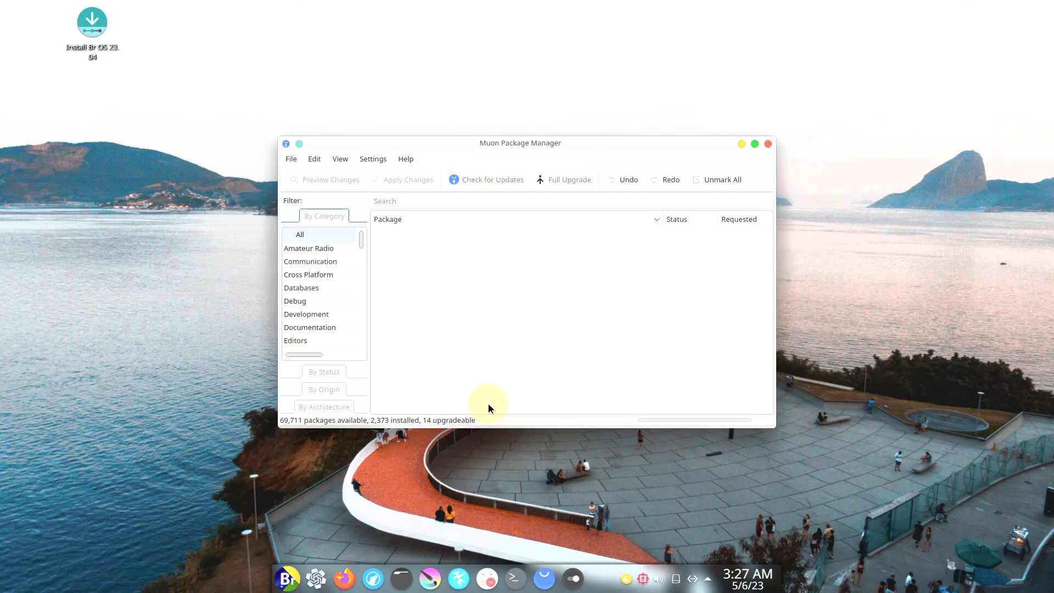
{"action": "left_click", "coordinate": [755, 145]}
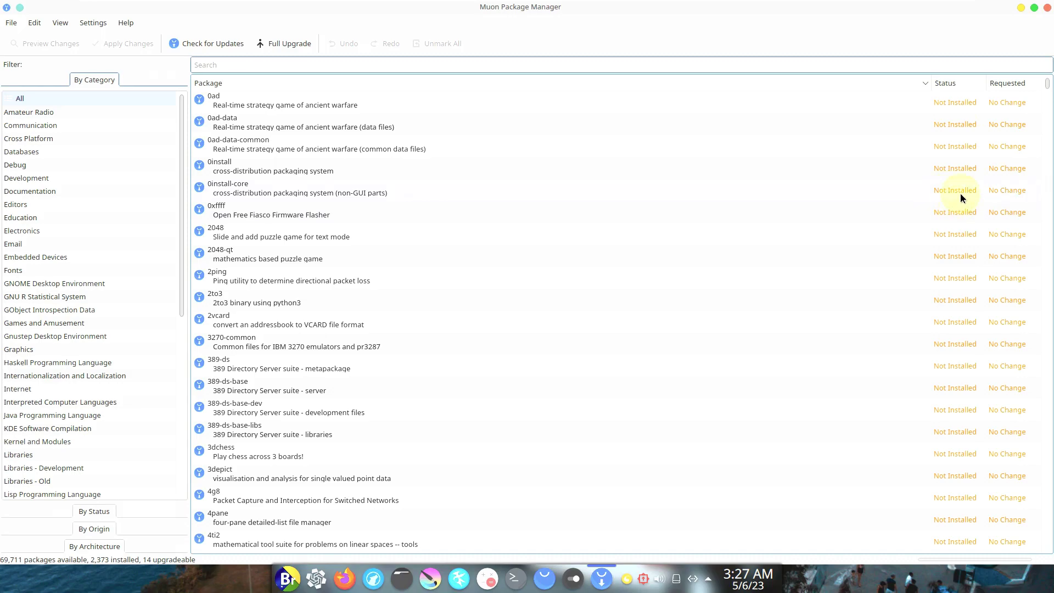
{"action": "left_click_drag", "start_coordinate": [1045, 87], "coordinate": [1046, 191]}
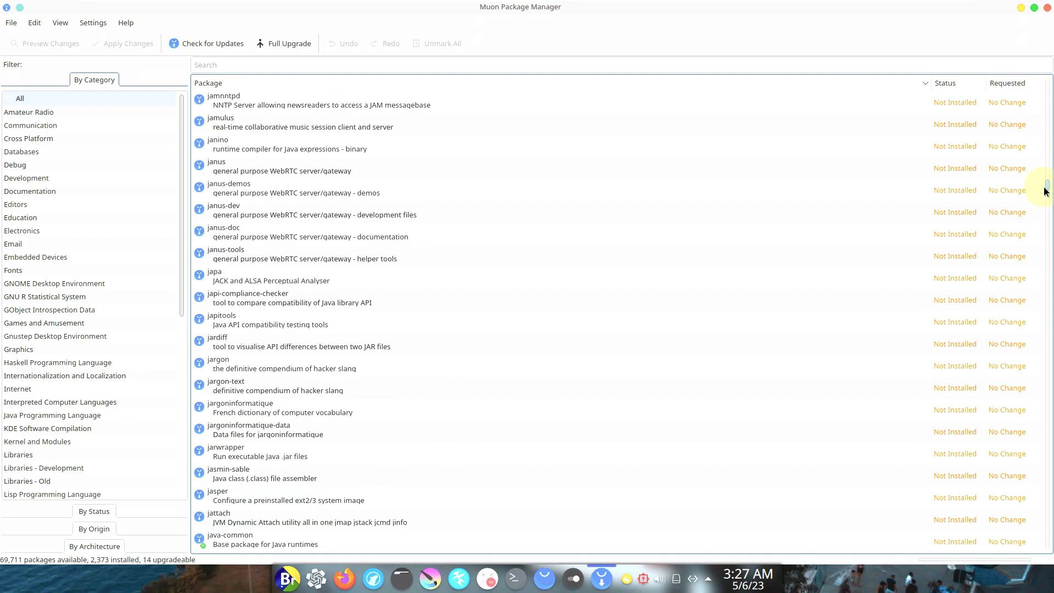
{"action": "scroll", "coordinate": [995, 209], "scroll_direction": "up", "scroll_amount": 20}
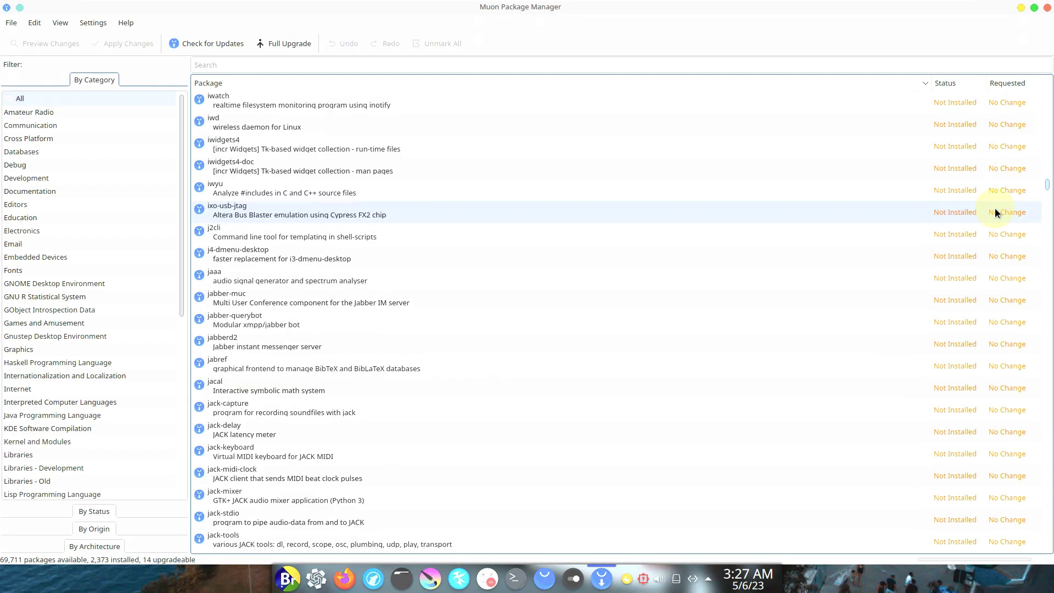
{"action": "scroll", "coordinate": [995, 208], "scroll_direction": "up", "scroll_amount": 2}
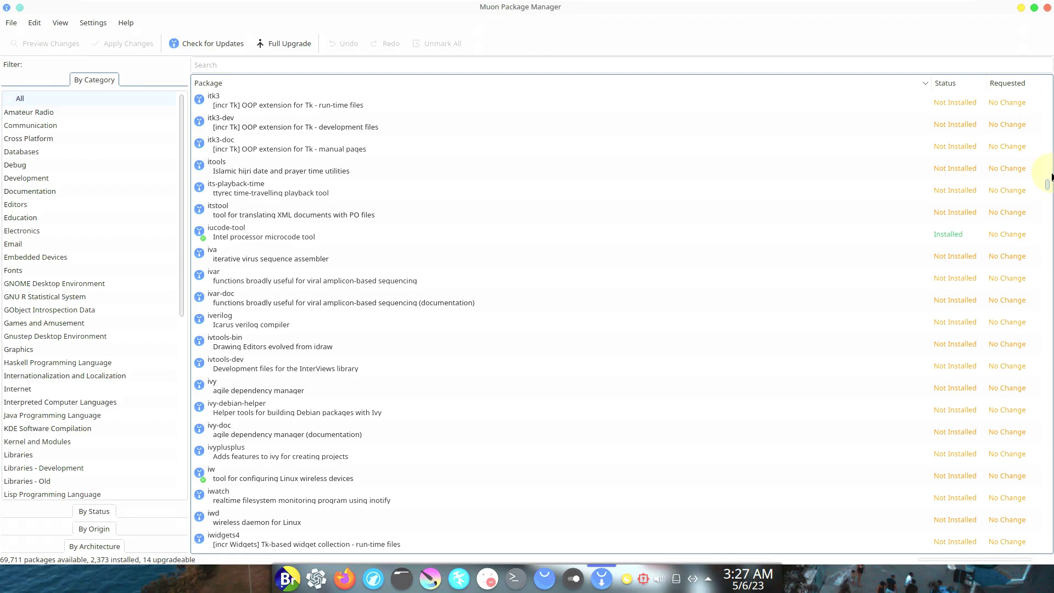
{"action": "left_click_drag", "start_coordinate": [1049, 190], "coordinate": [1046, 85]}
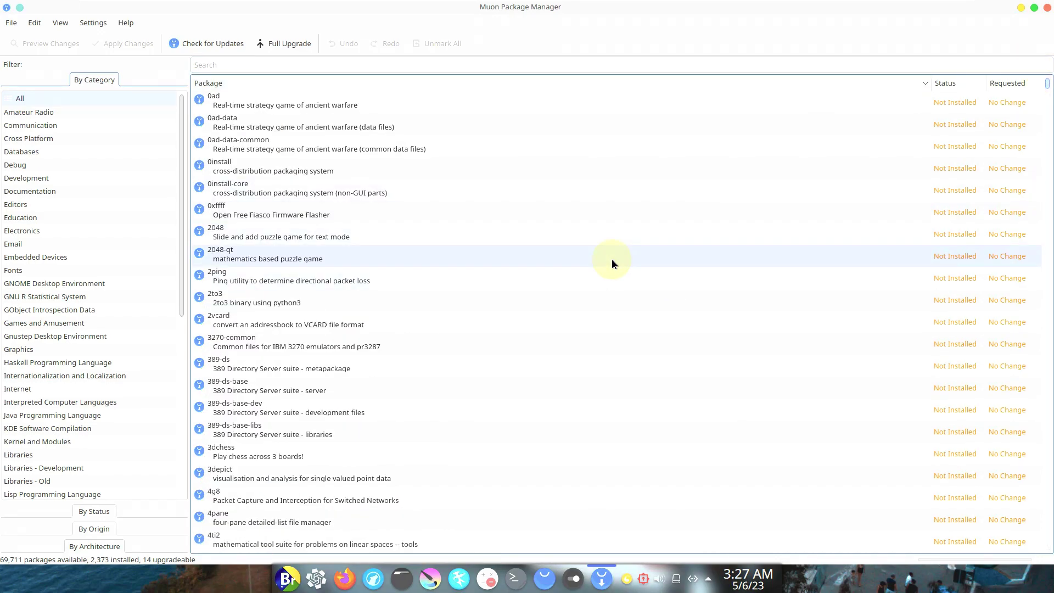
Step: View Muon Package Manager's About information and close Muon
{"action": "left_click", "coordinate": [128, 22]}
{"action": "left_click", "coordinate": [155, 126]}
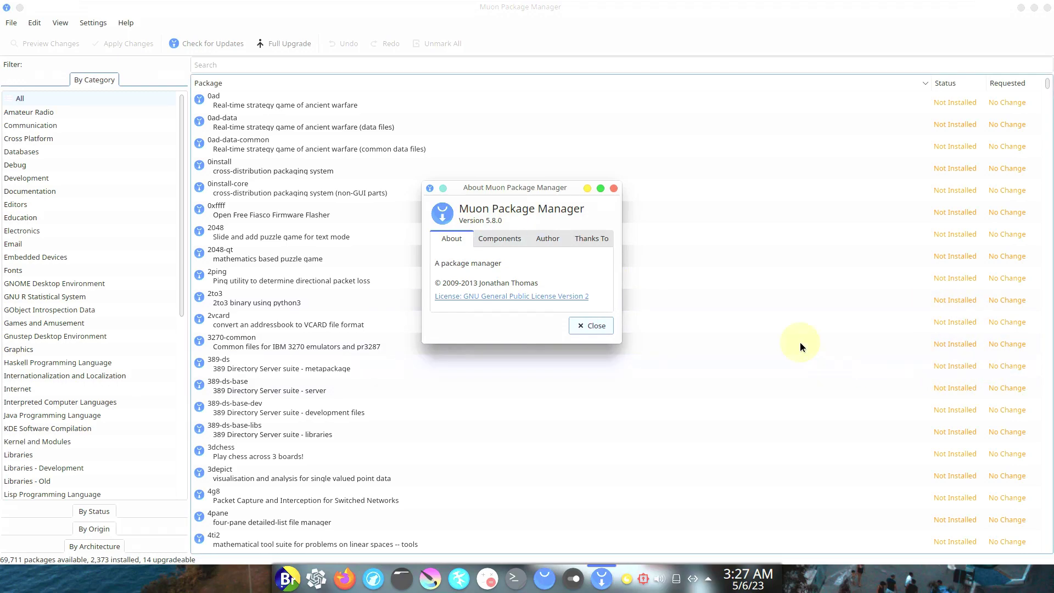
{"action": "left_click", "coordinate": [597, 328]}
{"action": "left_click", "coordinate": [1047, 9]}
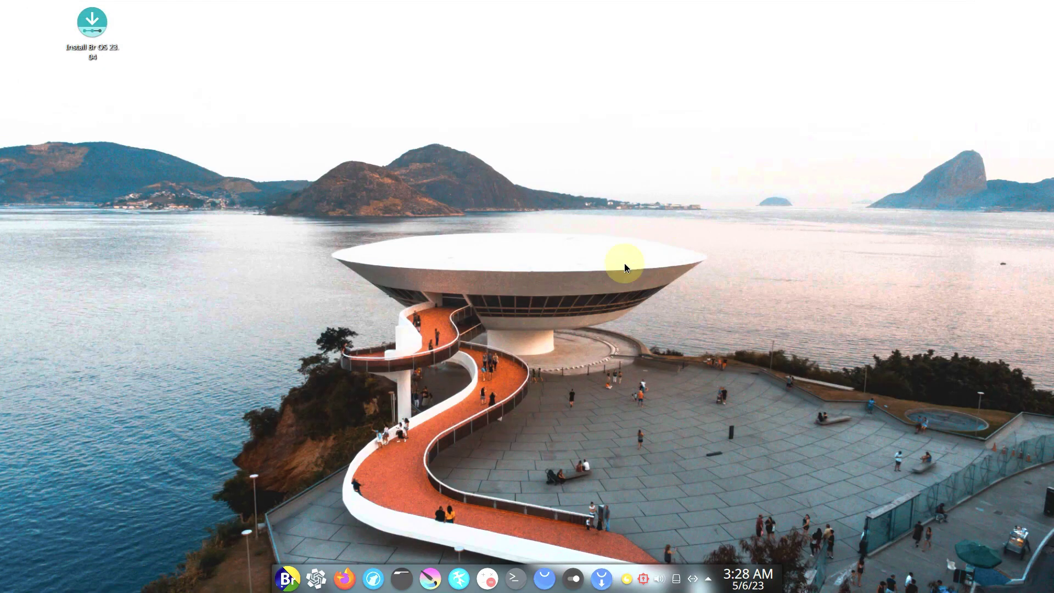
Step: Open System Monitor and review its Overview, Applications and History pages
{"action": "left_click", "coordinate": [296, 576]}
{"action": "mouse_move", "coordinate": [329, 483]}
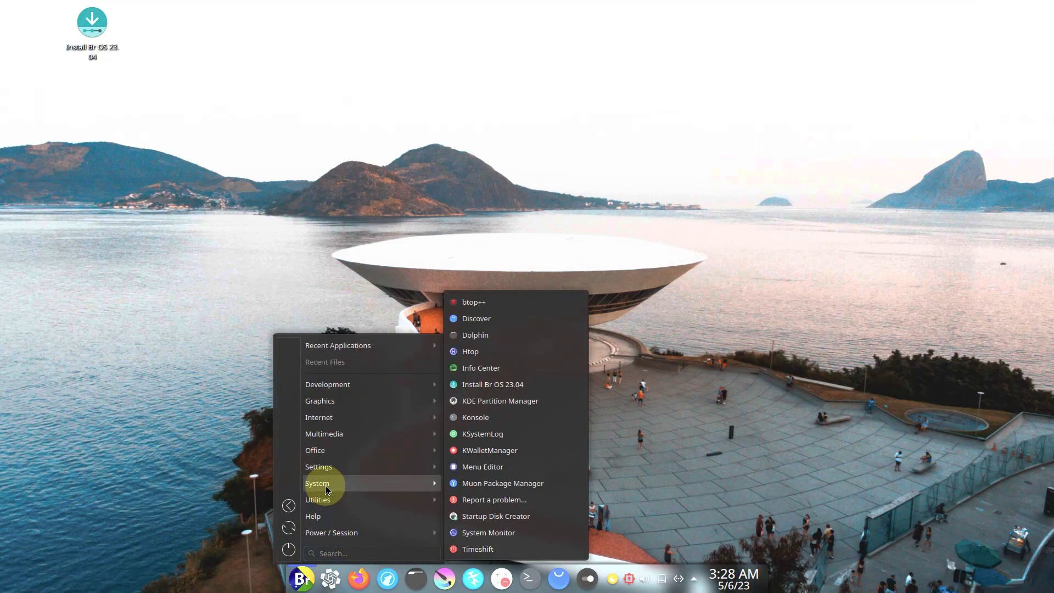
{"action": "left_click", "coordinate": [501, 529]}
{"action": "left_click", "coordinate": [526, 466]}
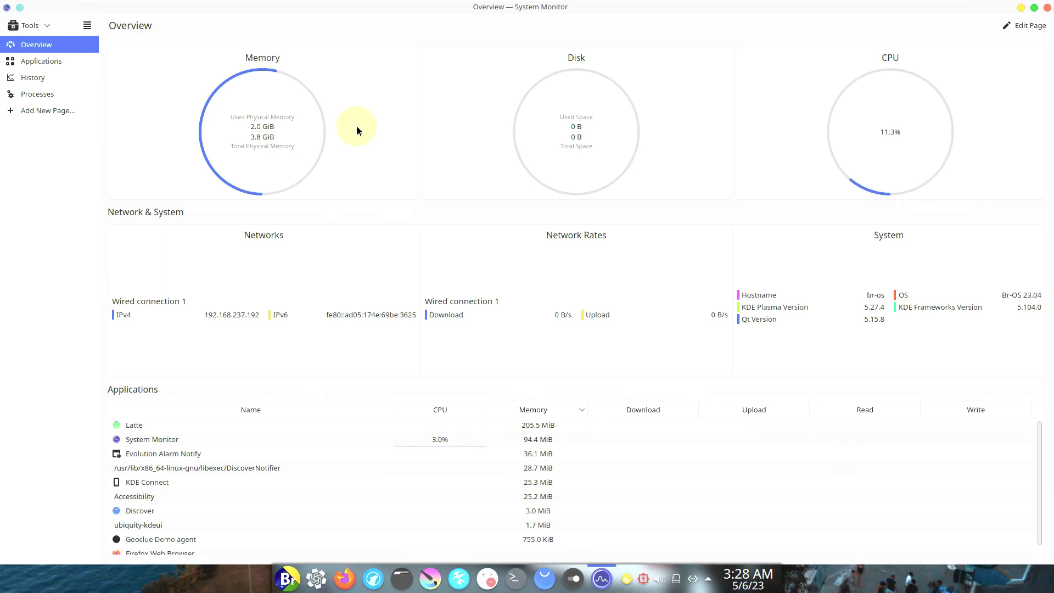
{"action": "left_click", "coordinate": [73, 59]}
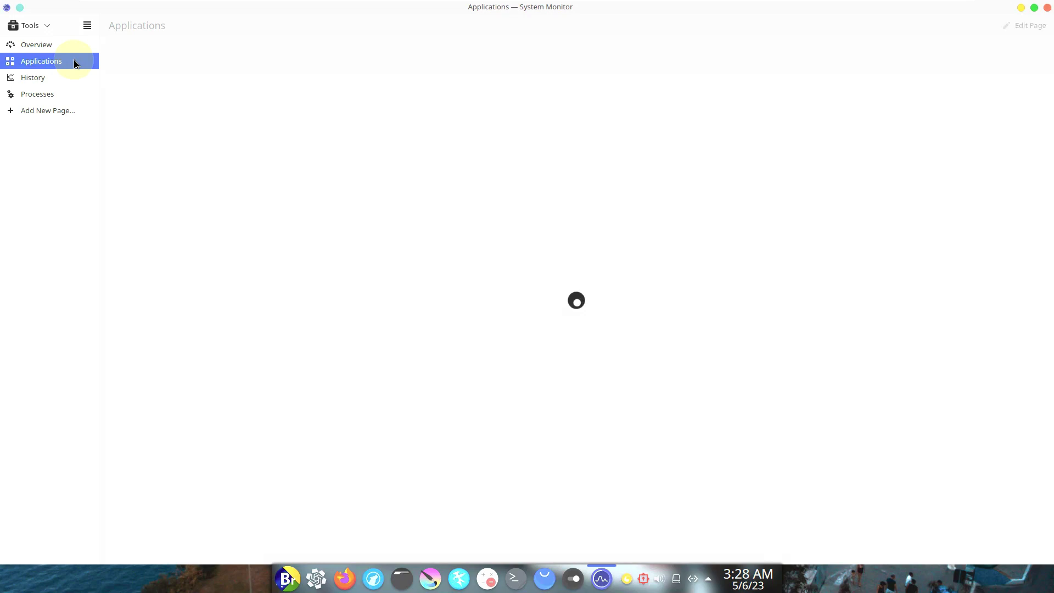
{"action": "left_click", "coordinate": [44, 79]}
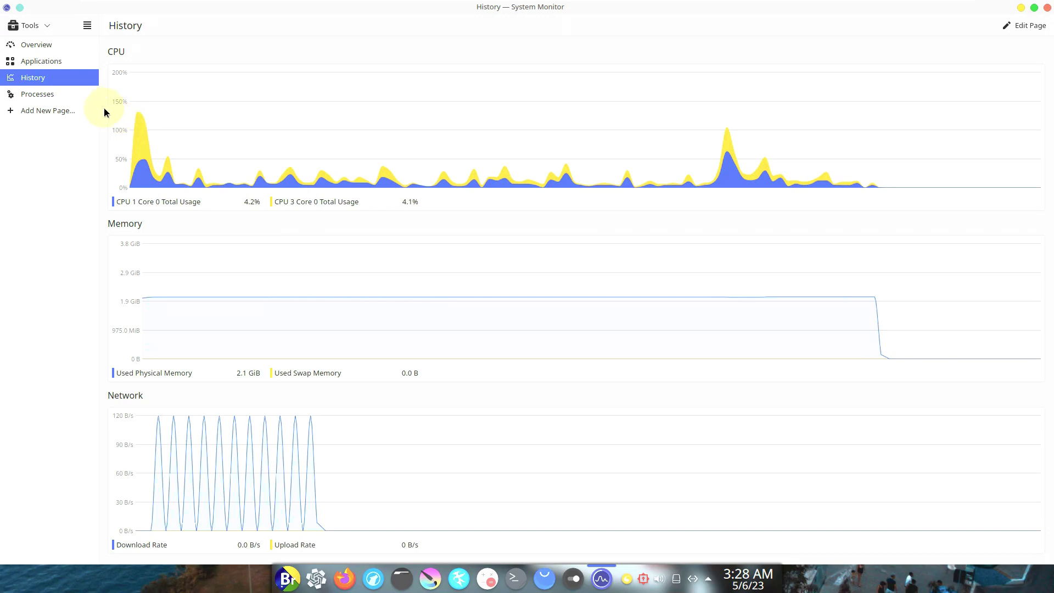
Step: Examine the running processes in System Monitor as a list and as a tree, and close System Monitor
{"action": "left_click", "coordinate": [69, 94]}
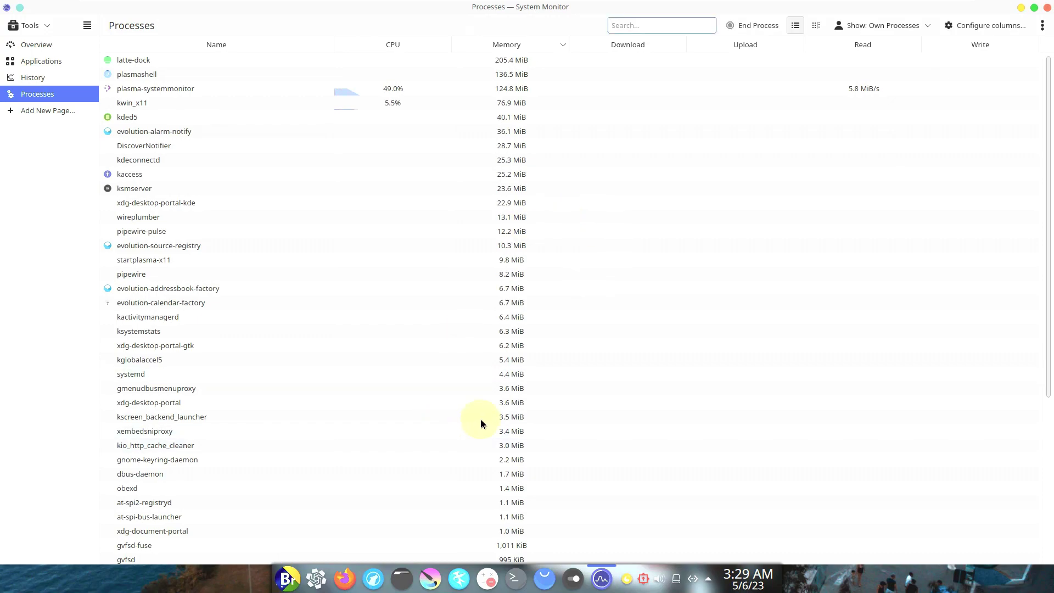
{"action": "scroll", "coordinate": [480, 420], "scroll_direction": "down", "scroll_amount": 6}
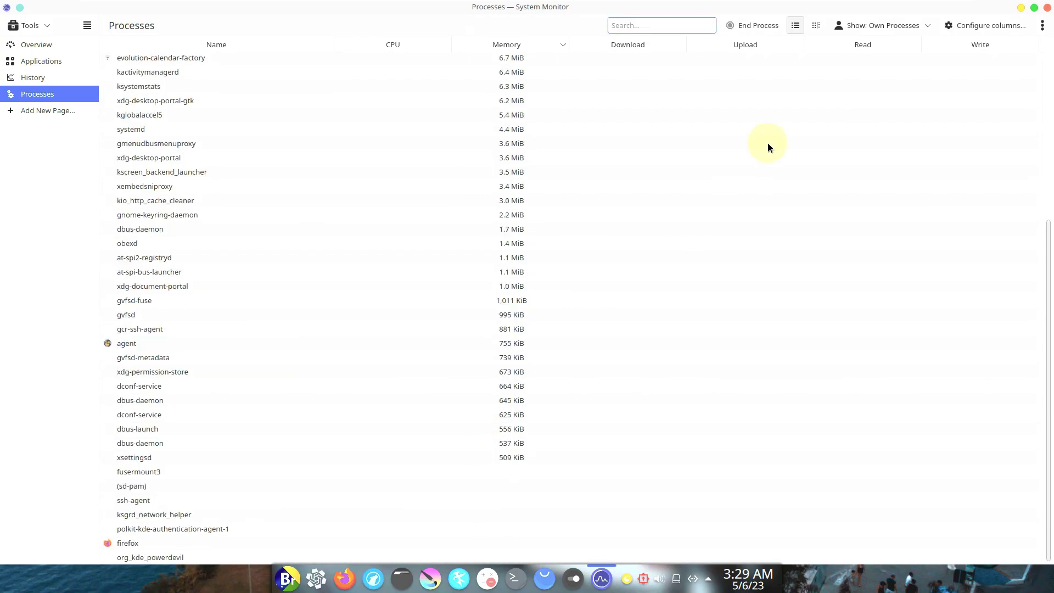
{"action": "left_click", "coordinate": [815, 25]}
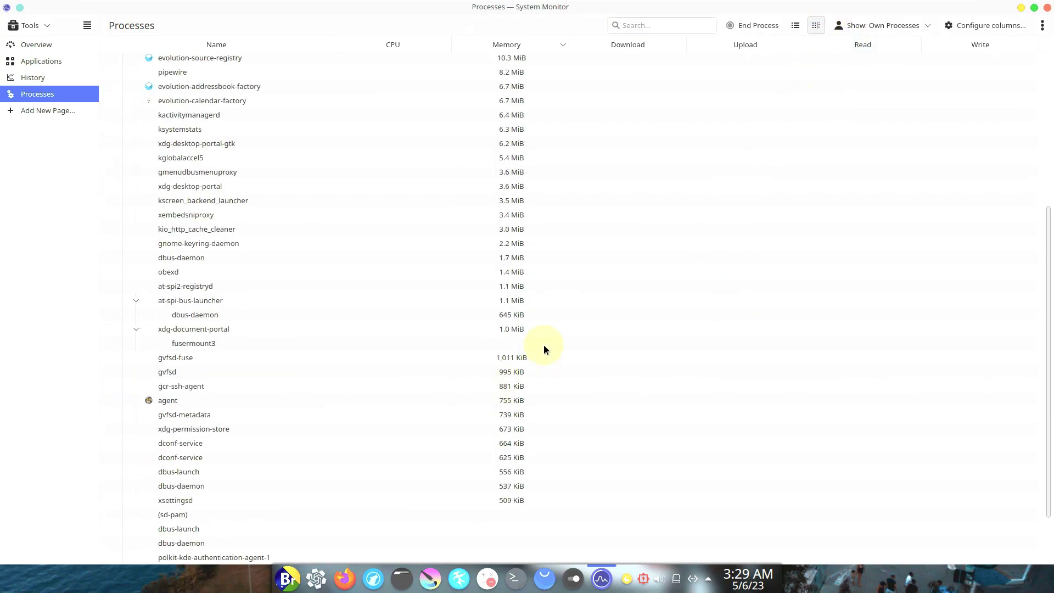
{"action": "left_click", "coordinate": [1047, 7]}
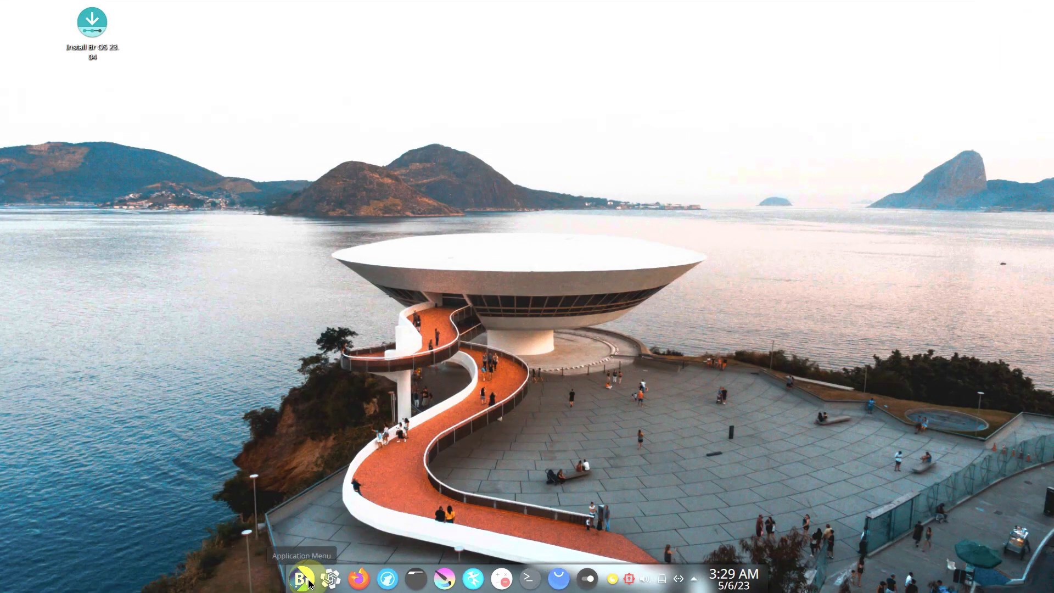
Step: Shut down the Br-OS live session and confirm the shutdown
{"action": "left_click", "coordinate": [292, 579]}
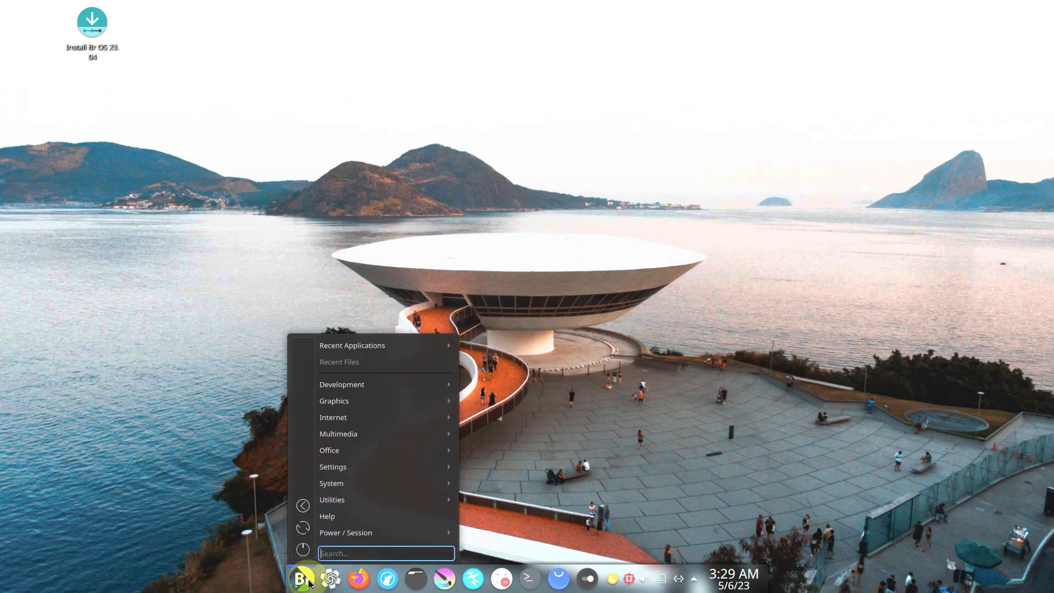
{"action": "left_click", "coordinate": [303, 550]}
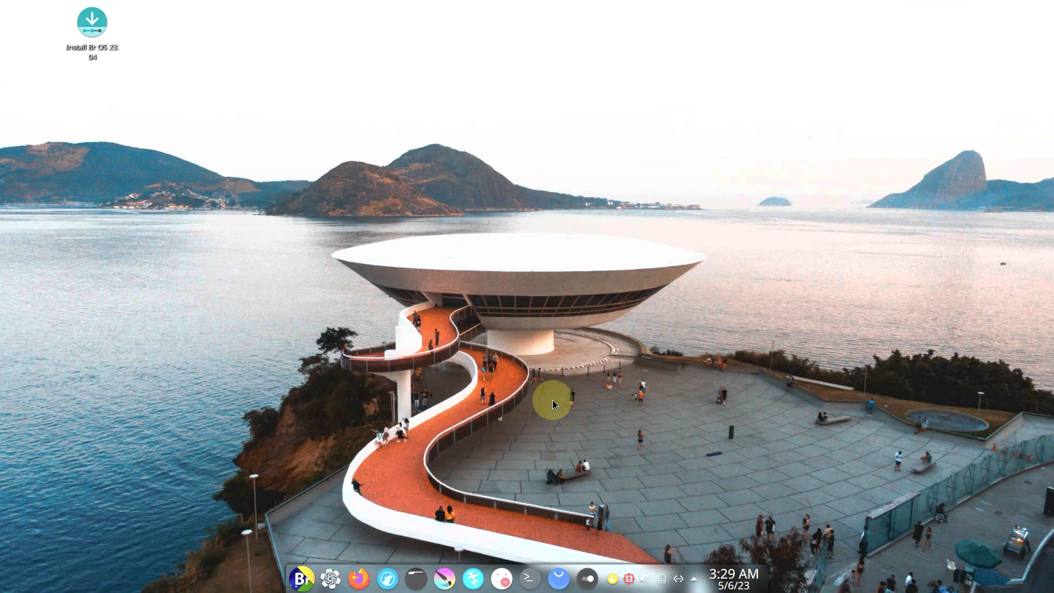
{"action": "left_click", "coordinate": [301, 578]}
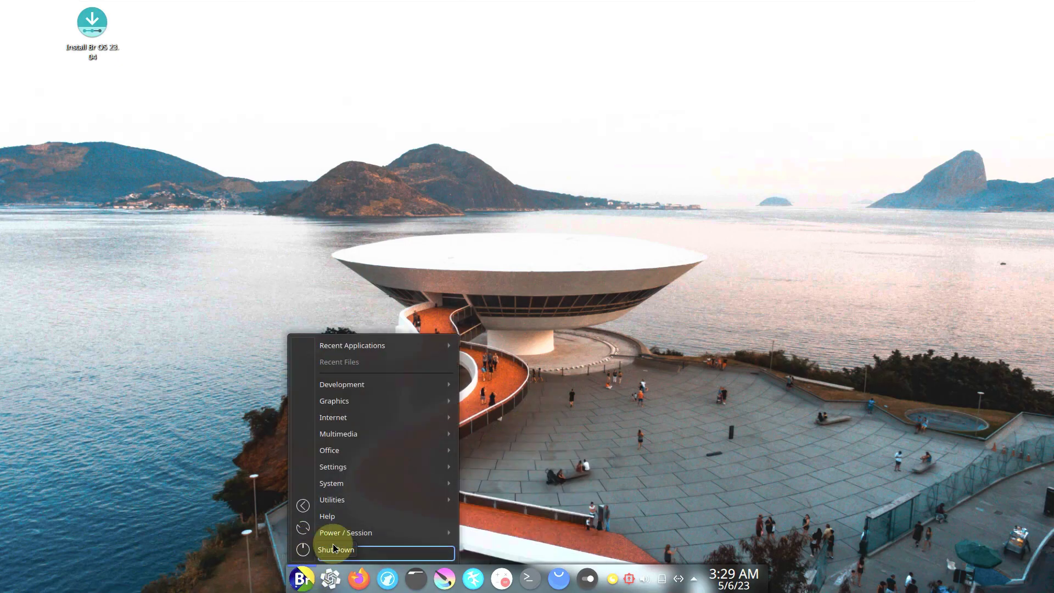
{"action": "left_click", "coordinate": [302, 550]}
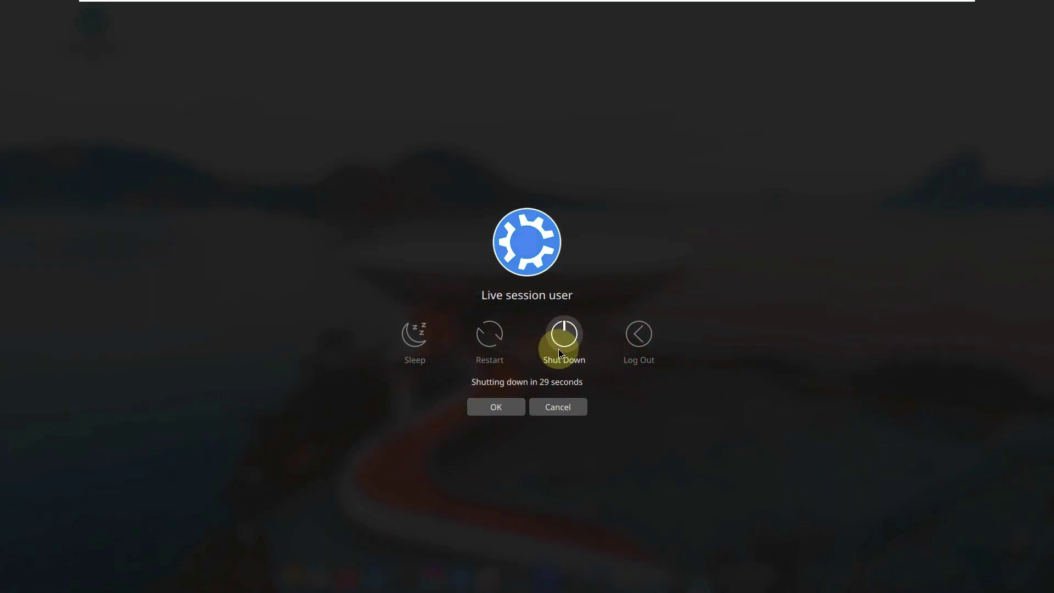
{"action": "left_click", "coordinate": [558, 348]}
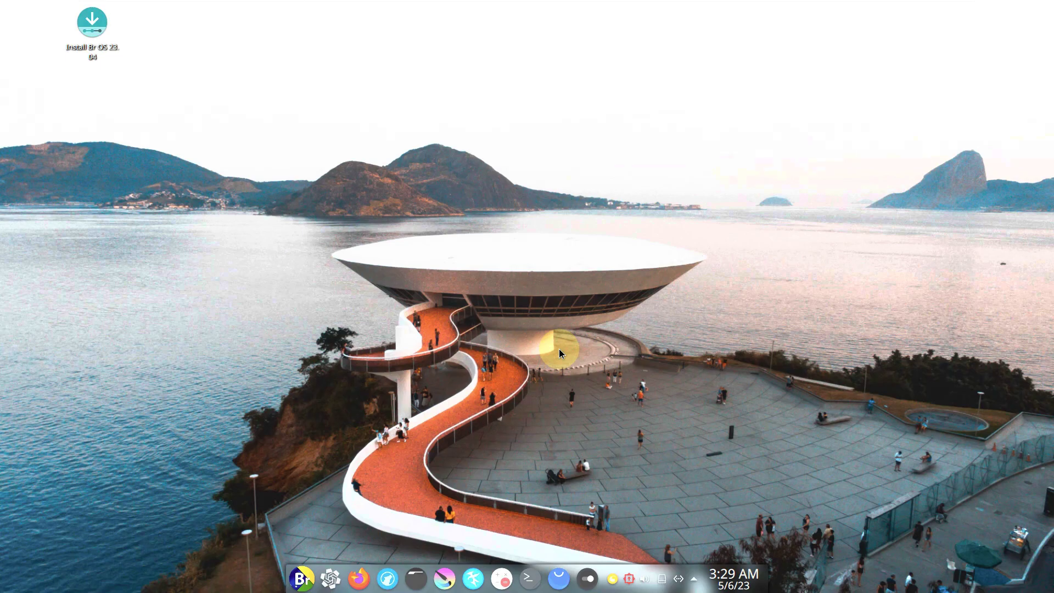
{"action": "left_click", "coordinate": [301, 578]}
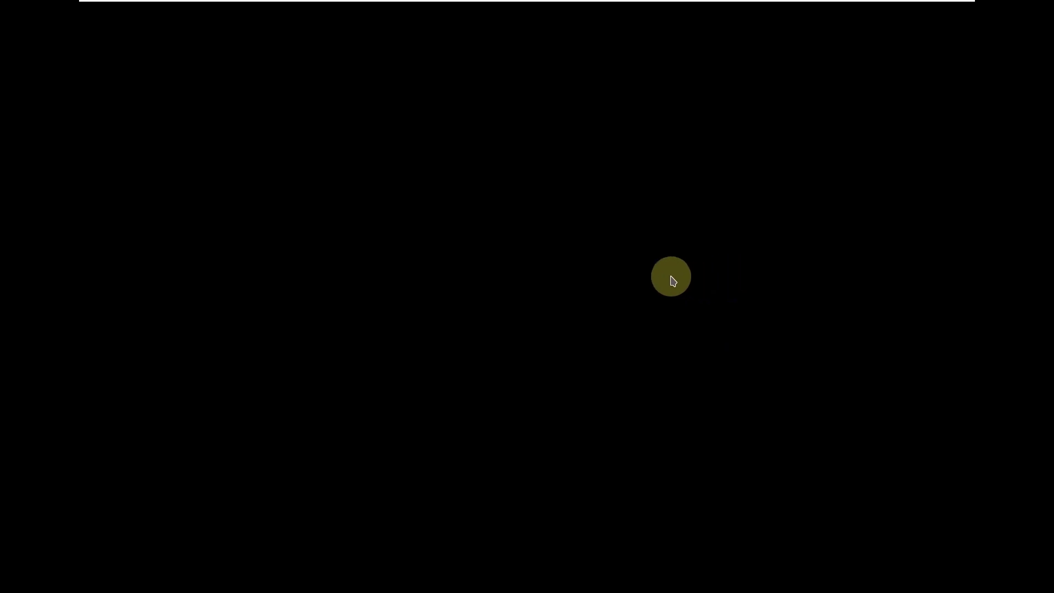
{"action": "mouse_move", "coordinate": [567, 5]}
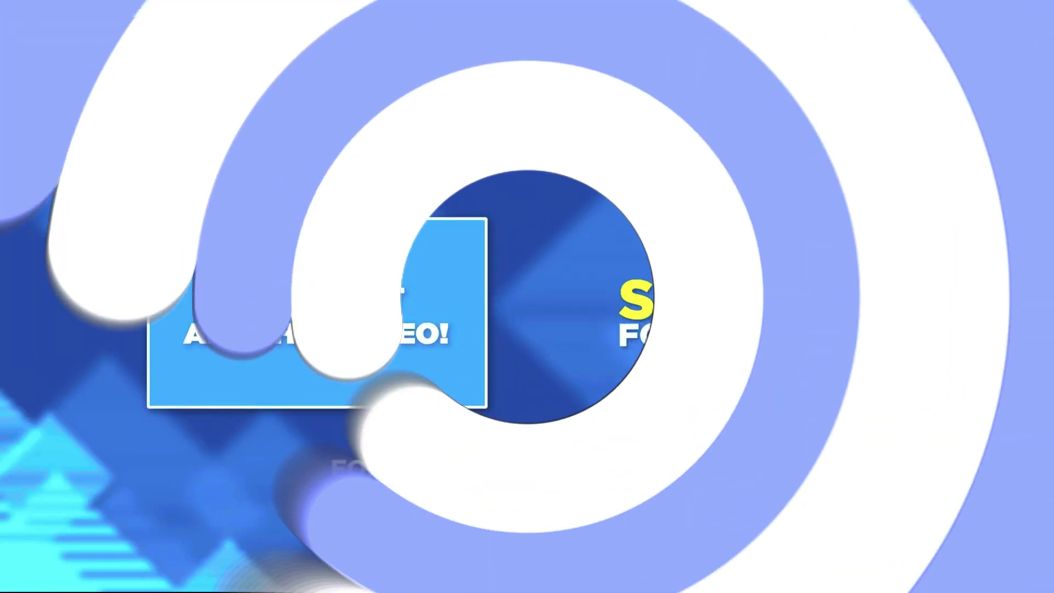